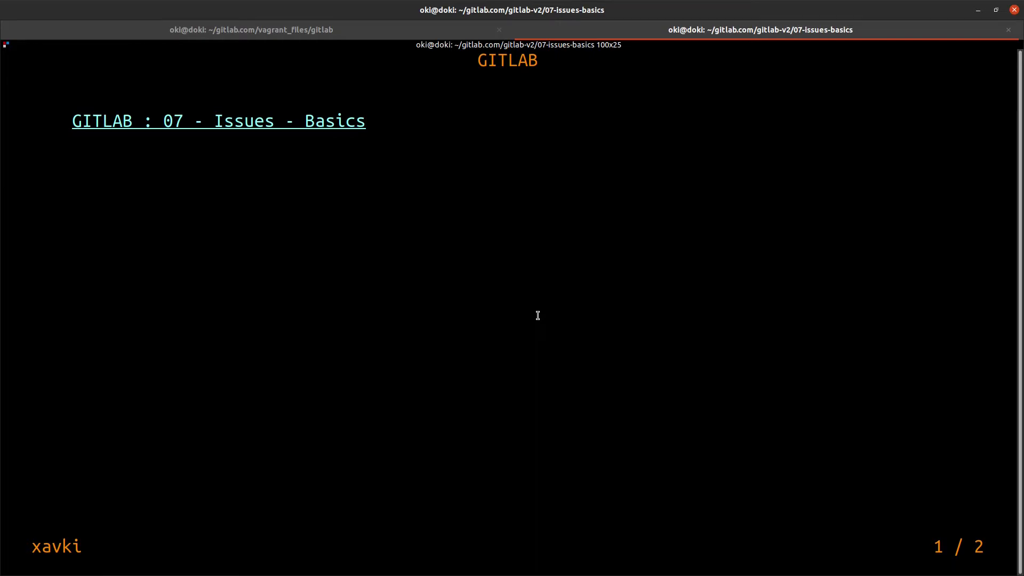
Step: Switch to Firefox, search the web for "documentation gitlab" and open the GitLab Documentation site
{"action": "key", "text": "alt+Tab"}
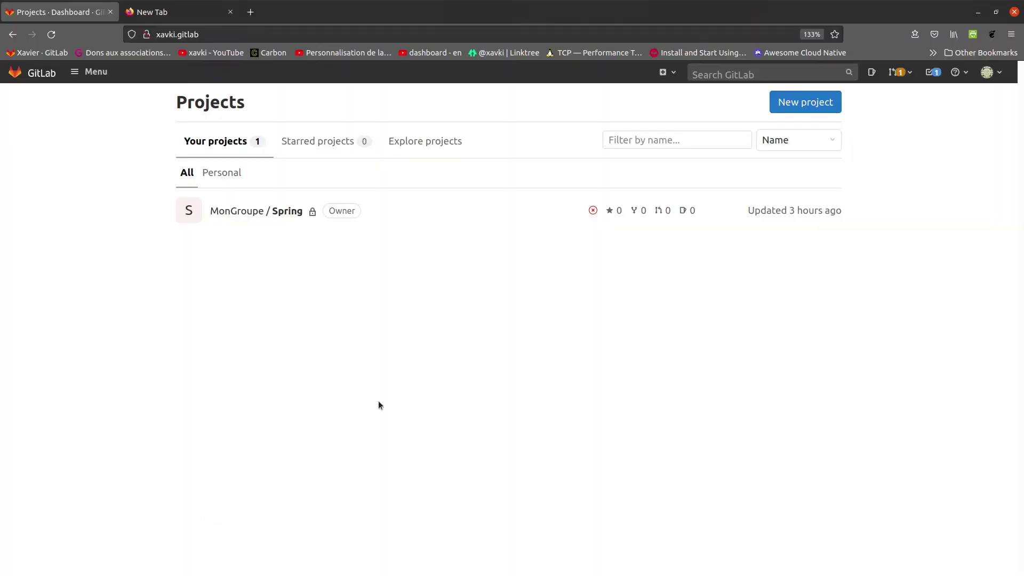
{"action": "left_click", "coordinate": [222, 19]}
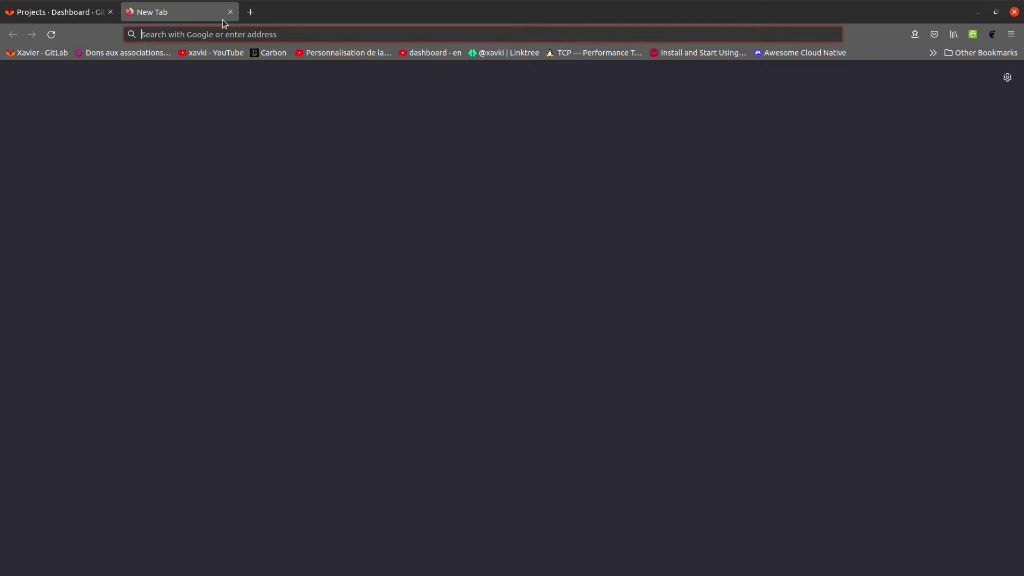
{"action": "type", "text": "documentation gitlab"}
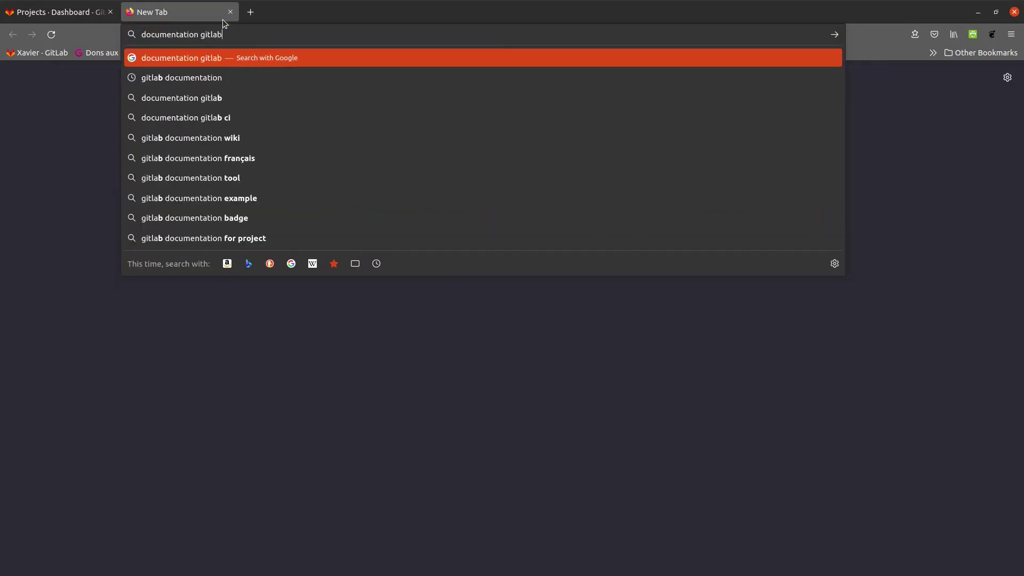
{"action": "key", "text": "Return"}
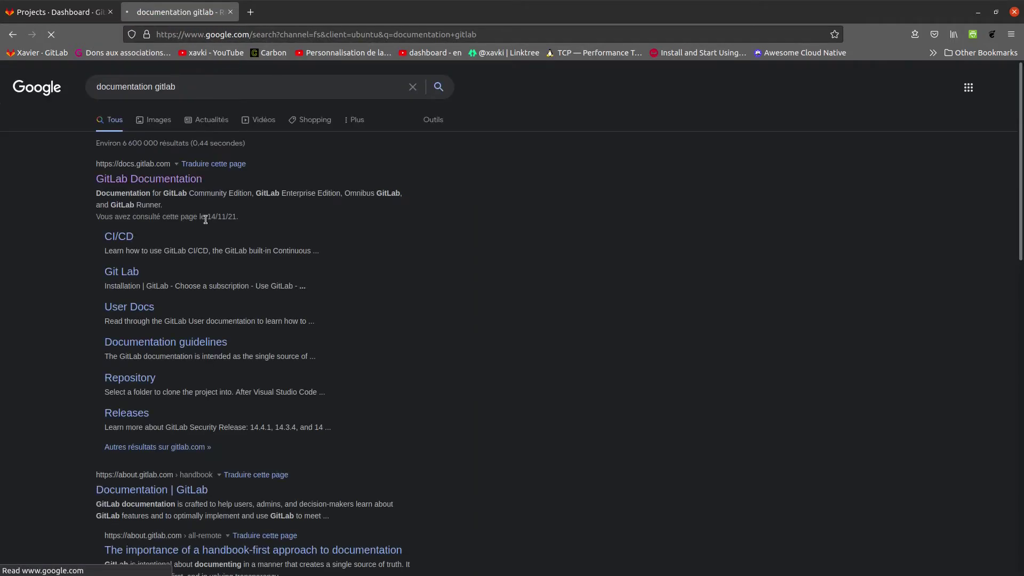
{"action": "left_click", "coordinate": [172, 181]}
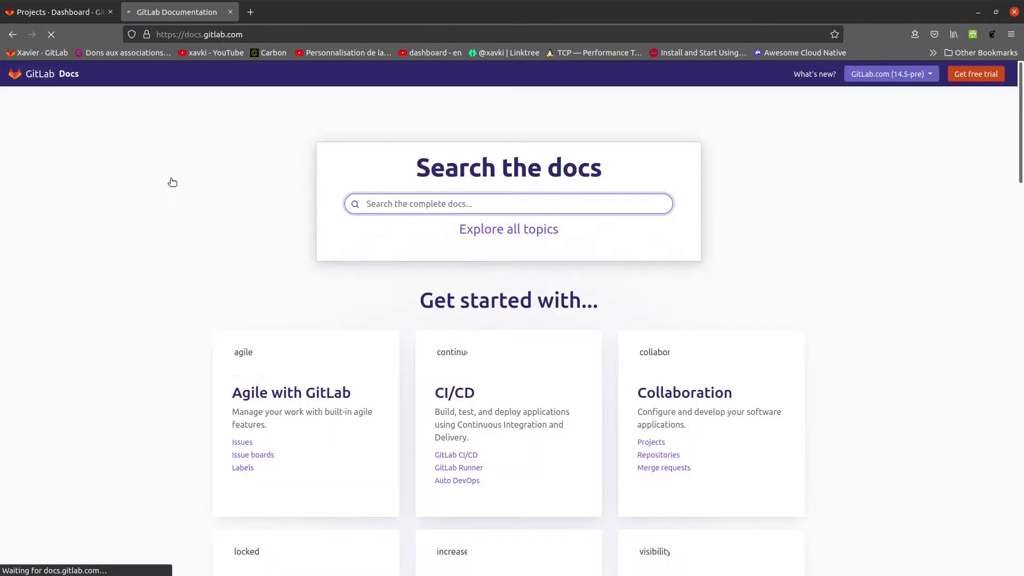
Step: Examine the "Get started with..." topics on the documentation home page, especially the Agile with GitLab card
{"action": "scroll", "coordinate": [984, 353], "scroll_direction": "down", "scroll_amount": 5}
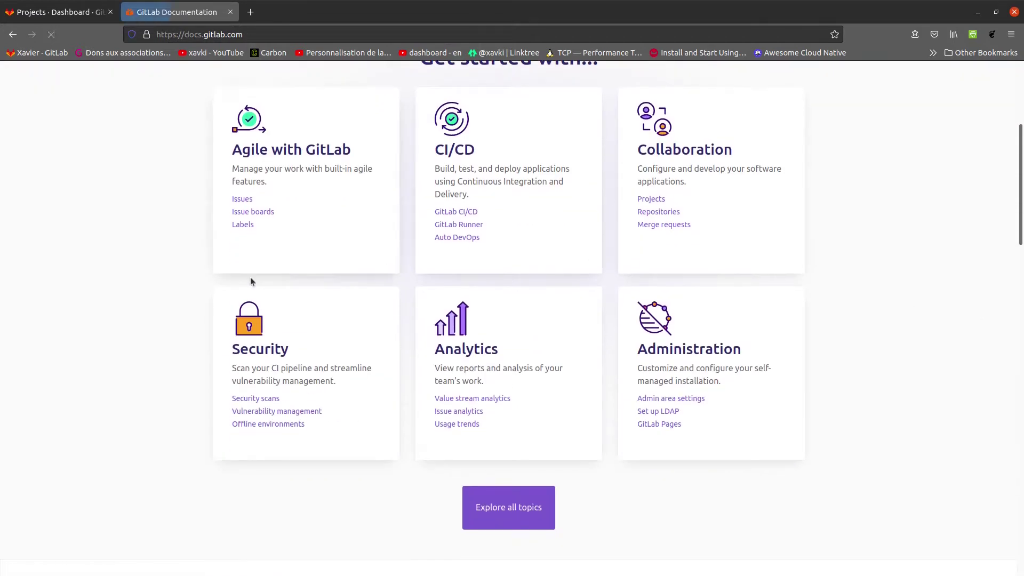
{"action": "scroll", "coordinate": [151, 393], "scroll_direction": "down", "scroll_amount": 2}
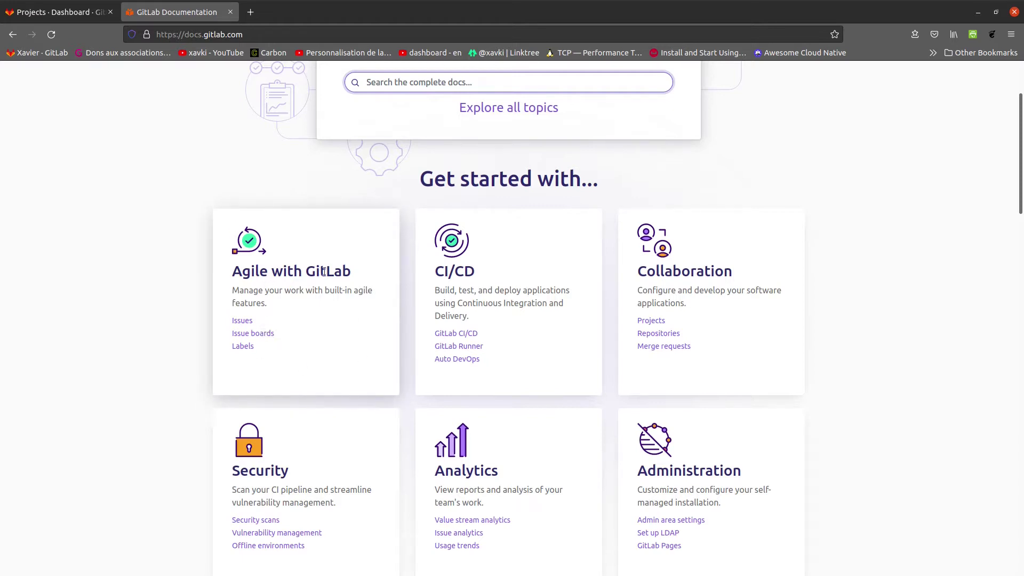
{"action": "left_click_drag", "start_coordinate": [373, 279], "coordinate": [231, 272]}
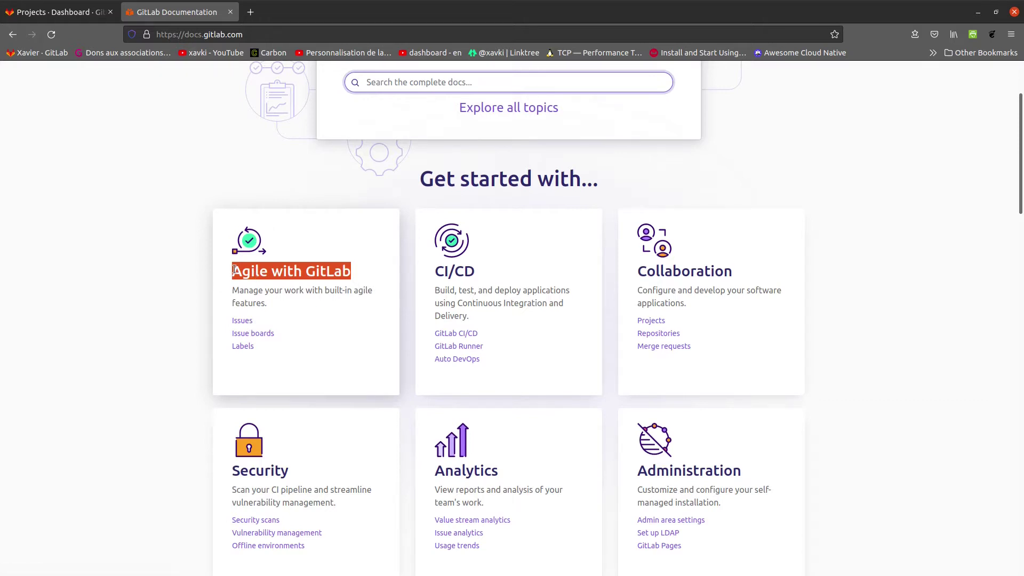
Step: Return to the GitLab projects dashboard, open the MonGroupe / Spring project and look over its Repository and Issues sections
{"action": "left_click", "coordinate": [71, 12]}
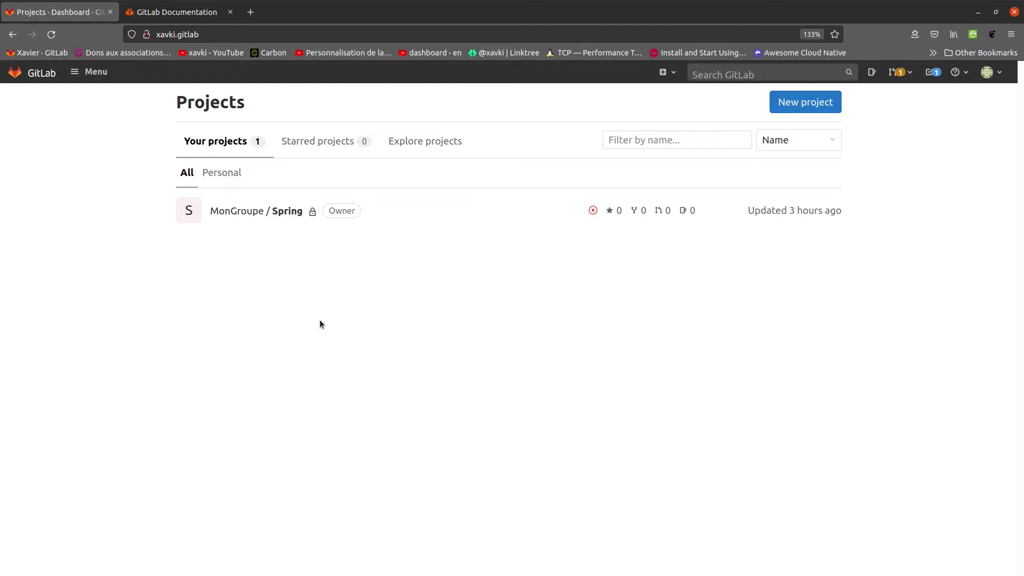
{"action": "left_click", "coordinate": [288, 212]}
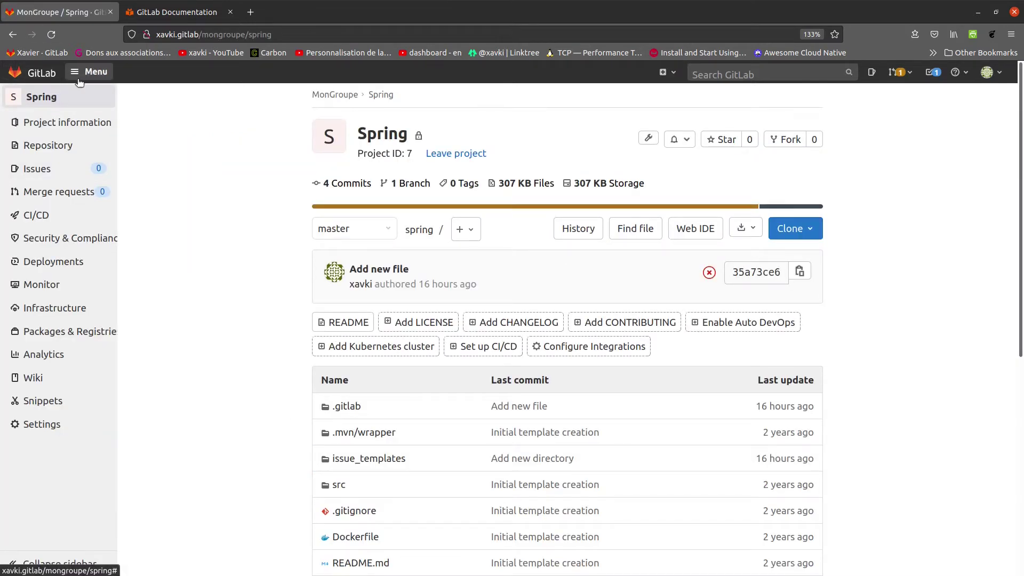
{"action": "mouse_move", "coordinate": [51, 169]}
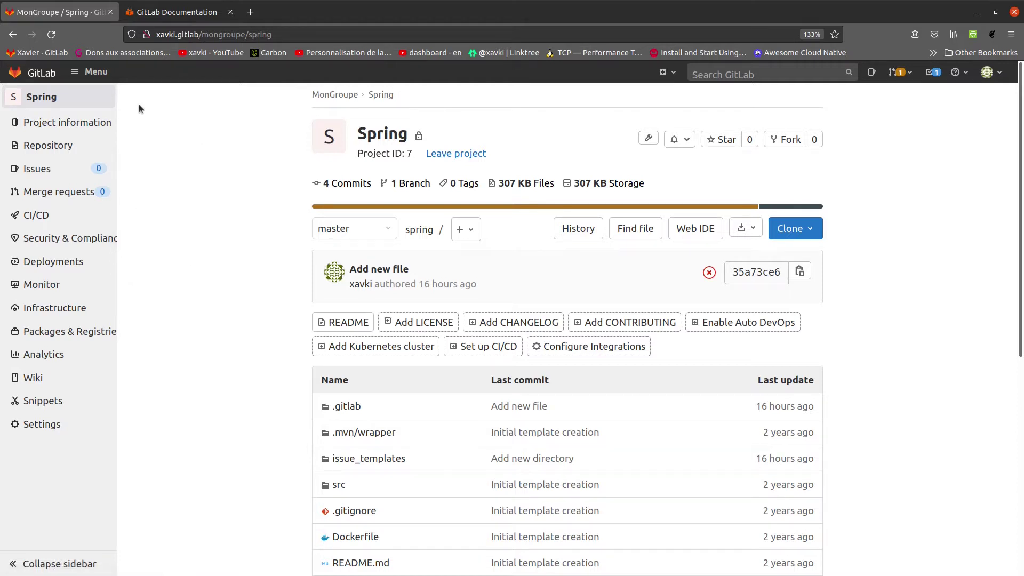
{"action": "mouse_move", "coordinate": [82, 149]}
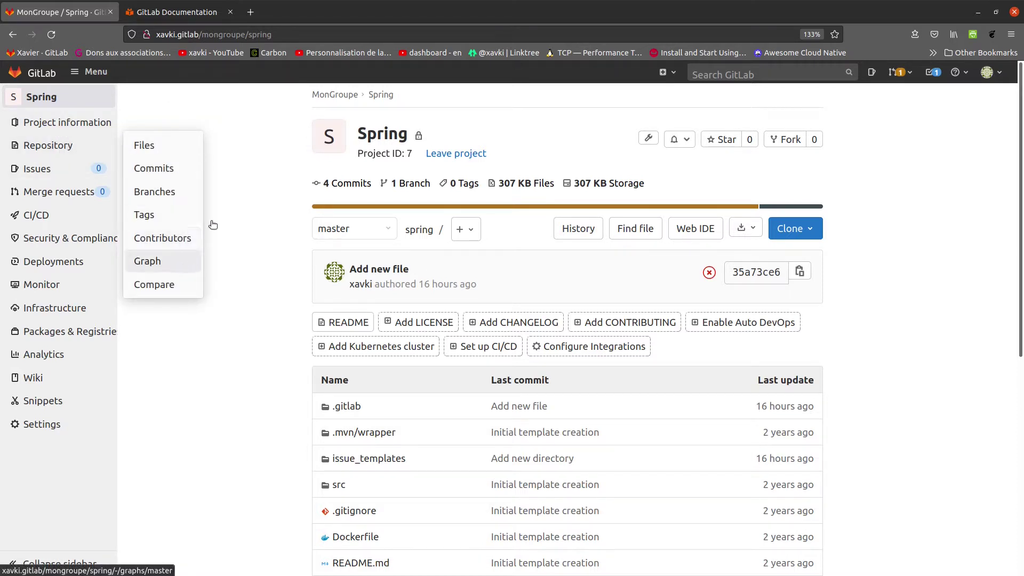
Step: Switch to the terminal presentation, reveal the Issues - Basics slide content and highlight the project/user approach and sub-section points
{"action": "key", "text": "alt+Tab"}
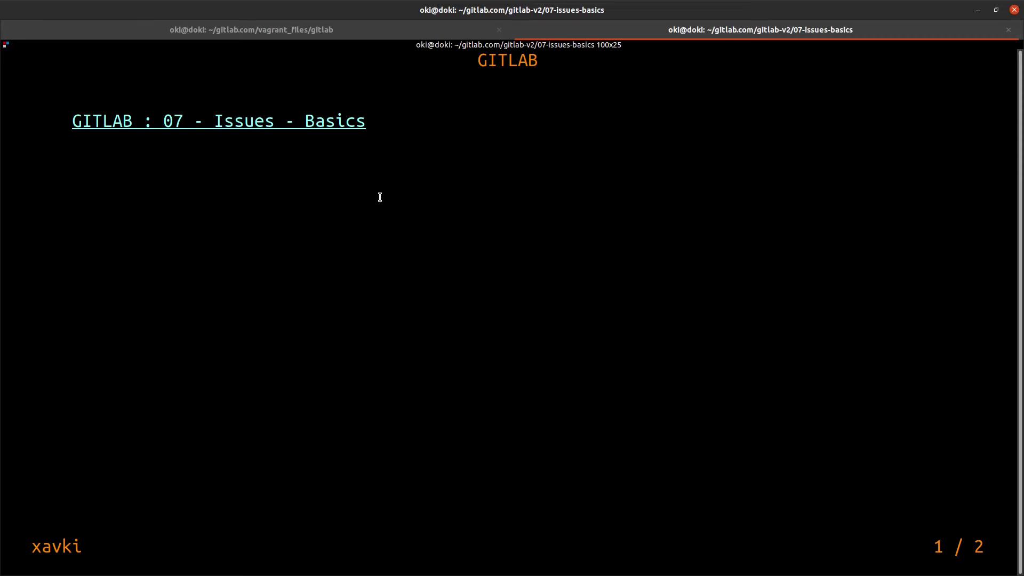
{"action": "key", "text": "space"}
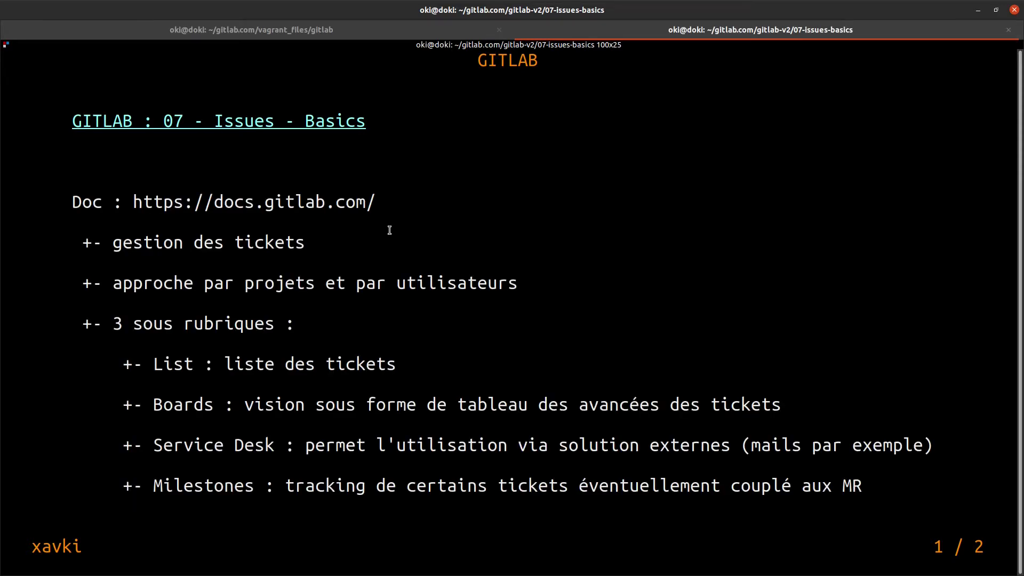
{"action": "left_click_drag", "start_coordinate": [528, 283], "coordinate": [114, 280]}
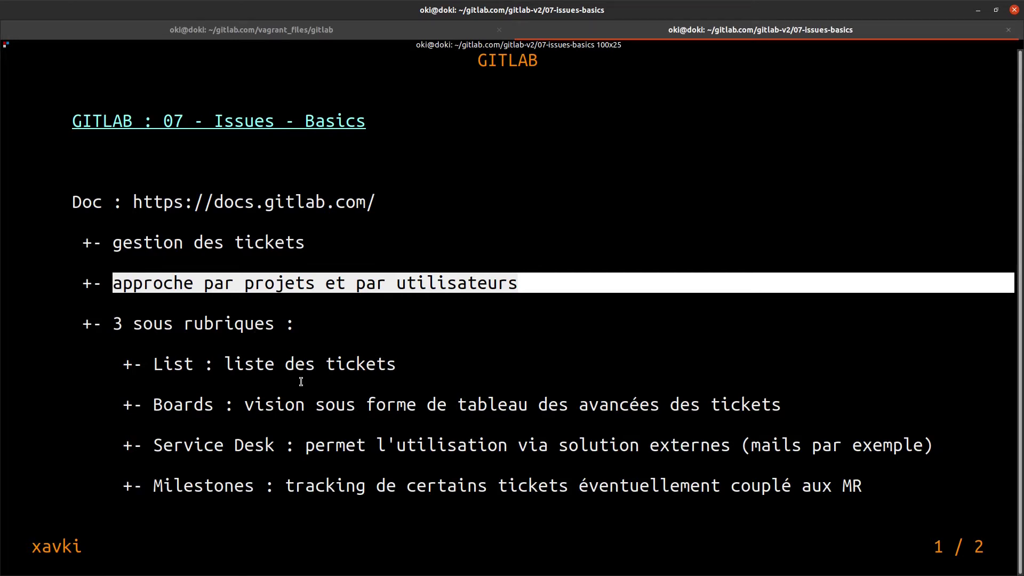
{"action": "left_click_drag", "start_coordinate": [120, 329], "coordinate": [100, 328]}
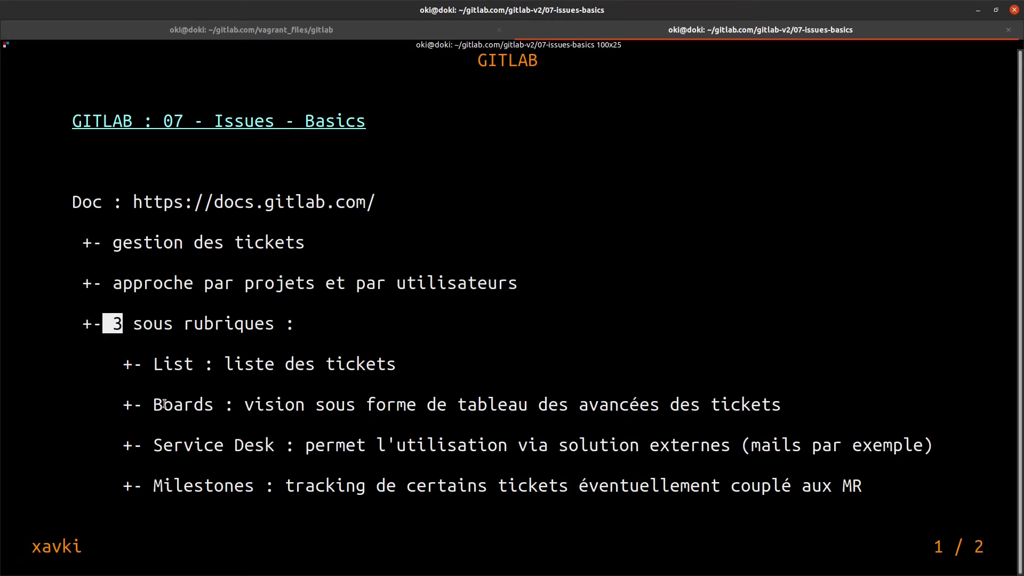
Step: Switch back to Firefox, open the dashboard of assigned issues and review its available sort orders
{"action": "key", "text": "alt+Tab"}
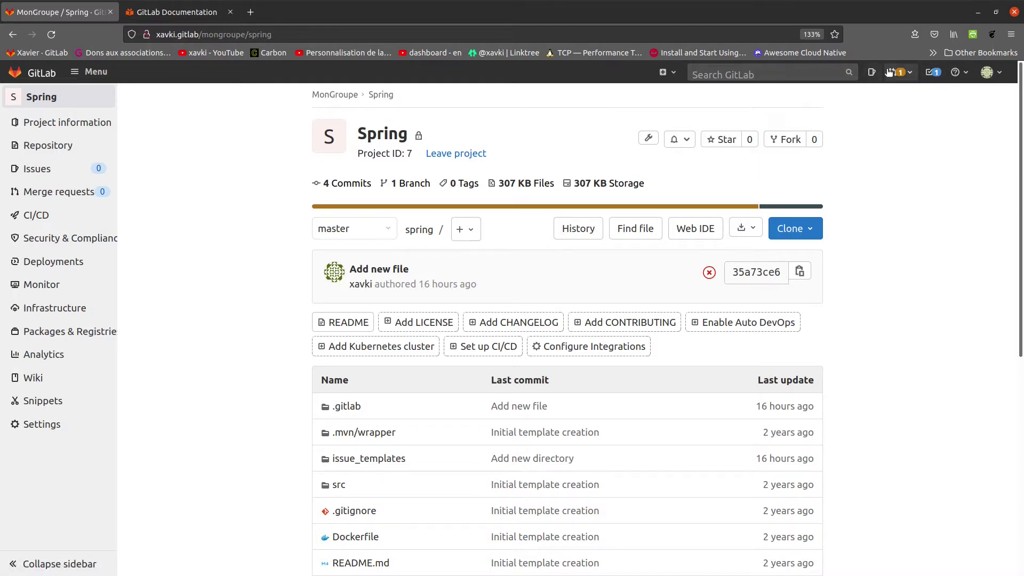
{"action": "left_click", "coordinate": [871, 73]}
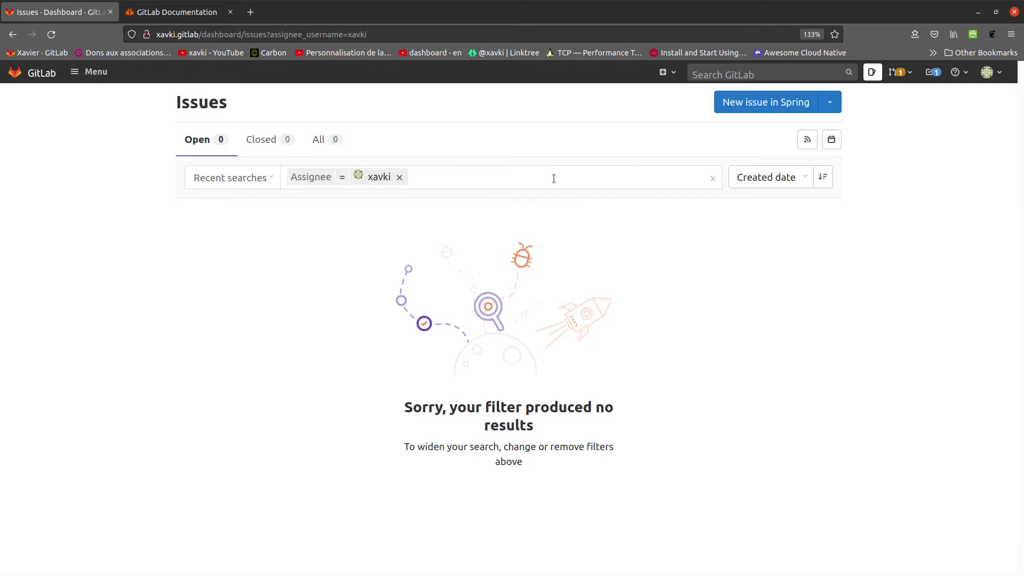
{"action": "left_click", "coordinate": [806, 177]}
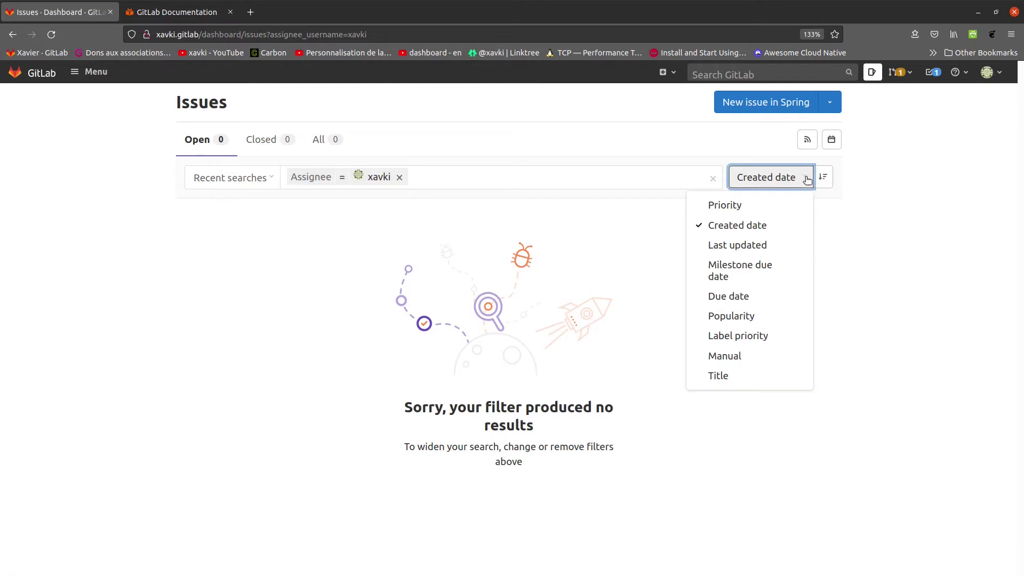
{"action": "left_click", "coordinate": [852, 356]}
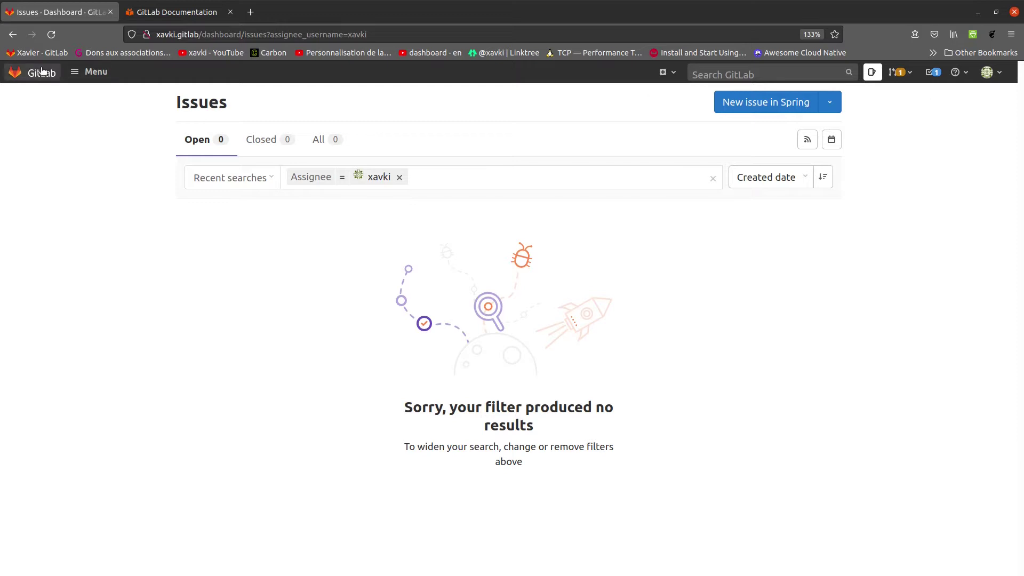
Step: Go back to the Spring project, open its issue list and look at the Jira integration option
{"action": "left_click", "coordinate": [13, 35]}
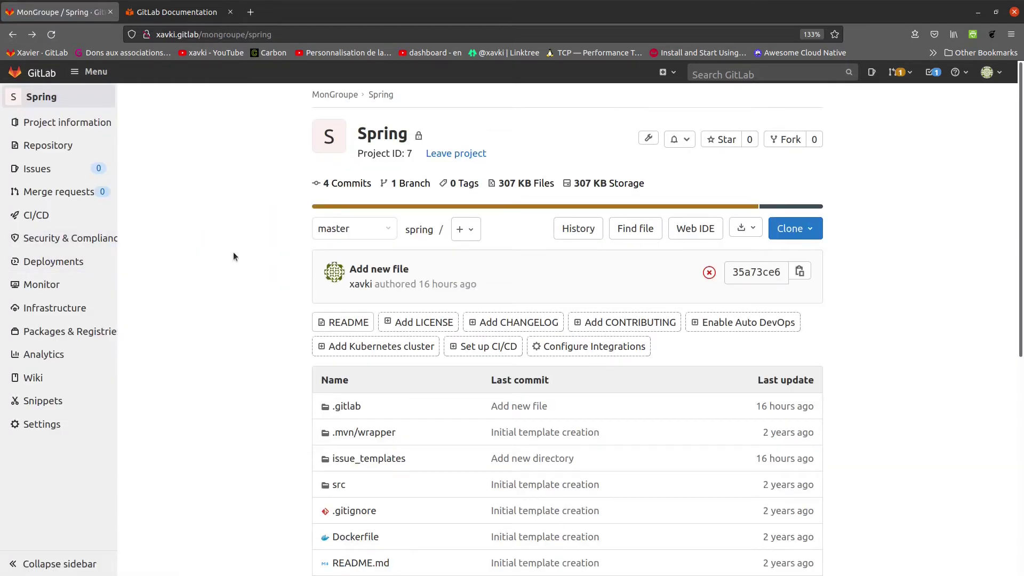
{"action": "mouse_move", "coordinate": [78, 173]}
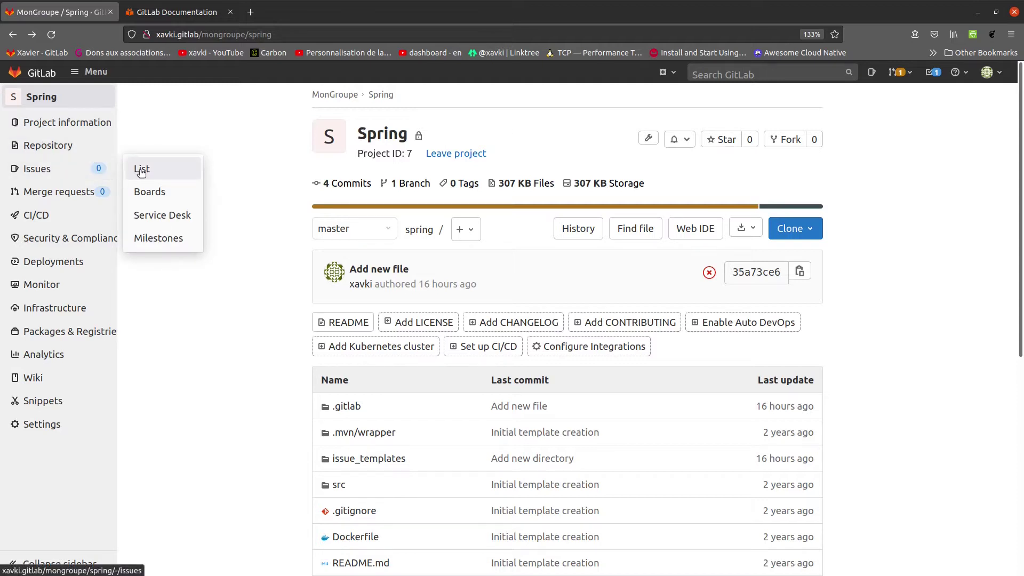
{"action": "left_click", "coordinate": [178, 172]}
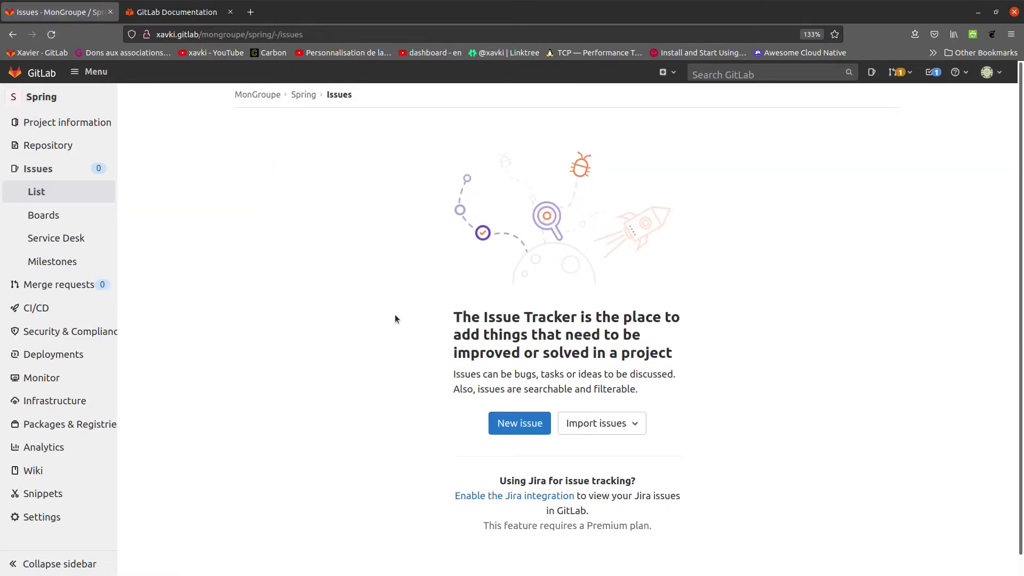
{"action": "scroll", "coordinate": [359, 330], "scroll_direction": "down", "scroll_amount": 1}
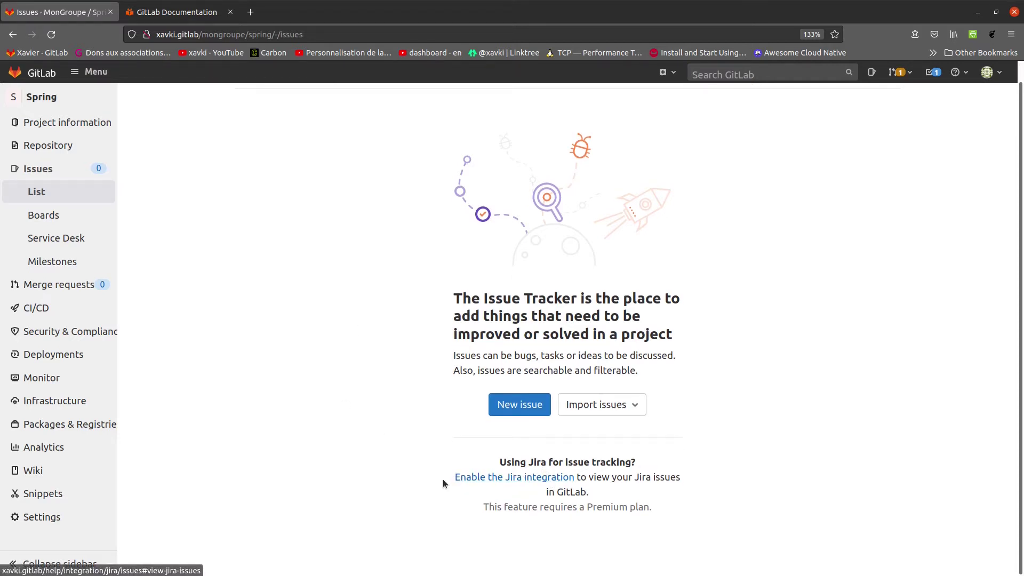
{"action": "left_click_drag", "start_coordinate": [446, 479], "coordinate": [576, 479]}
{"action": "left_click", "coordinate": [290, 321]}
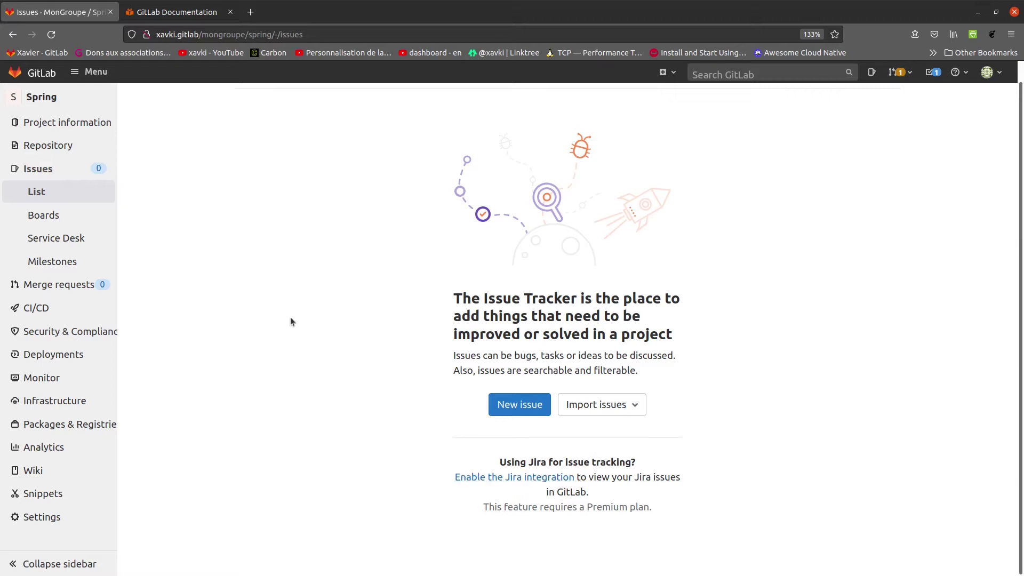
Step: Open the Spring project's issue boards and examine the form for creating a new board without creating one
{"action": "left_click", "coordinate": [92, 216]}
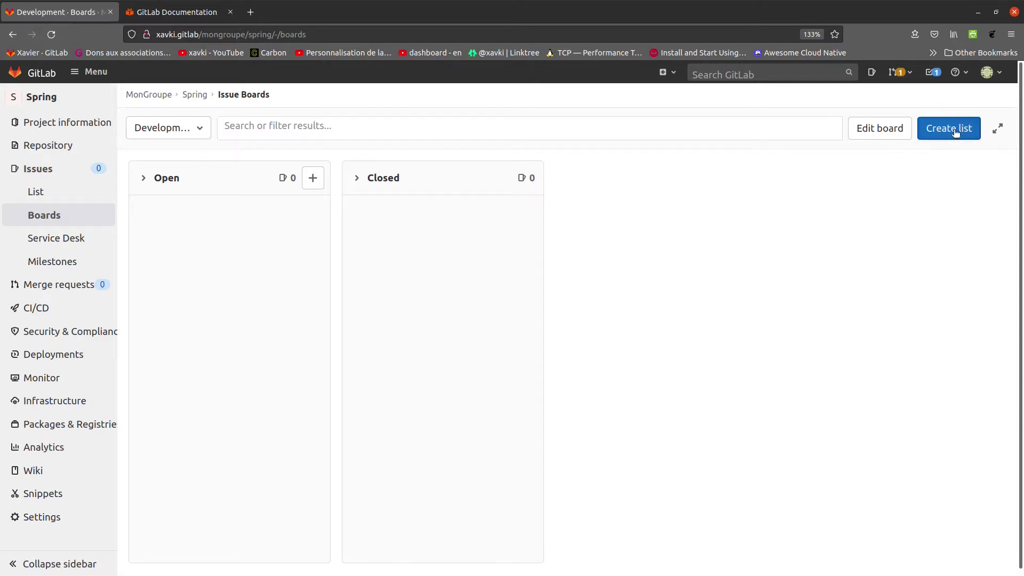
{"action": "left_click", "coordinate": [201, 130]}
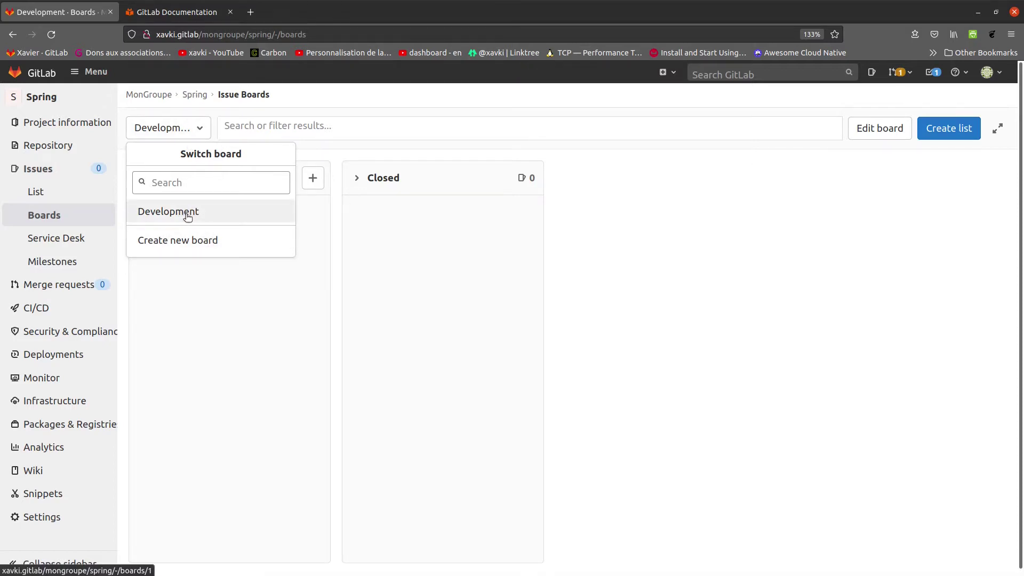
{"action": "left_click", "coordinate": [206, 248]}
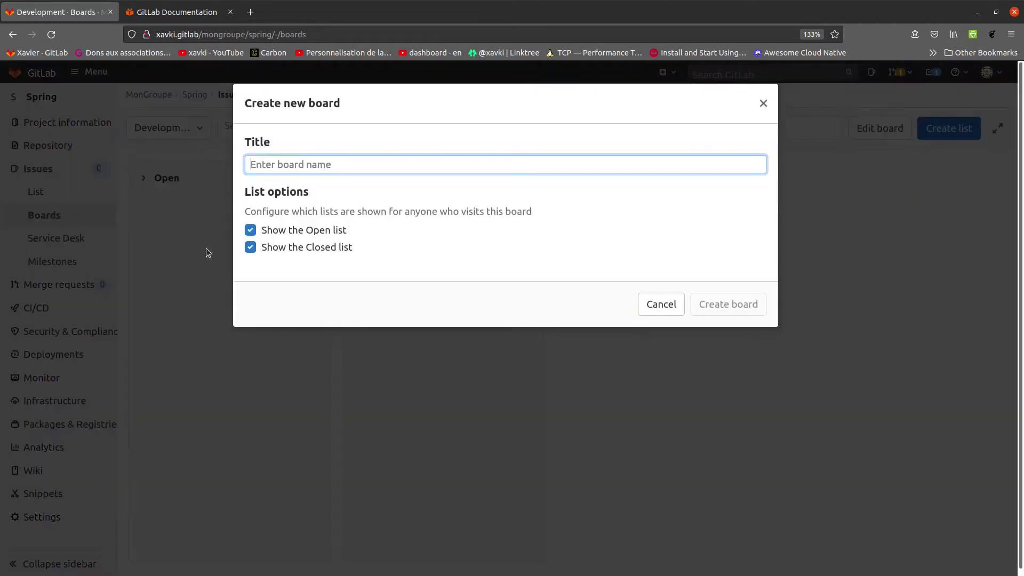
{"action": "left_click", "coordinate": [661, 304]}
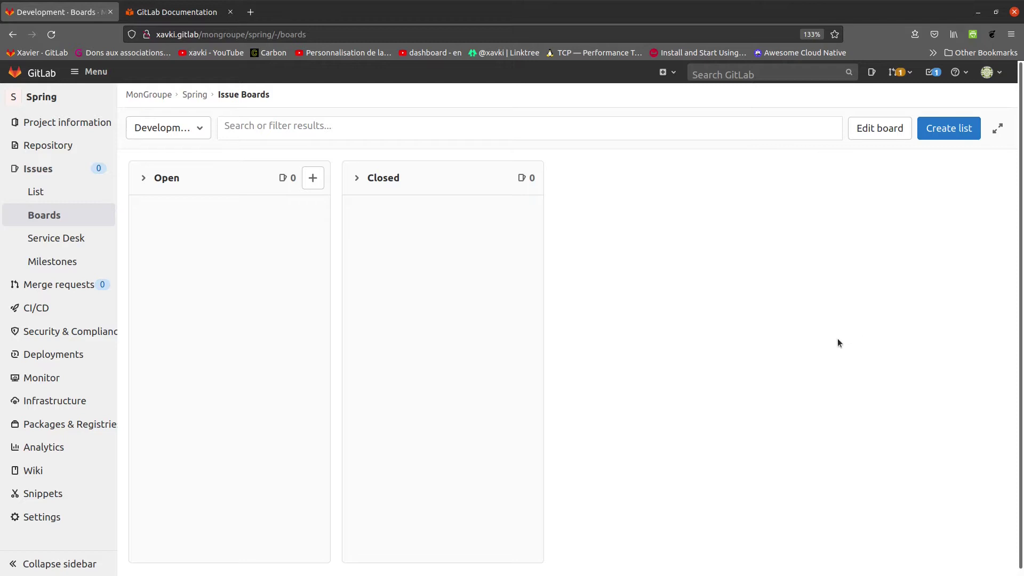
Step: View the Spring project's Service Desk page and its Milestones page
{"action": "left_click", "coordinate": [75, 241]}
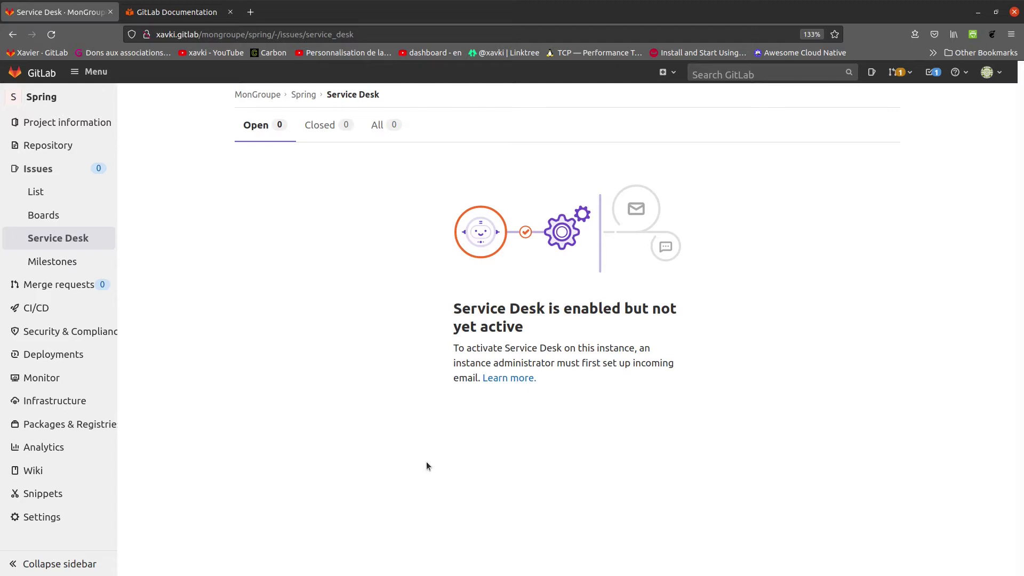
{"action": "left_click", "coordinate": [89, 262]}
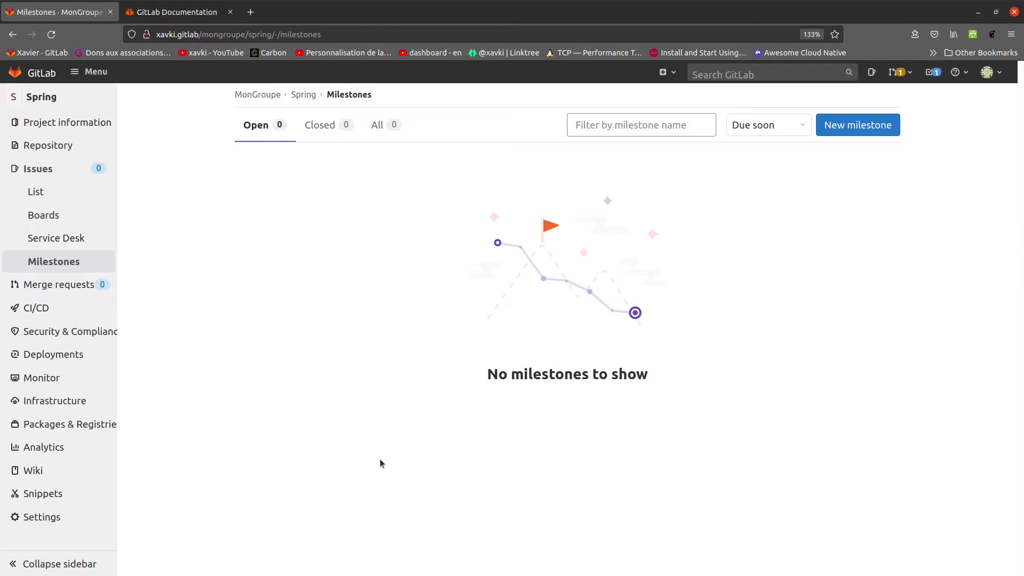
Step: Switch to the terminal presentation and advance to the second slide on user references, commit links, code and time tracking
{"action": "key", "text": "alt+Tab"}
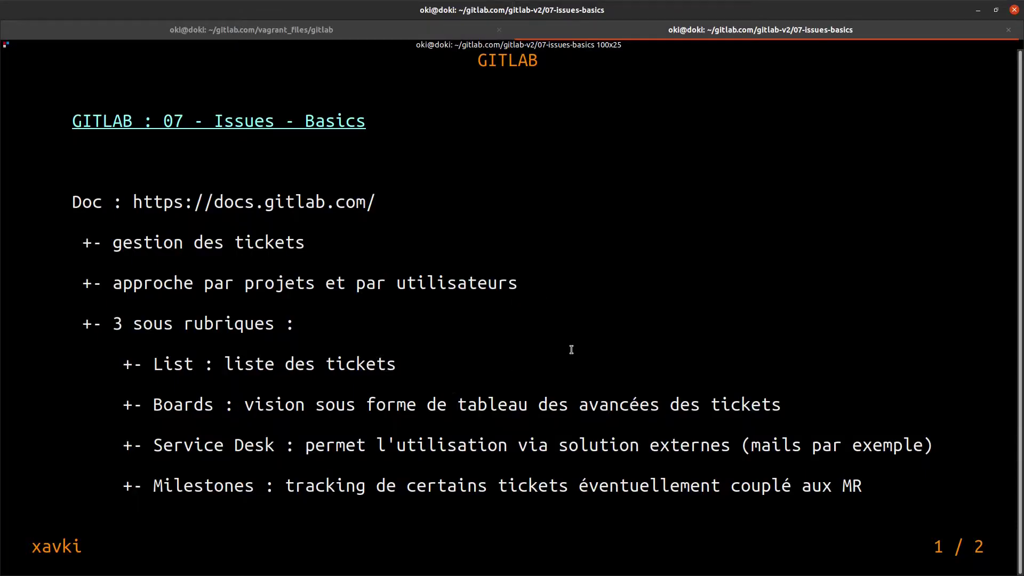
{"action": "key", "text": "Right"}
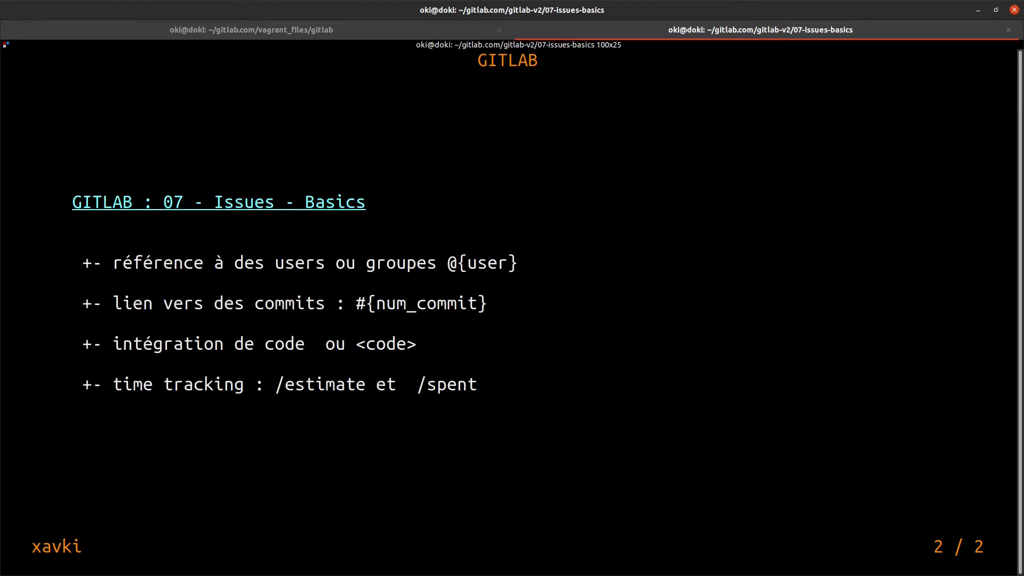
Step: Switch to the browser and look at the dashboard of your assigned issues, including the project choices offered for a new issue
{"action": "key", "text": "alt+Tab"}
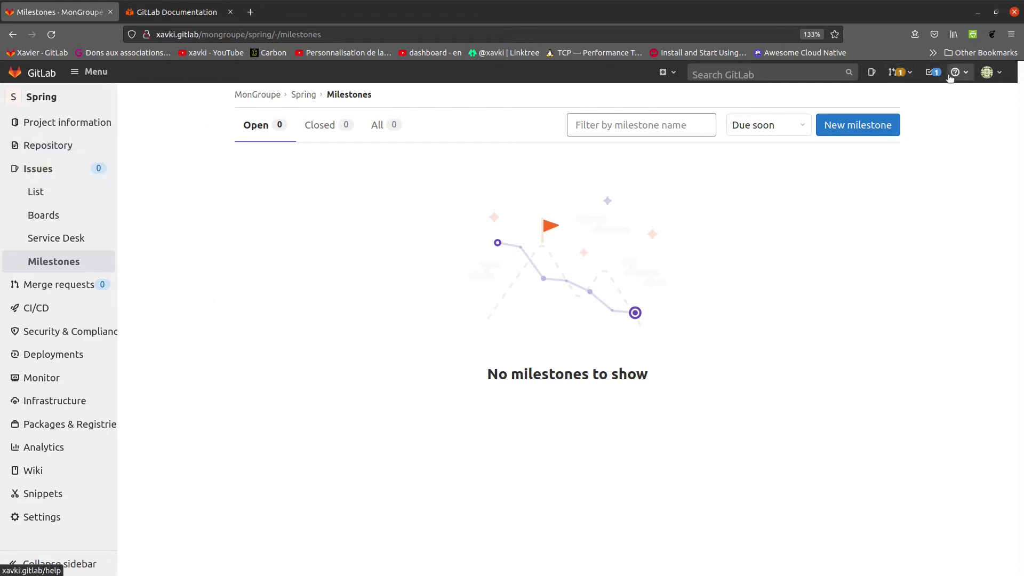
{"action": "left_click", "coordinate": [865, 76]}
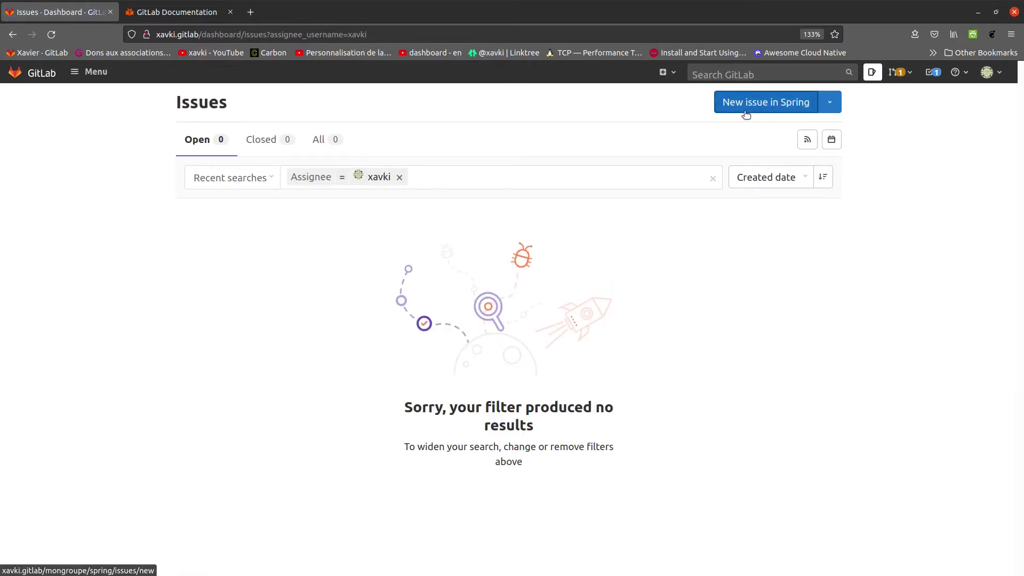
{"action": "left_click", "coordinate": [831, 106]}
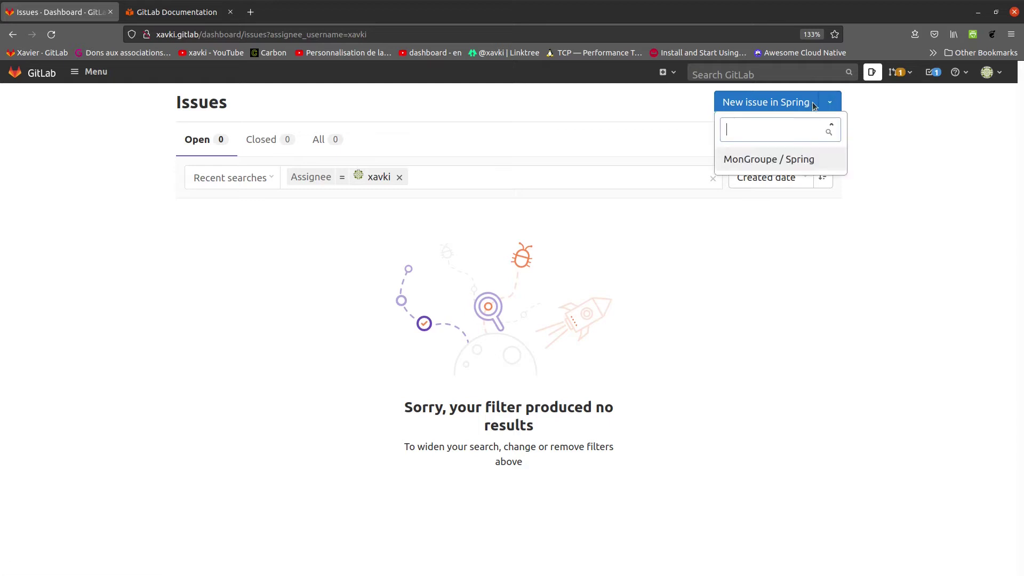
{"action": "left_click", "coordinate": [796, 104]}
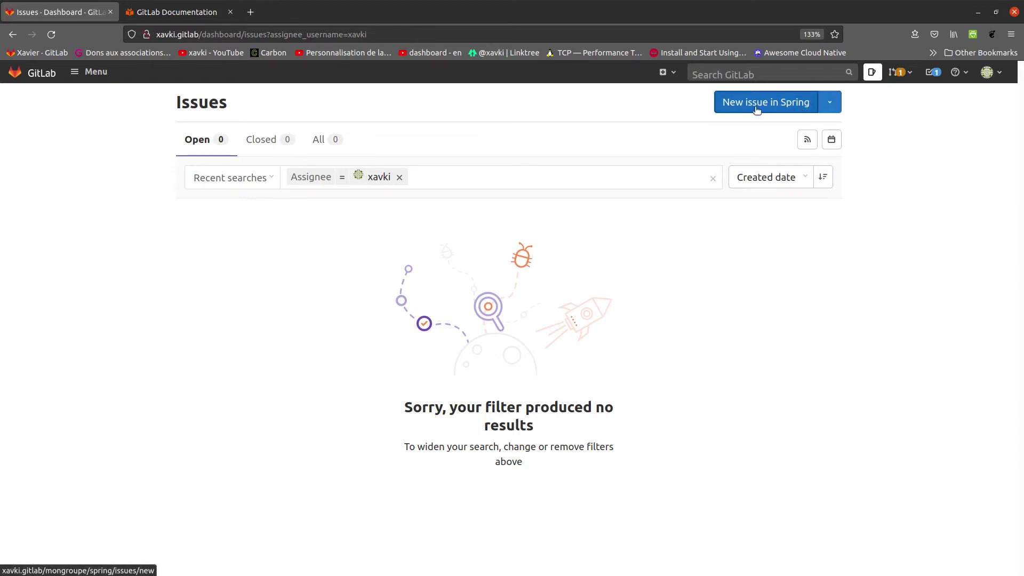
{"action": "left_click", "coordinate": [830, 105]}
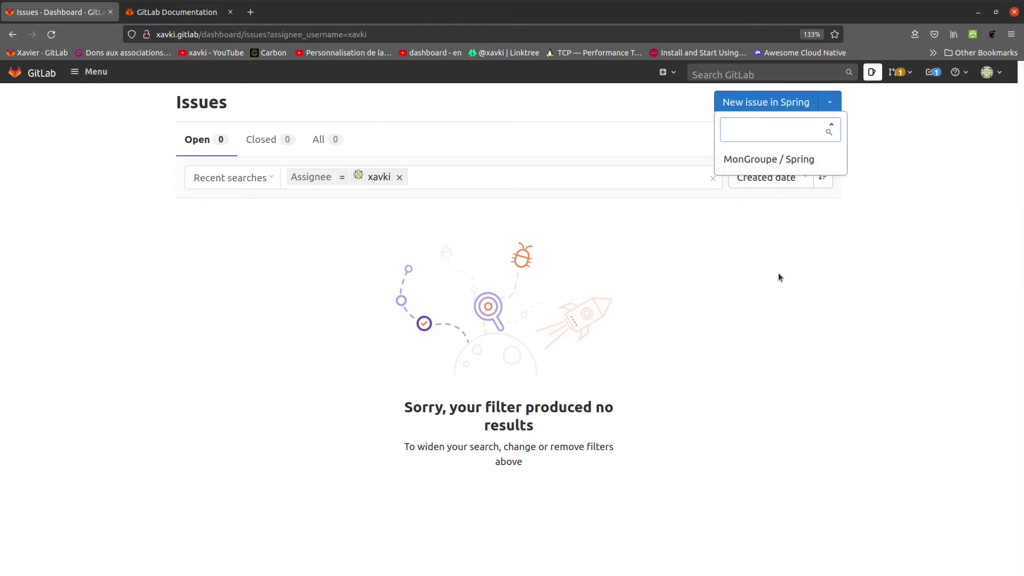
{"action": "left_click", "coordinate": [784, 160]}
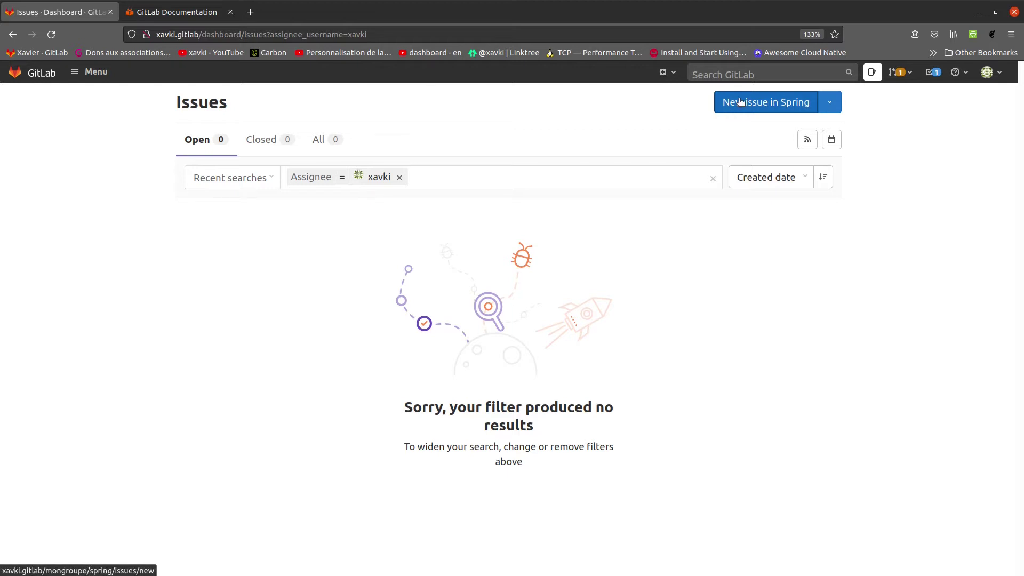
{"action": "left_click", "coordinate": [13, 34]}
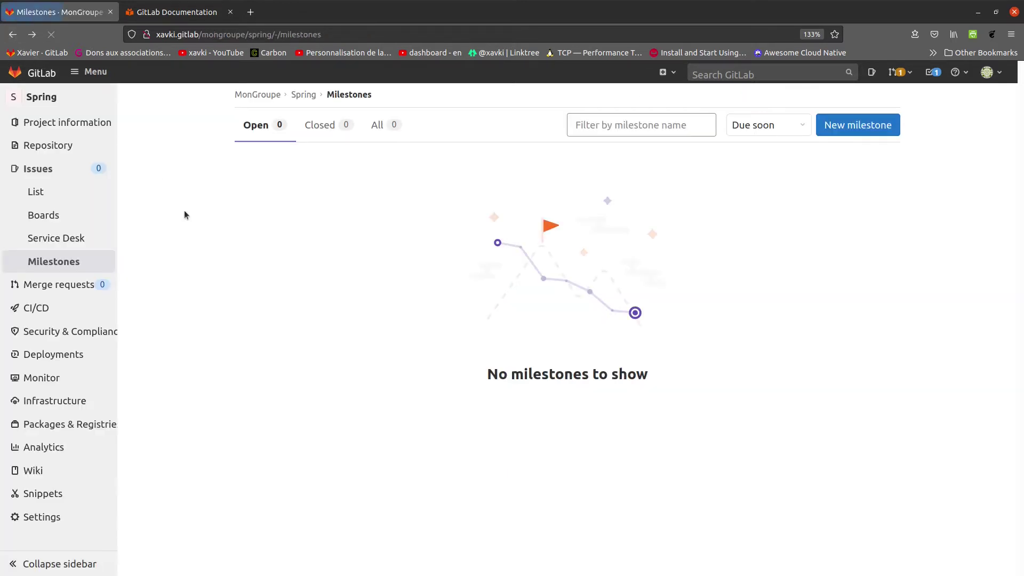
Step: Open the Spring project's issue list, look at the import options and start a new issue
{"action": "left_click", "coordinate": [69, 198]}
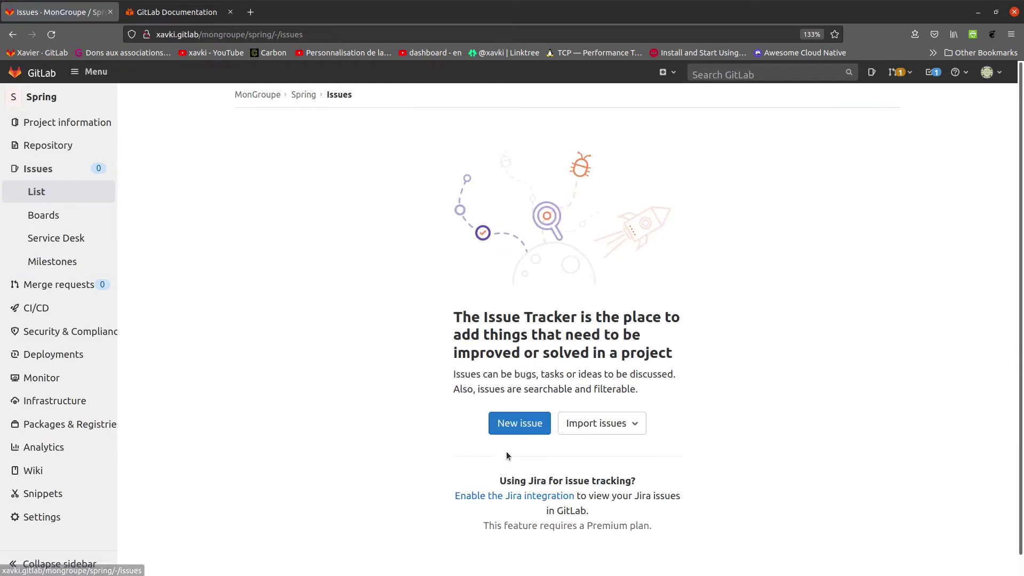
{"action": "left_click", "coordinate": [630, 423]}
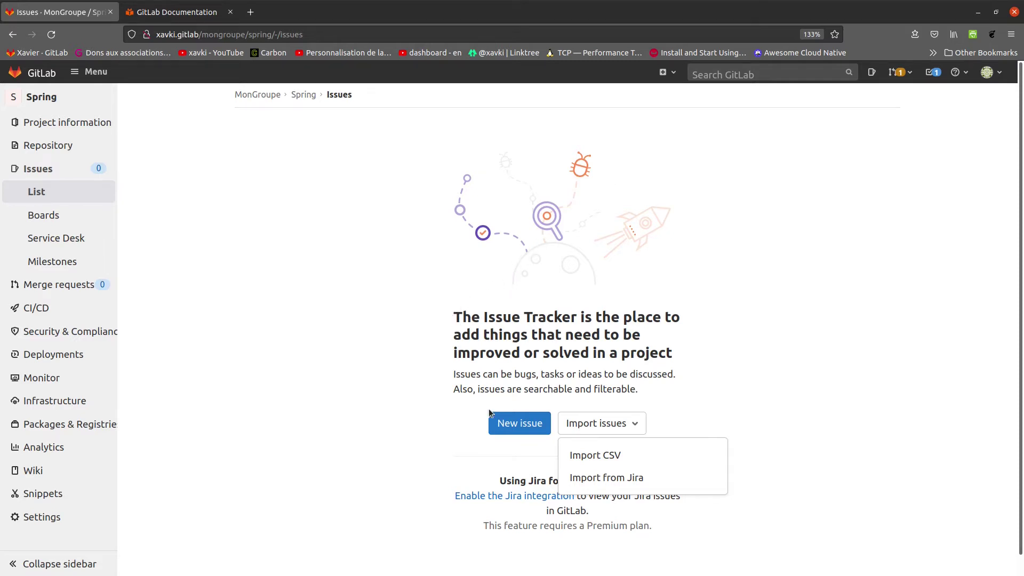
{"action": "left_click", "coordinate": [517, 423]}
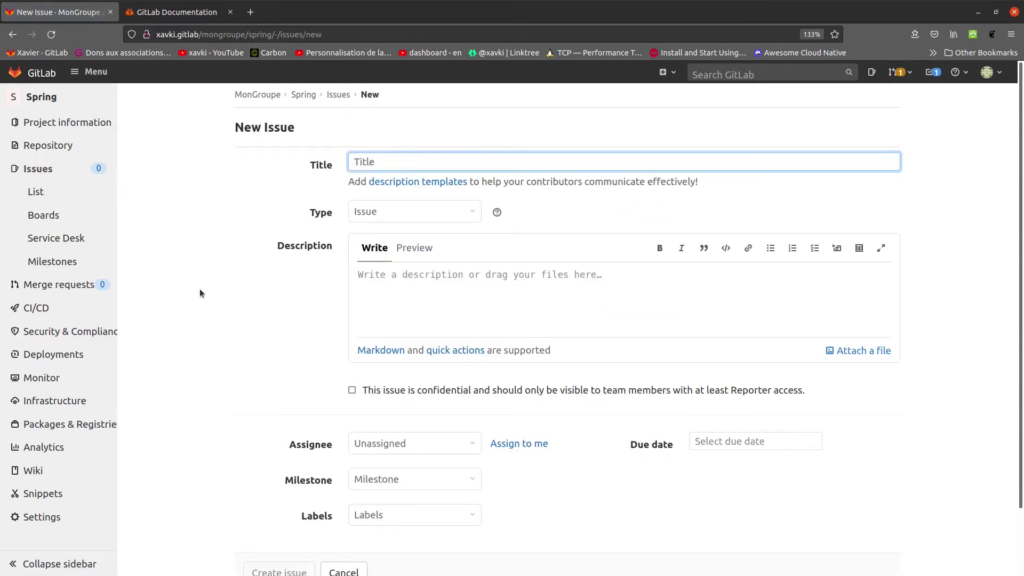
{"action": "scroll", "coordinate": [203, 322], "scroll_direction": "down", "scroll_amount": 1}
{"action": "scroll", "coordinate": [213, 328], "scroll_direction": "up", "scroll_amount": 1}
Step: Title the new issue "Ma Première Issue", check the available types and keep the type Issue
{"action": "type", "text": "Mon Premie"}
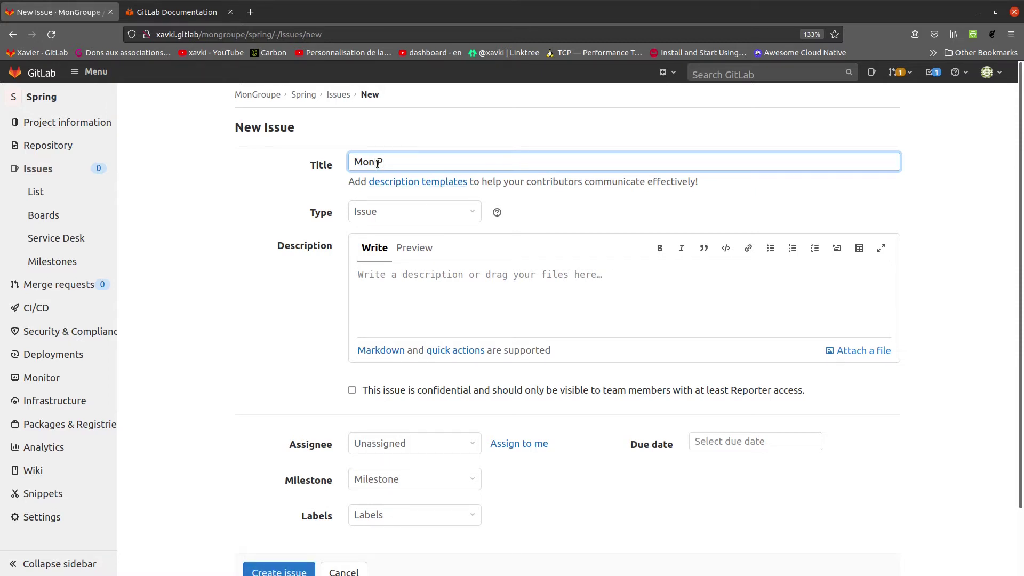
{"action": "key", "text": "BackSpace"}
{"action": "key", "text": "BackSpace"}
{"action": "key", "text": "BackSpace"}
{"action": "key", "text": "BackSpace"}
{"action": "key", "text": "BackSpace"}
{"action": "key", "text": "BackSpace"}
{"action": "key", "text": "BackSpace"}
{"action": "key", "text": "BackSpace"}
{"action": "key", "text": "BackSpace"}
{"action": "type", "text": "a Première Issue"}
{"action": "left_click", "coordinate": [366, 212]}
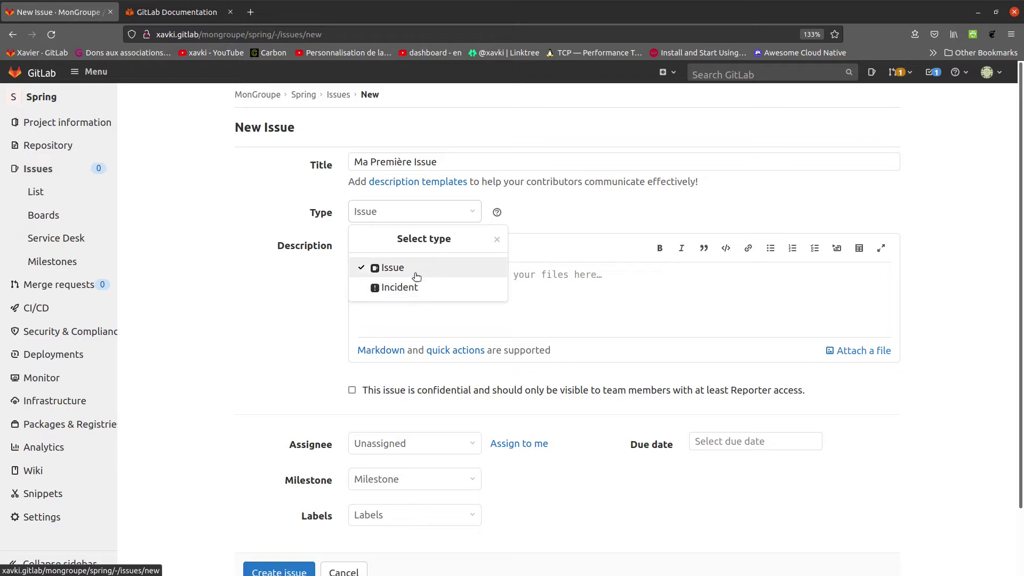
{"action": "left_click", "coordinate": [242, 276]}
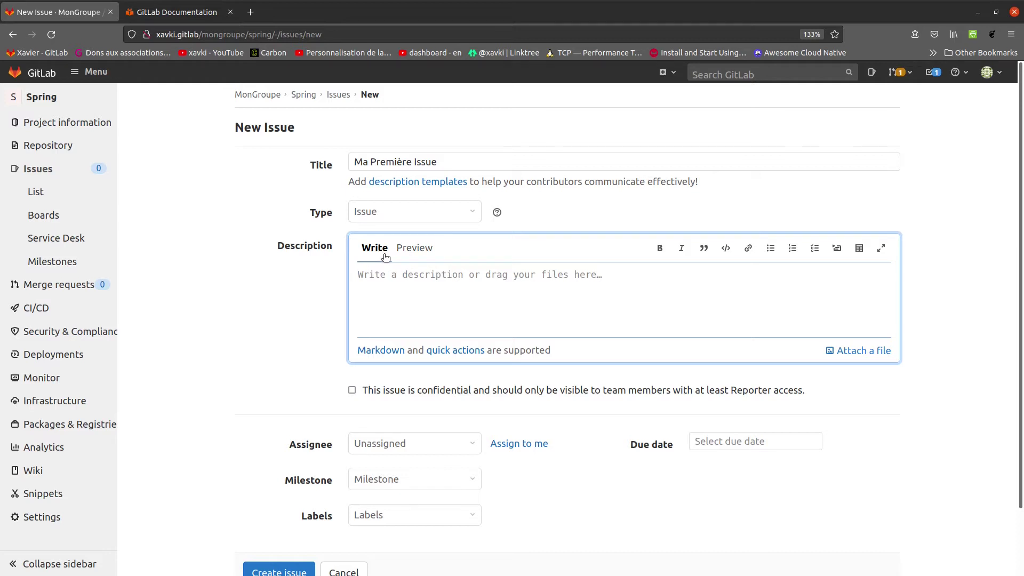
Step: Compare the Write and Preview views of the empty issue description
{"action": "left_click", "coordinate": [412, 248]}
{"action": "left_click", "coordinate": [373, 249]}
{"action": "left_click", "coordinate": [427, 251]}
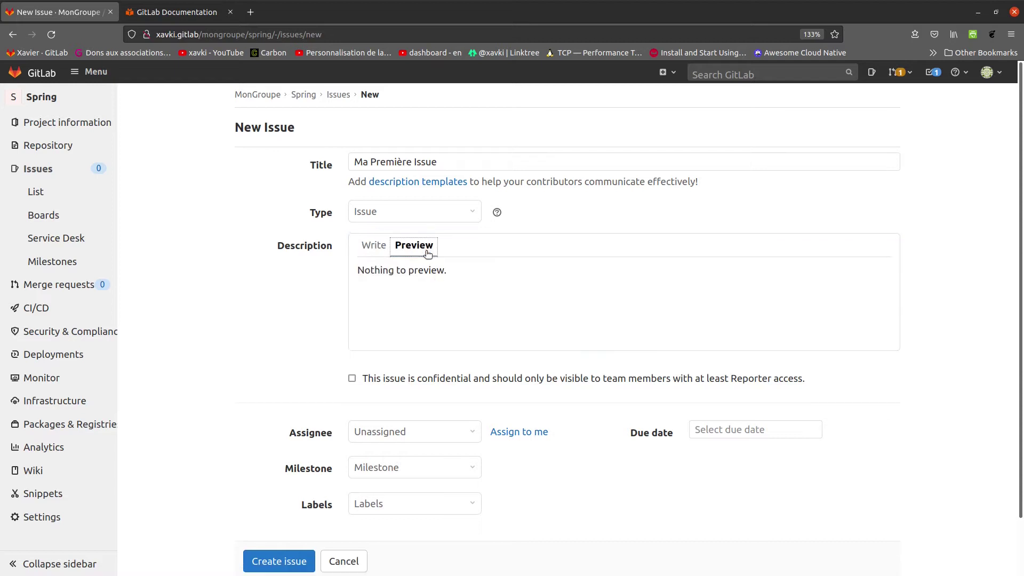
{"action": "left_click", "coordinate": [372, 247]}
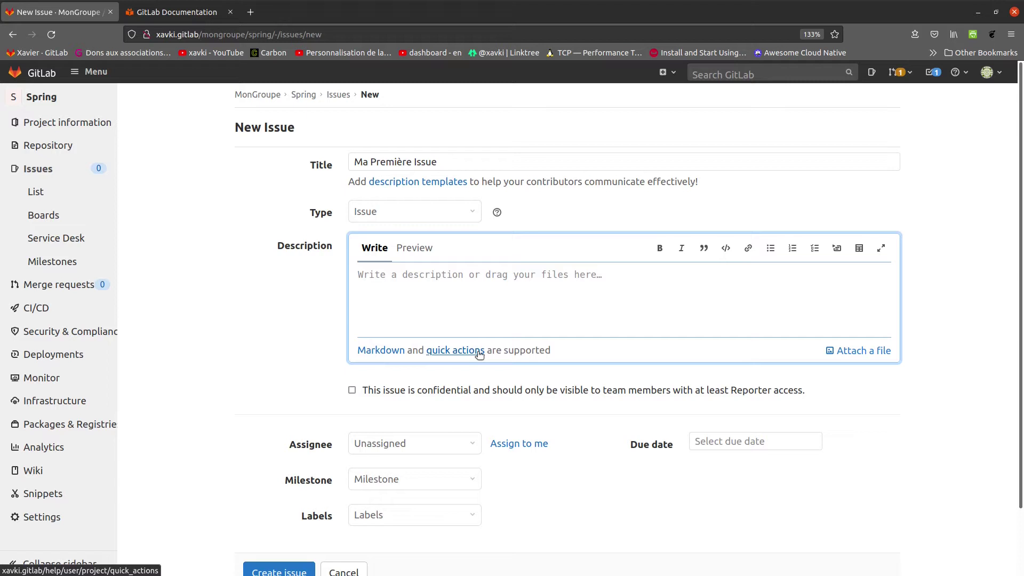
{"action": "left_click", "coordinate": [415, 250]}
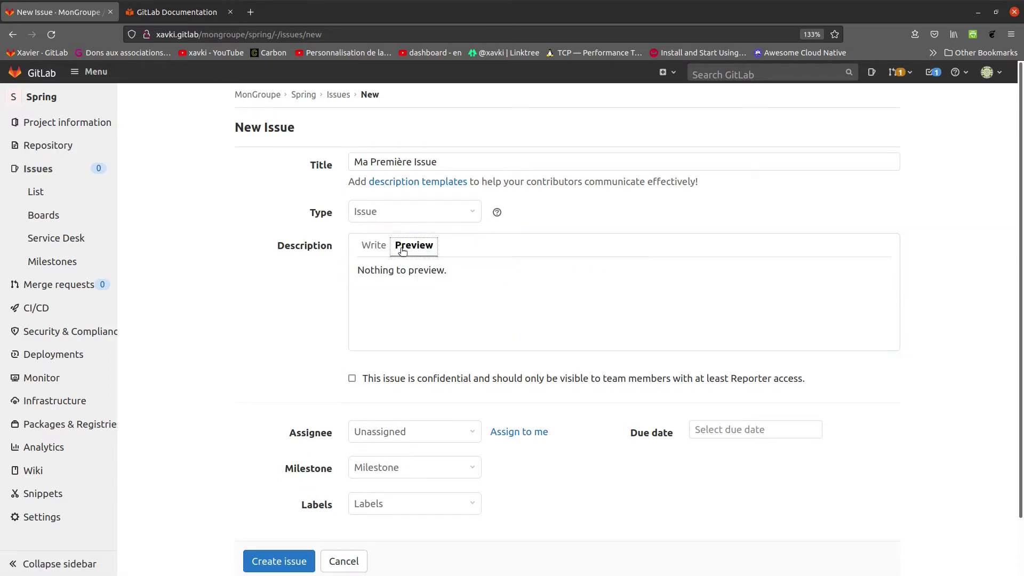
{"action": "left_click", "coordinate": [376, 247]}
Step: Open the quick actions help page from the description field and highlight the /approve command in its table
{"action": "left_click", "coordinate": [456, 350]}
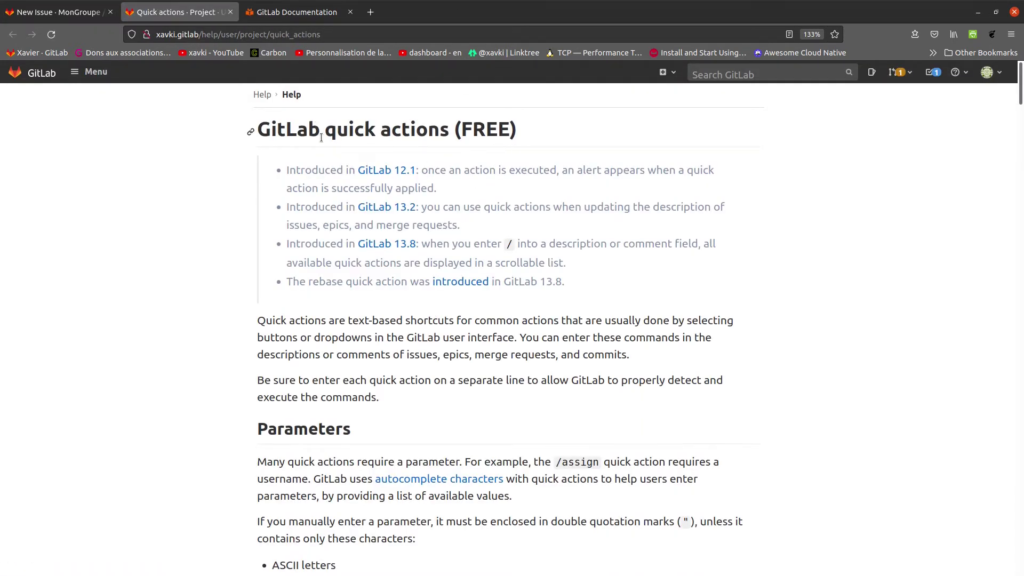
{"action": "scroll", "coordinate": [315, 258], "scroll_direction": "down", "scroll_amount": 5}
{"action": "scroll", "coordinate": [315, 263], "scroll_direction": "down", "scroll_amount": 3}
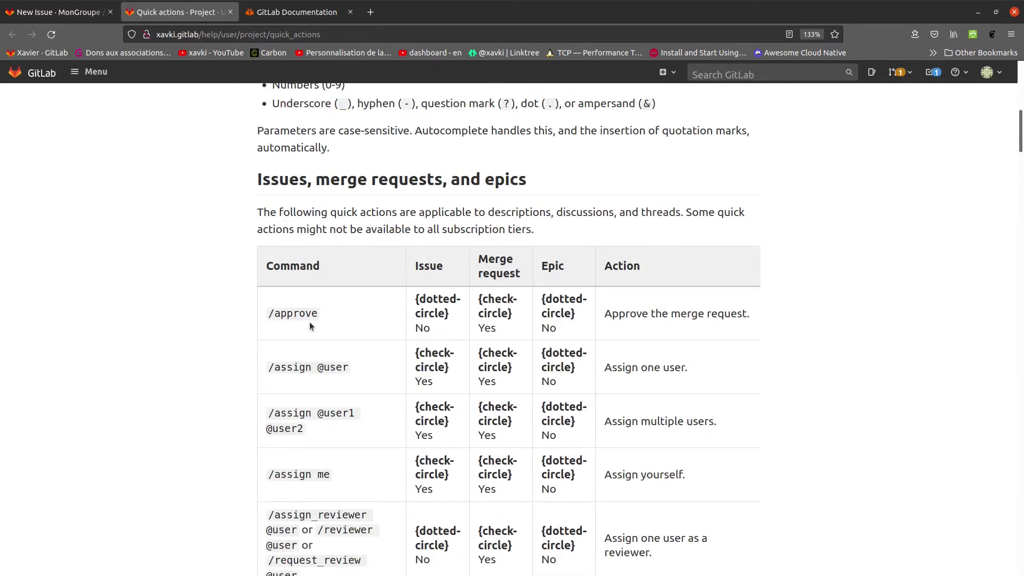
{"action": "left_click_drag", "start_coordinate": [321, 318], "coordinate": [268, 313]}
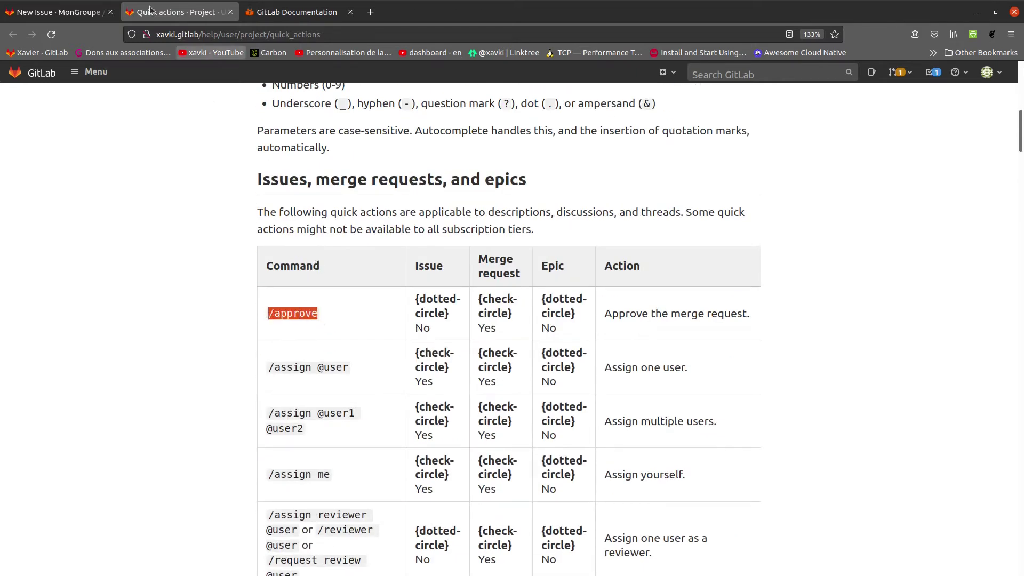
Step: Return to the new issue form and enter the description "Je n'arrive à me onnecter à mon application."
{"action": "left_click", "coordinate": [79, 14]}
{"action": "left_click", "coordinate": [498, 289]}
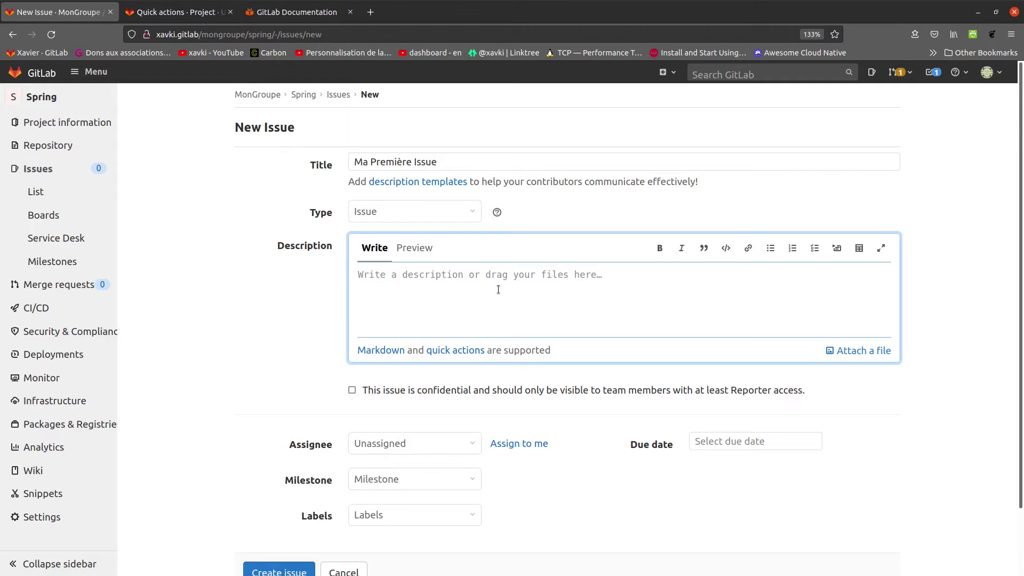
{"action": "type", "text": "Je n'ar"}
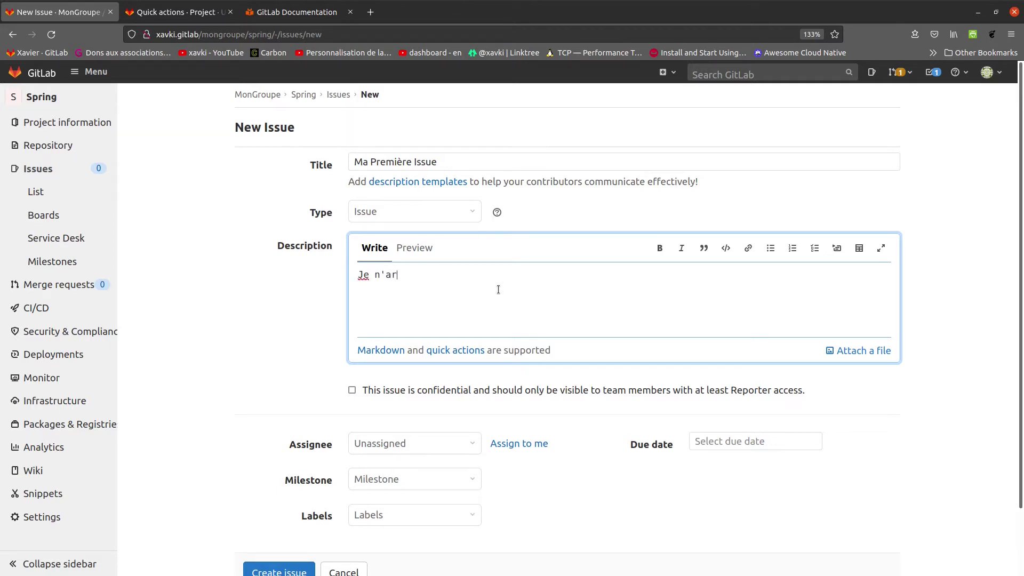
{"action": "type", "text": "rive à me onnecter à mon application."}
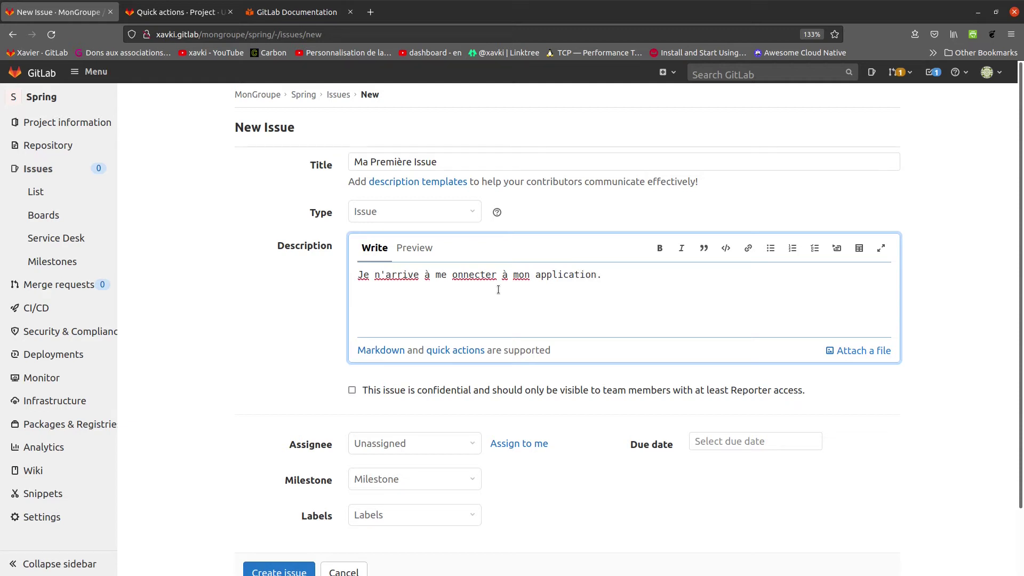
Step: Examine the commands for issues, merge requests and epics on the quick actions help page
{"action": "left_click", "coordinate": [293, 12]}
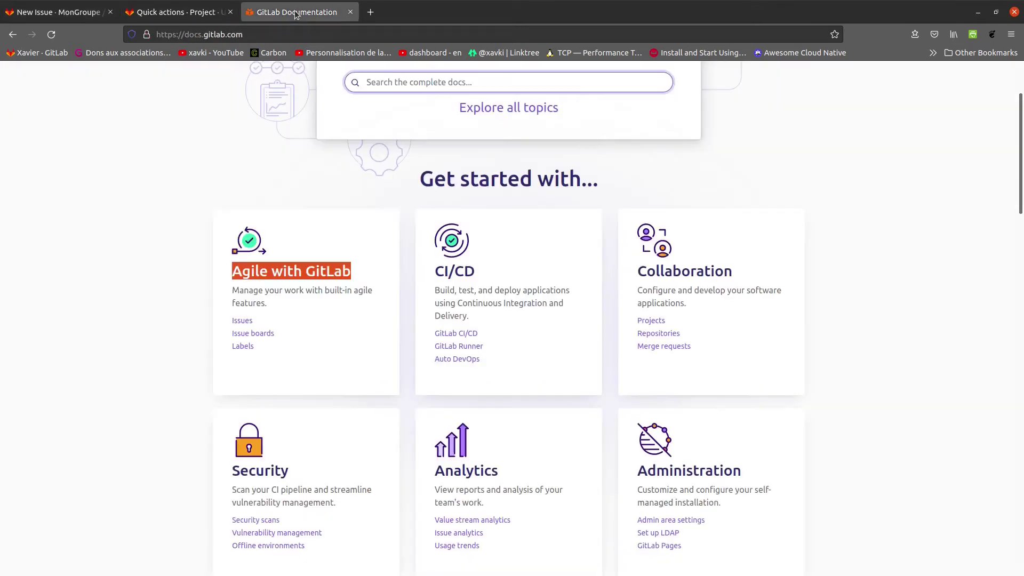
{"action": "left_click", "coordinate": [188, 7]}
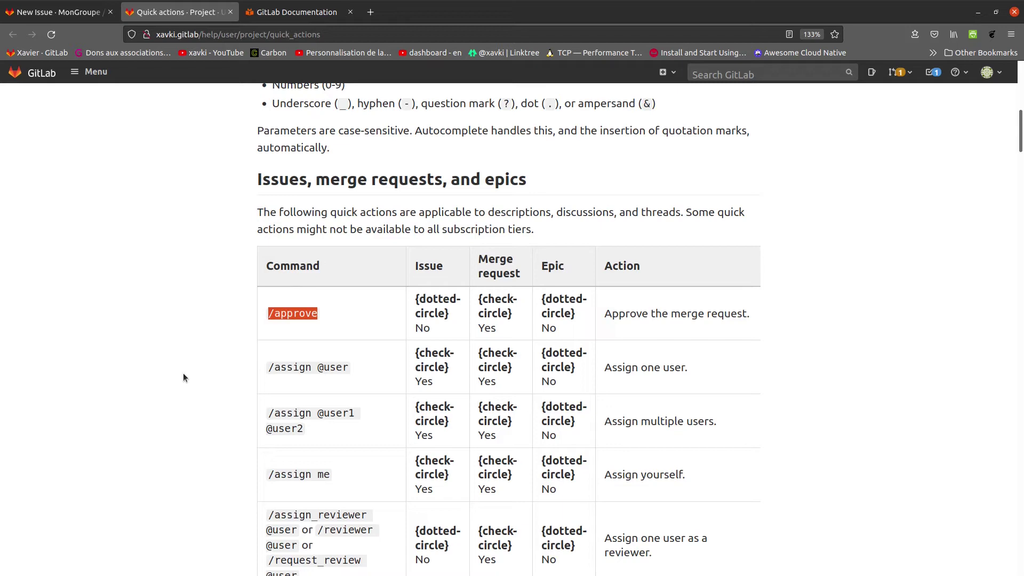
{"action": "scroll", "coordinate": [184, 378], "scroll_direction": "down", "scroll_amount": 5}
{"action": "scroll", "coordinate": [346, 447], "scroll_direction": "down", "scroll_amount": 2}
{"action": "scroll", "coordinate": [346, 449], "scroll_direction": "down", "scroll_amount": 5}
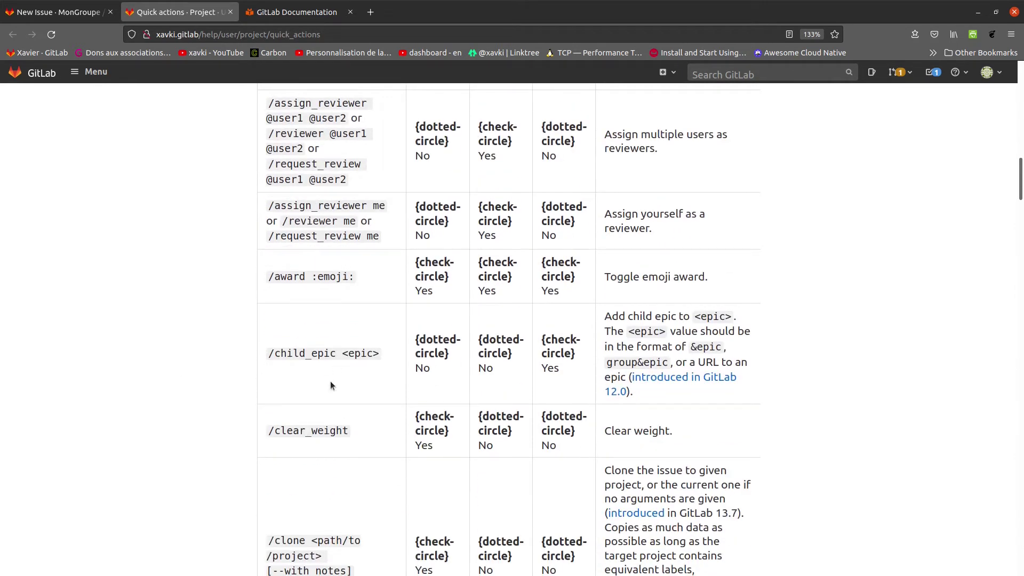
{"action": "scroll", "coordinate": [330, 385], "scroll_direction": "down", "scroll_amount": 12}
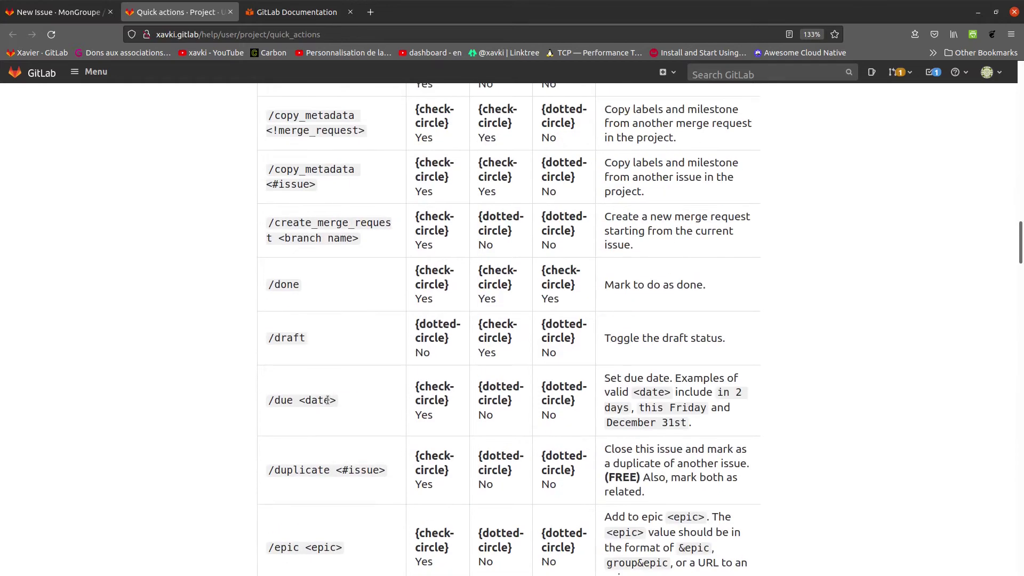
{"action": "scroll", "coordinate": [331, 359], "scroll_direction": "down", "scroll_amount": 3}
{"action": "scroll", "coordinate": [325, 419], "scroll_direction": "down", "scroll_amount": 13}
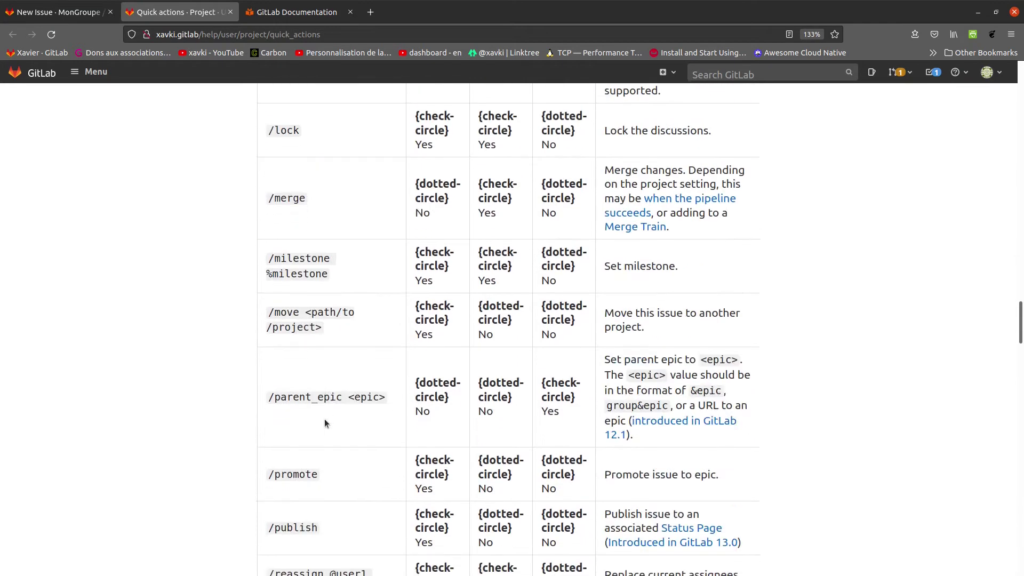
{"action": "scroll", "coordinate": [324, 418], "scroll_direction": "up", "scroll_amount": 6}
{"action": "scroll", "coordinate": [324, 418], "scroll_direction": "up", "scroll_amount": 10}
{"action": "scroll", "coordinate": [322, 420], "scroll_direction": "up", "scroll_amount": 20}
{"action": "scroll", "coordinate": [362, 389], "scroll_direction": "down", "scroll_amount": 6}
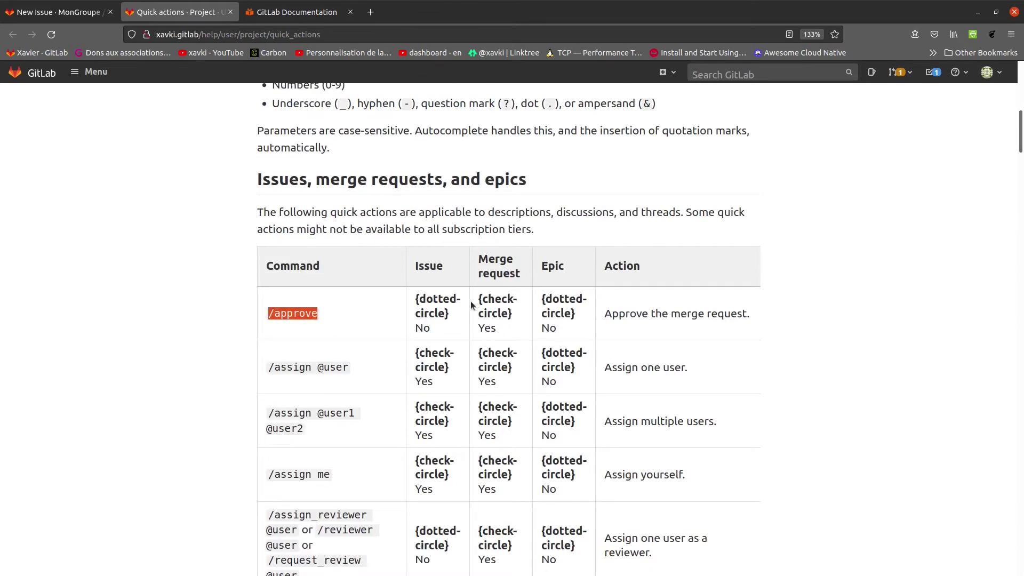
{"action": "scroll", "coordinate": [401, 410], "scroll_direction": "down", "scroll_amount": 20}
{"action": "scroll", "coordinate": [392, 421], "scroll_direction": "down", "scroll_amount": 15}
{"action": "scroll", "coordinate": [379, 428], "scroll_direction": "down", "scroll_amount": 3}
{"action": "scroll", "coordinate": [353, 425], "scroll_direction": "up", "scroll_amount": 20}
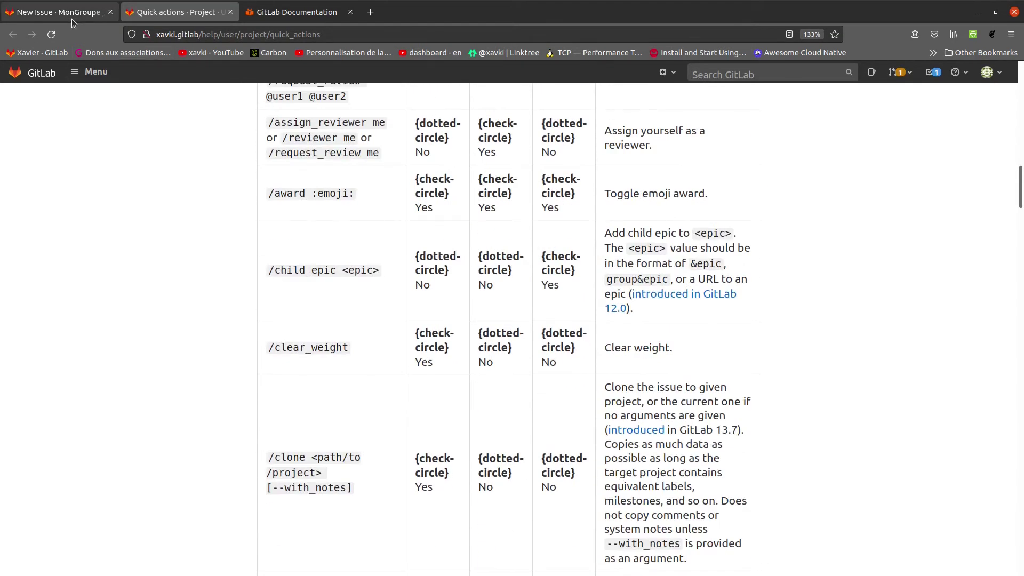
Step: Correct "onnecter" to "connecter" in the issue description and begin an @ mention on a separate line below
{"action": "left_click", "coordinate": [58, 12]}
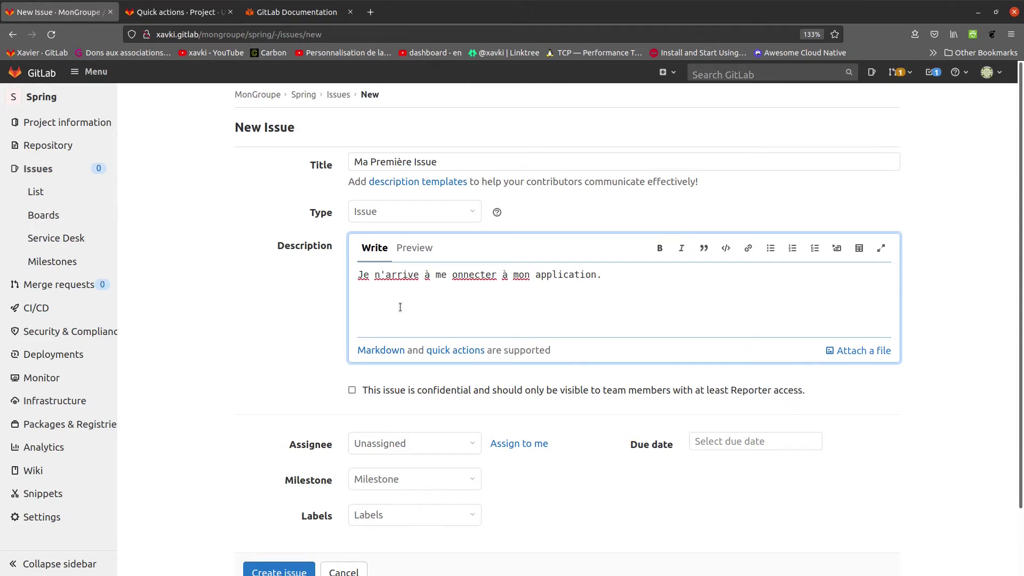
{"action": "left_click", "coordinate": [453, 274]}
{"action": "type", "text": "c"}
{"action": "left_click", "coordinate": [469, 308]}
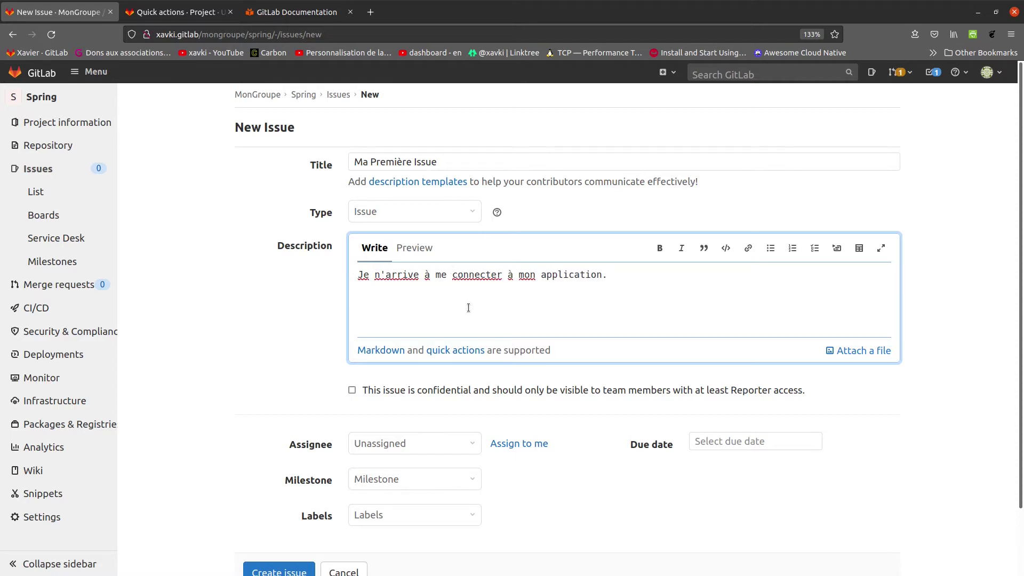
{"action": "type", "text": "@"}
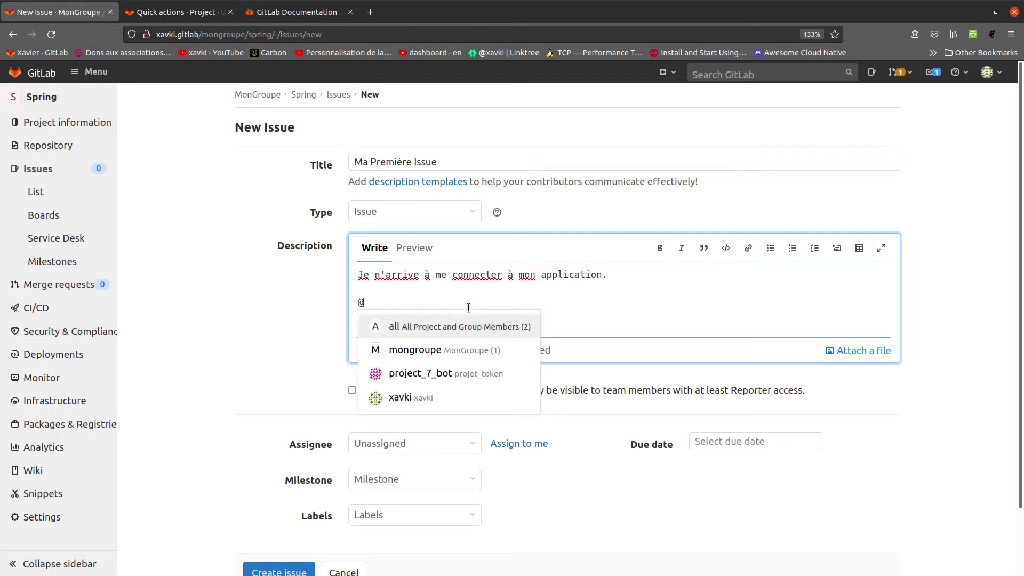
{"action": "key", "text": "Down"}
{"action": "key", "text": "Down"}
{"action": "key", "text": "Down"}
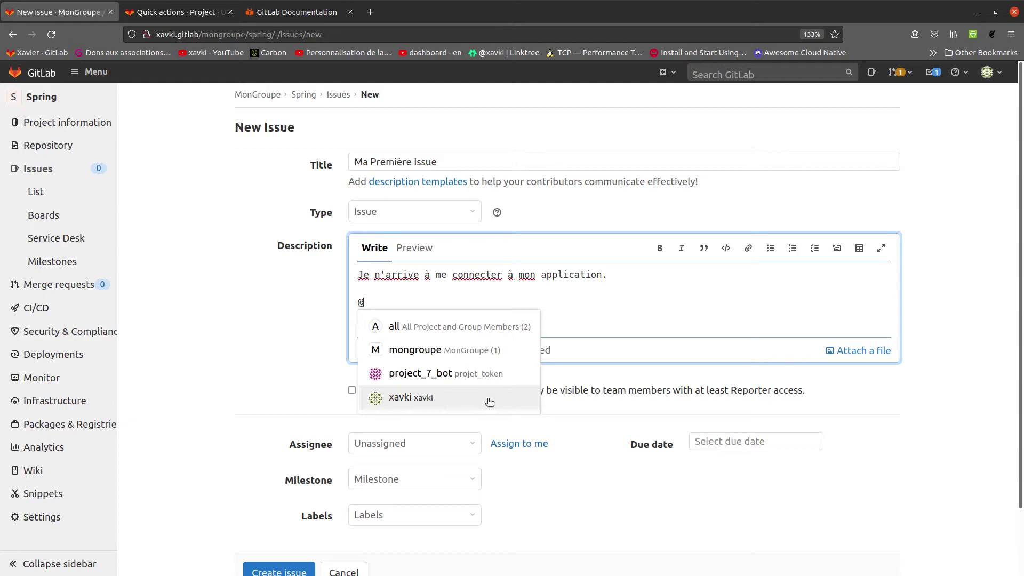
Step: Try mentioning the mongroupe group in the description and erase its name after the @ sign
{"action": "left_click", "coordinate": [486, 352]}
{"action": "key", "text": "BackSpace"}
{"action": "key", "text": "BackSpace"}
{"action": "key", "text": "BackSpace"}
{"action": "key", "text": "BackSpace"}
{"action": "key", "text": "BackSpace"}
{"action": "key", "text": "BackSpace"}
{"action": "key", "text": "BackSpace"}
{"action": "key", "text": "BackSpace"}
{"action": "key", "text": "BackSpace"}
Step: Complete the @ mention in the description with your own user account
{"action": "left_click", "coordinate": [453, 399]}
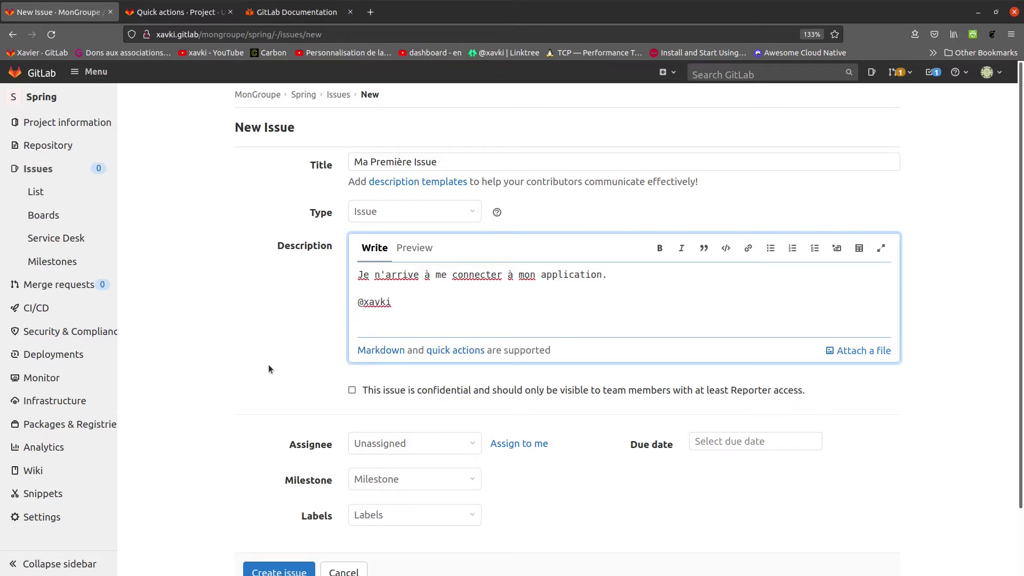
{"action": "scroll", "coordinate": [257, 371], "scroll_direction": "down", "scroll_amount": 2}
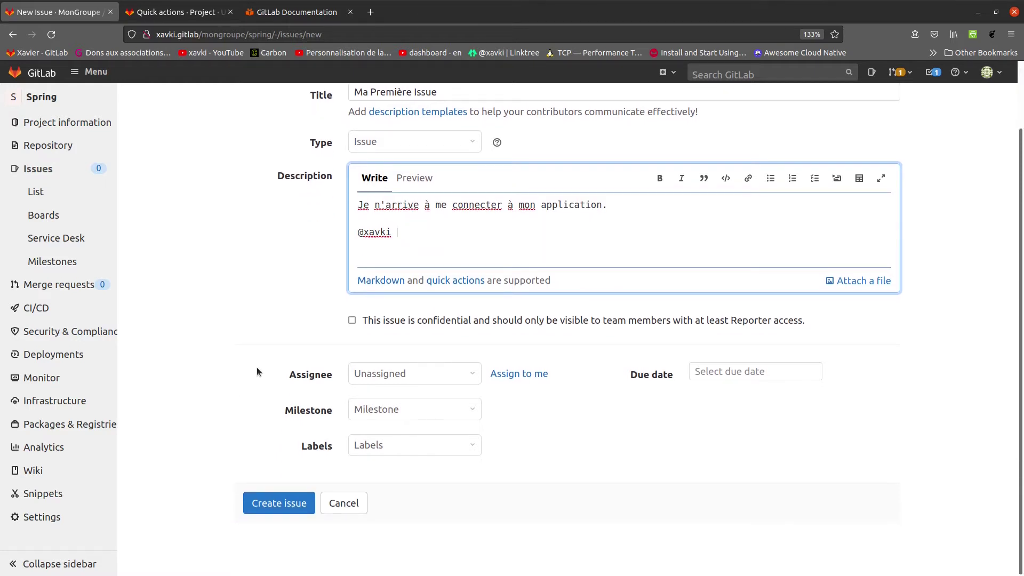
Step: Continue the mention line with "on avait déjà eu ce problème en production..." and make the word "production" bold
{"action": "scroll", "coordinate": [257, 372], "scroll_direction": "up", "scroll_amount": 2}
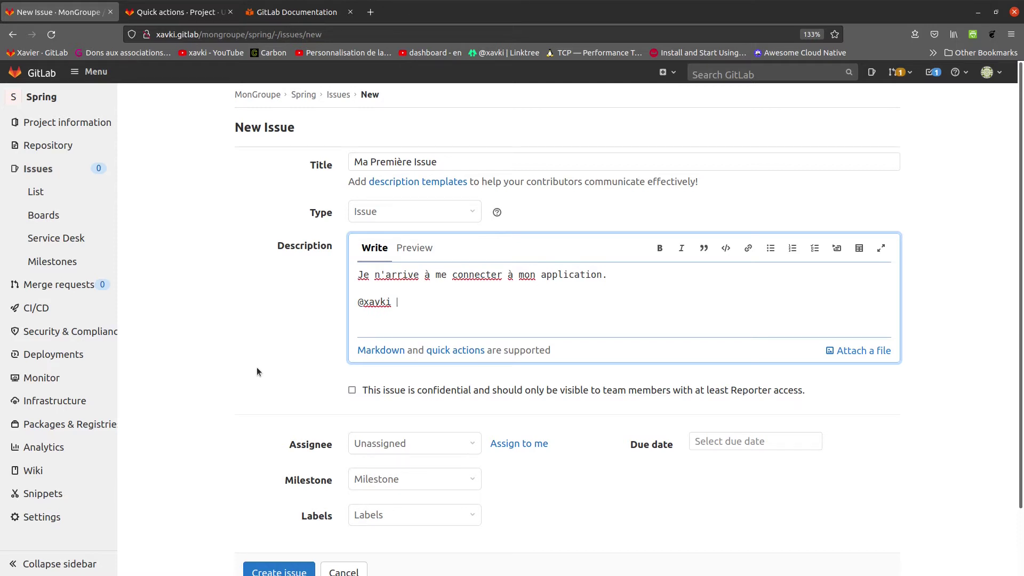
{"action": "type", "text": "on avait déjà eu ce problème en production..."}
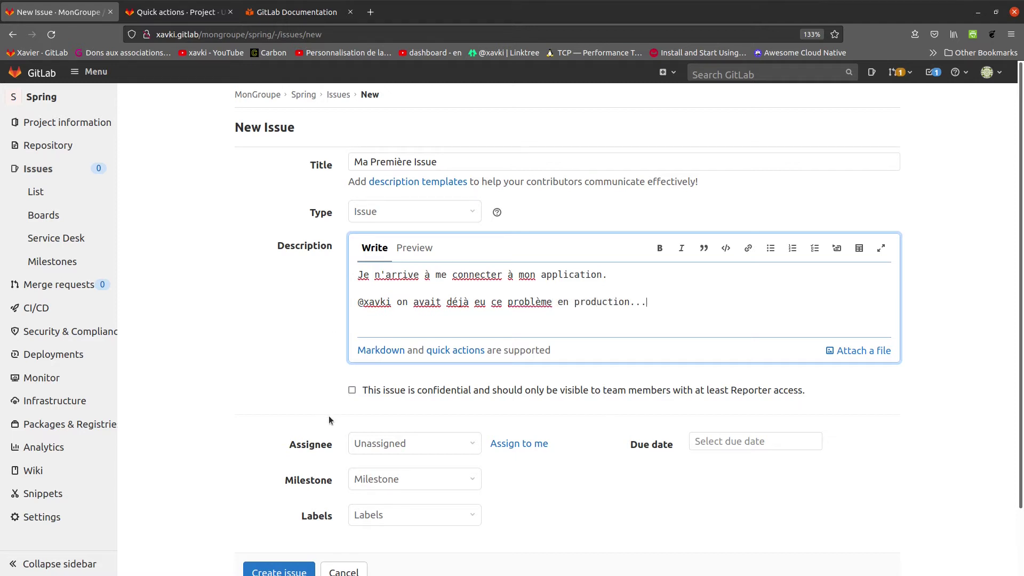
{"action": "scroll", "coordinate": [329, 415], "scroll_direction": "down", "scroll_amount": 2}
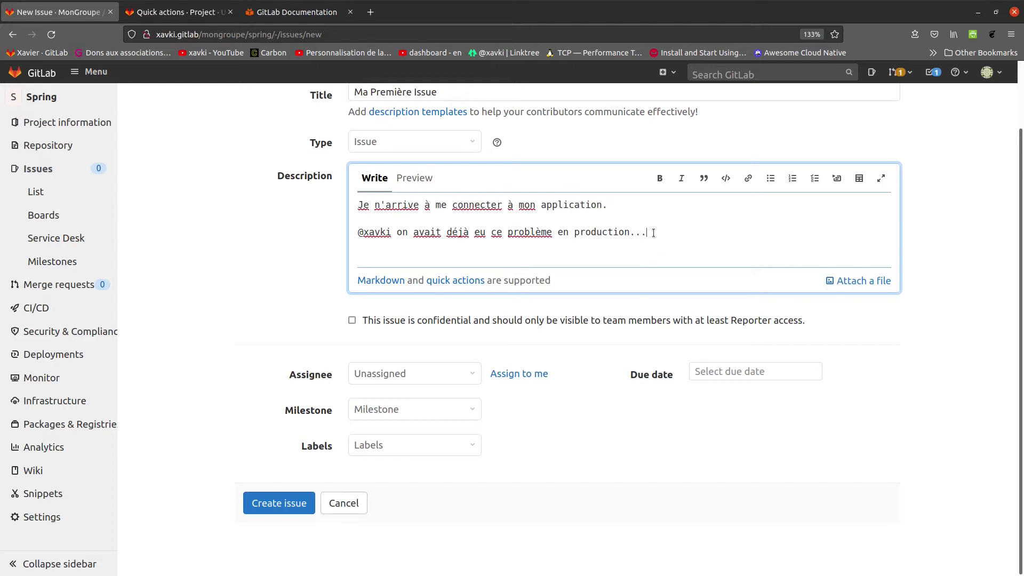
{"action": "key", "text": "Return"}
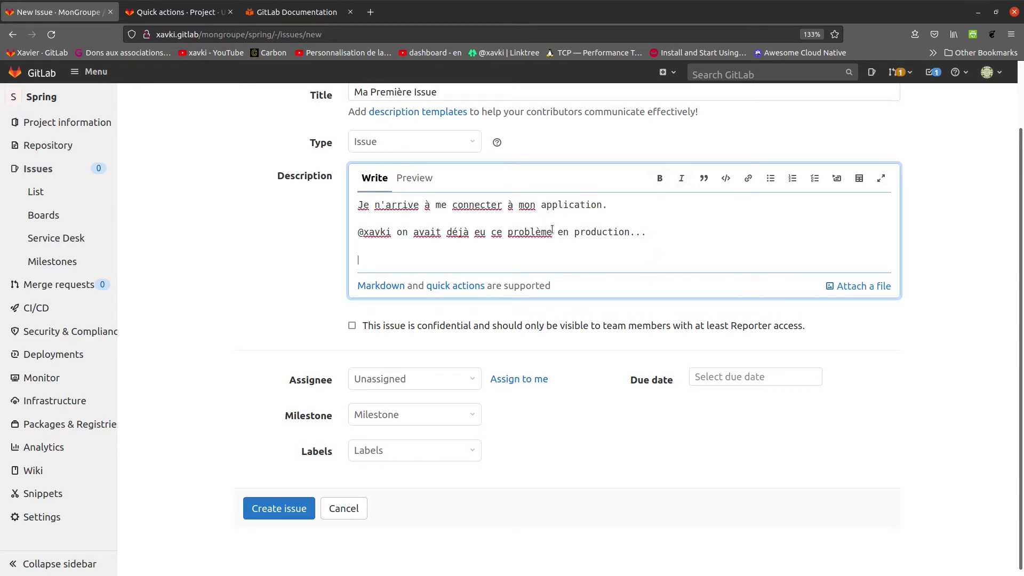
{"action": "double_click", "coordinate": [620, 228]}
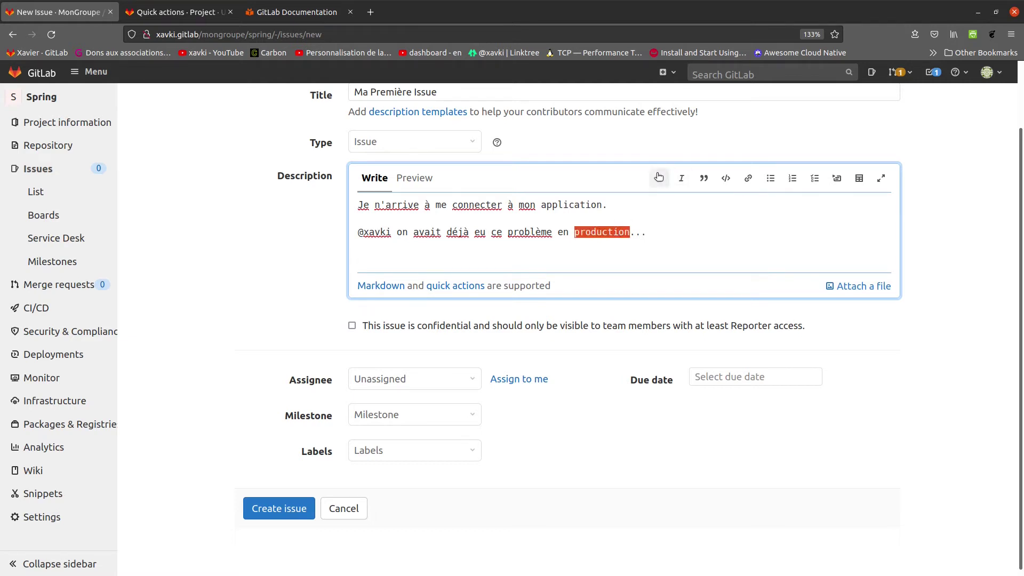
{"action": "left_click", "coordinate": [660, 178]}
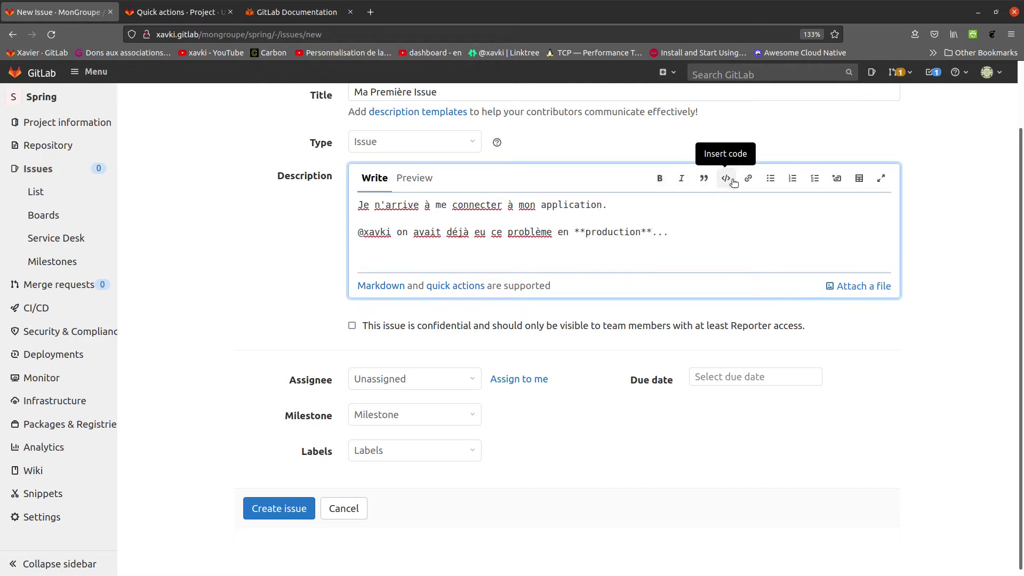
Step: Add the inline code "echo Hello" on its own line at the end of the description and preview it
{"action": "left_click", "coordinate": [487, 260]}
{"action": "left_click", "coordinate": [726, 178]}
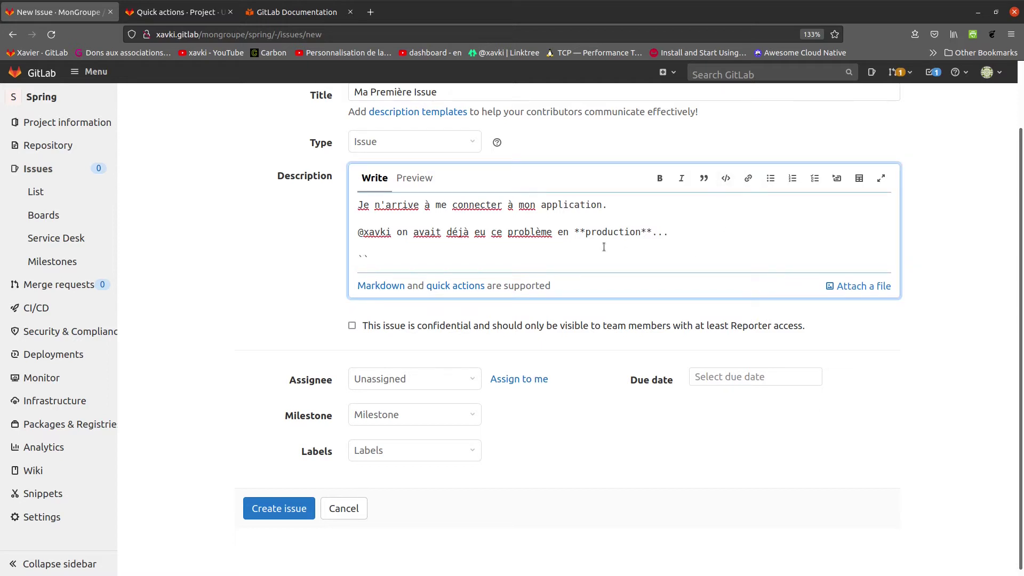
{"action": "type", "text": "echo Hello"}
{"action": "left_click", "coordinate": [414, 178]}
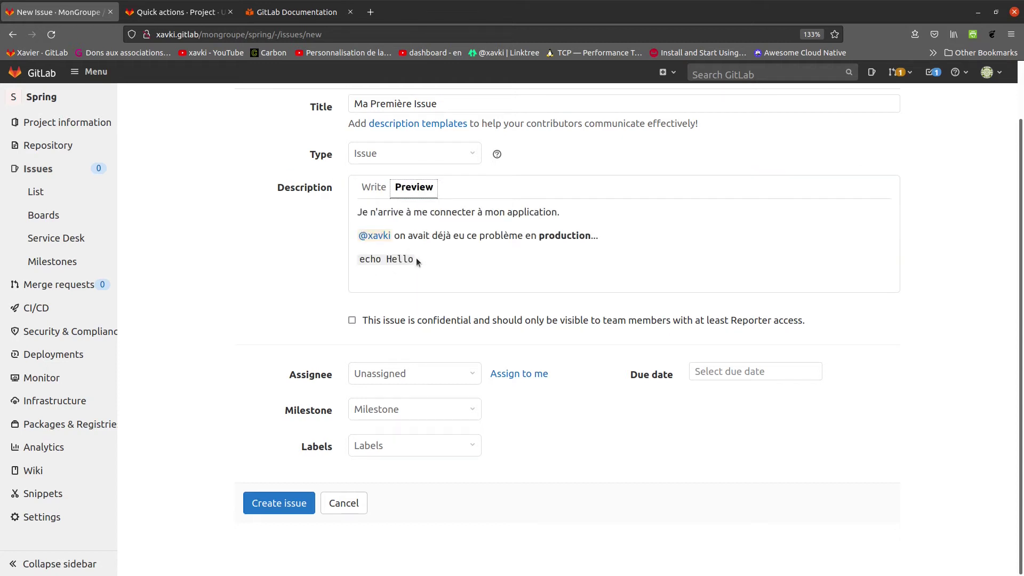
Step: Enclose Hello in double quotes within the inline code and preview the description
{"action": "left_click", "coordinate": [377, 195]}
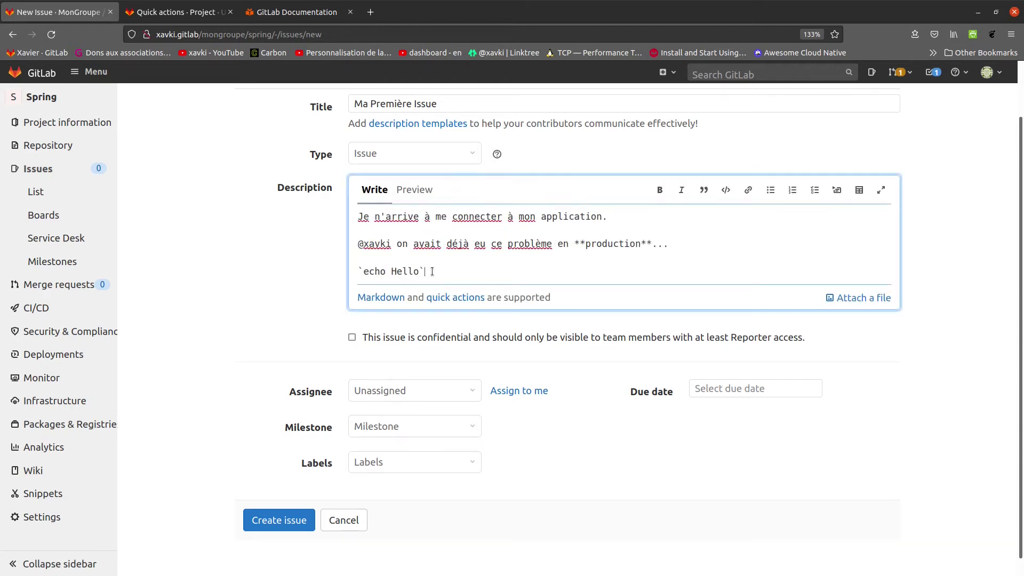
{"action": "left_click", "coordinate": [392, 273]}
{"action": "type", "text": "\""}
{"action": "type", "text": "\"`"}
{"action": "left_click", "coordinate": [414, 190]}
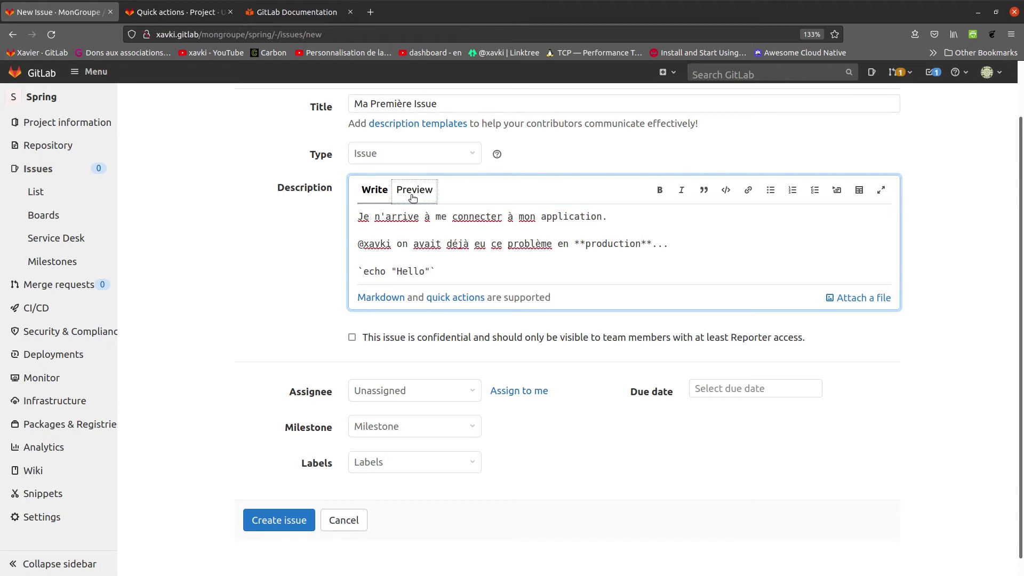
Step: Insert a collapsible section above the echo code line and set its summary to "Script en erreur"
{"action": "left_click", "coordinate": [374, 187]}
{"action": "key", "text": "Return"}
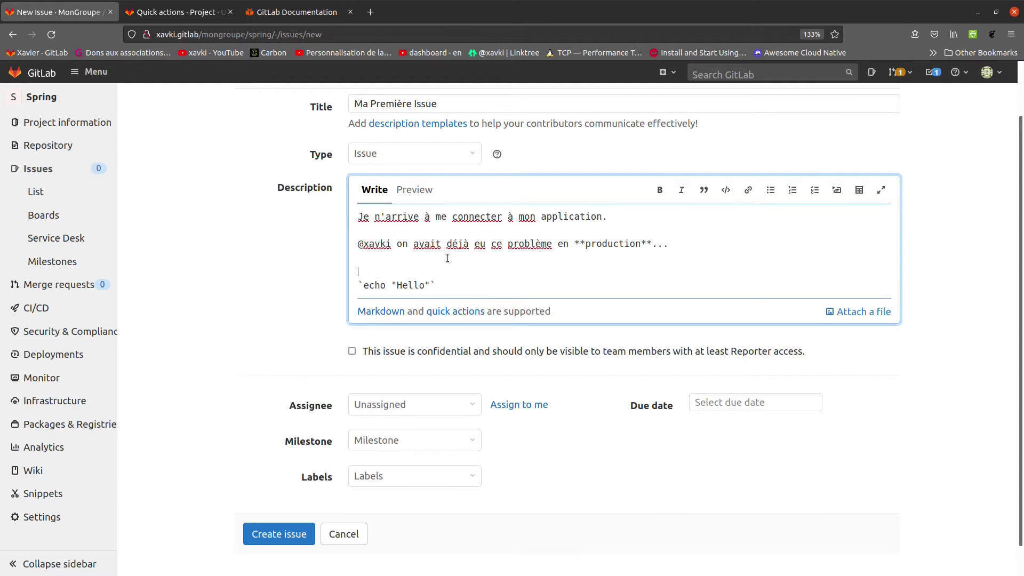
{"action": "key", "text": "Return"}
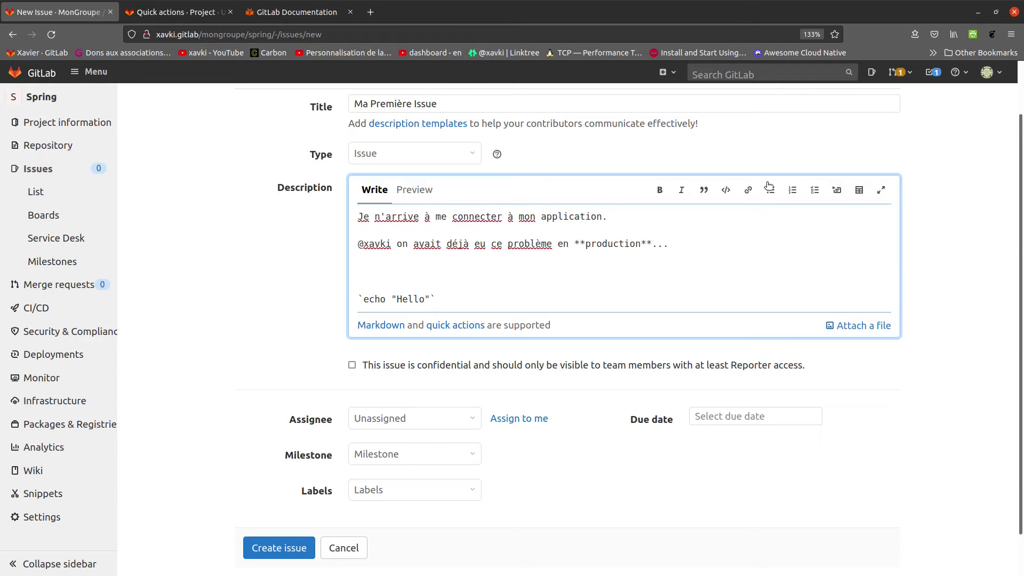
{"action": "left_click", "coordinate": [841, 194]}
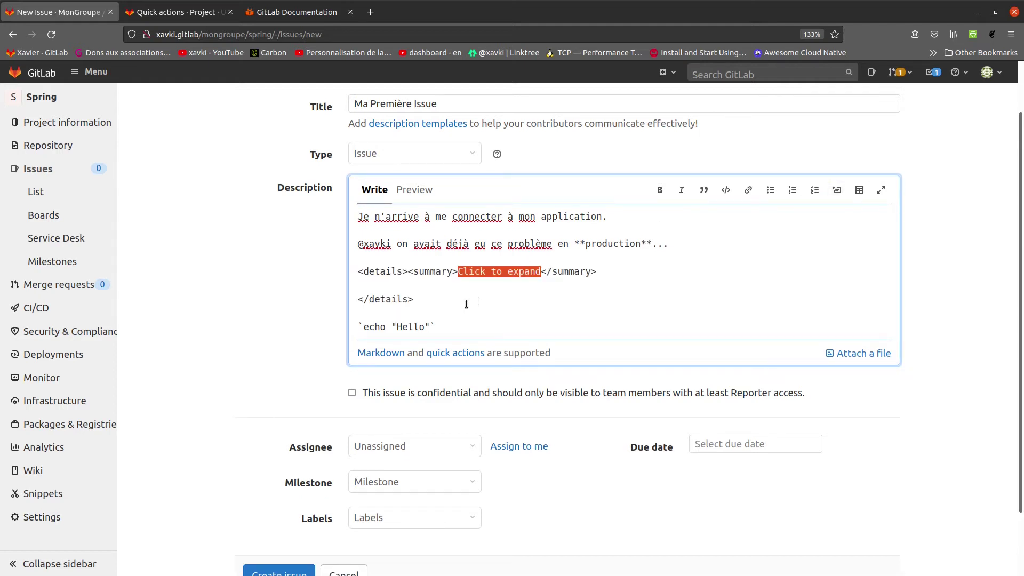
{"action": "left_click", "coordinate": [544, 271]}
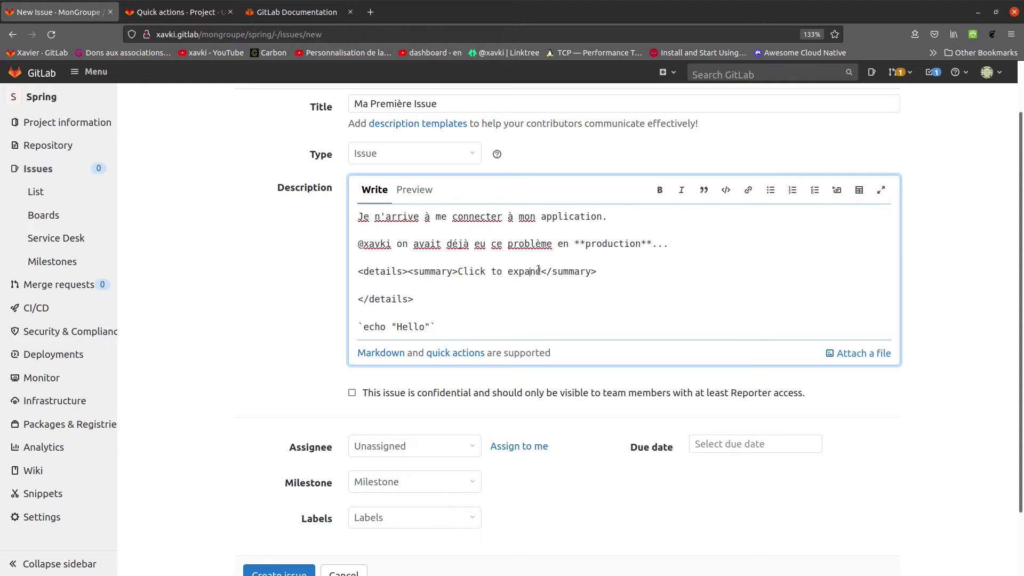
{"action": "left_click_drag", "start_coordinate": [538, 269], "coordinate": [460, 265]}
{"action": "type", "text": "Script"}
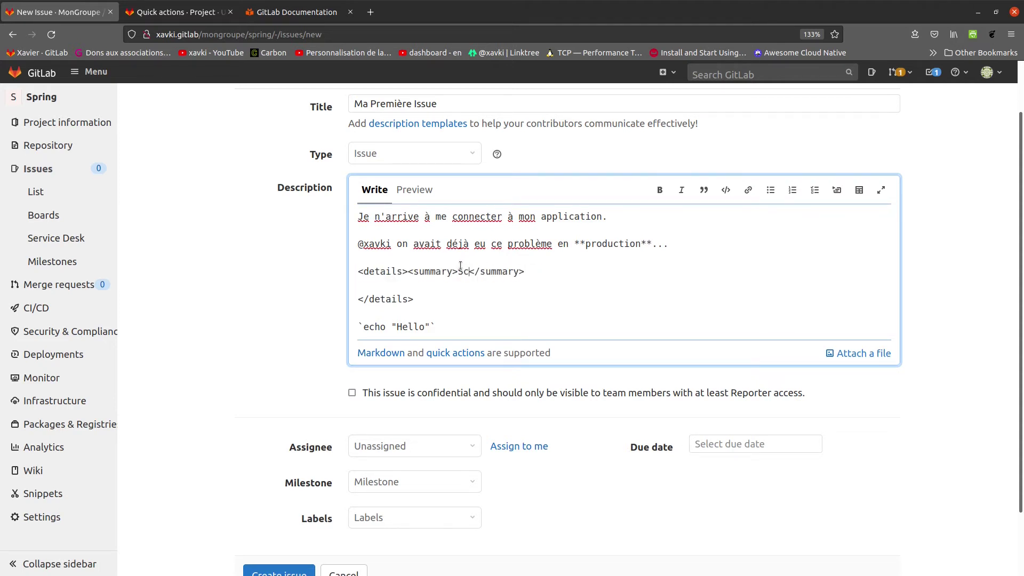
{"action": "key", "text": "BackSpace"}
{"action": "type", "text": "en erreur"}
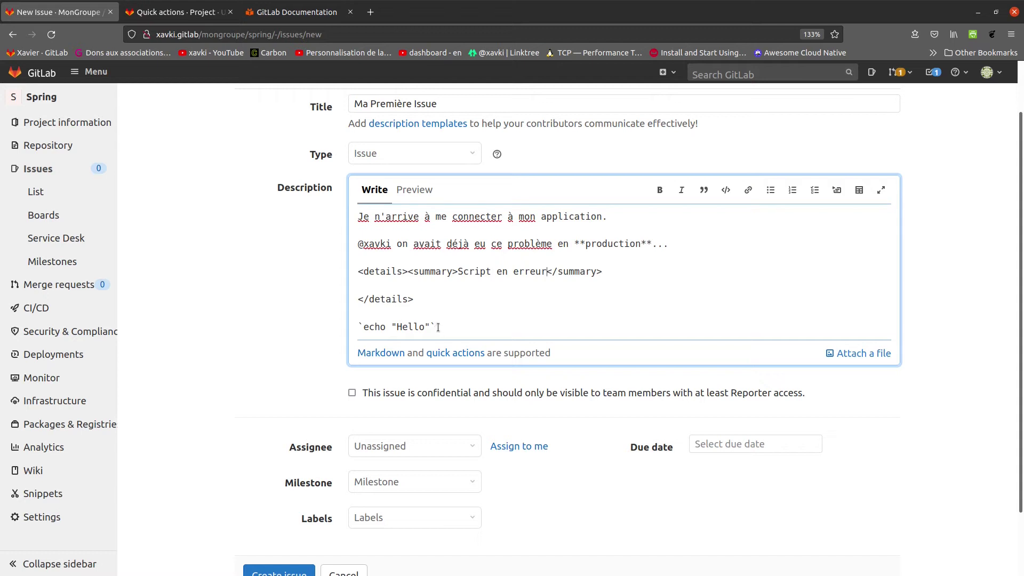
Step: Move the echo "Hello" code line inside the collapsible section and check it in the preview
{"action": "left_click_drag", "start_coordinate": [438, 327], "coordinate": [341, 327]}
{"action": "key", "text": "ctrl+c"}
{"action": "key", "text": "BackSpace"}
{"action": "left_click", "coordinate": [396, 289]}
{"action": "key", "text": "ctrl+v"}
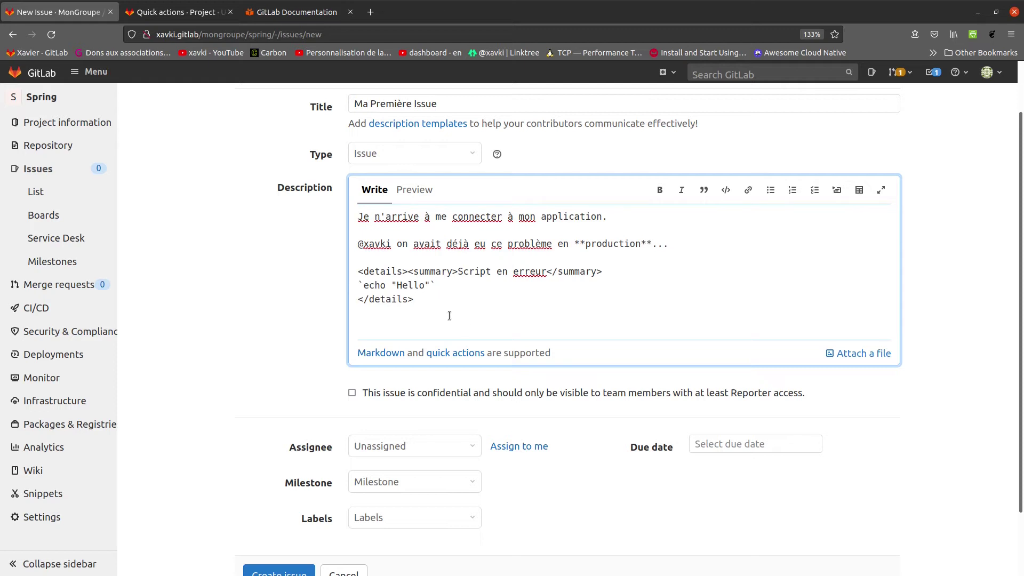
{"action": "left_click", "coordinate": [414, 190]}
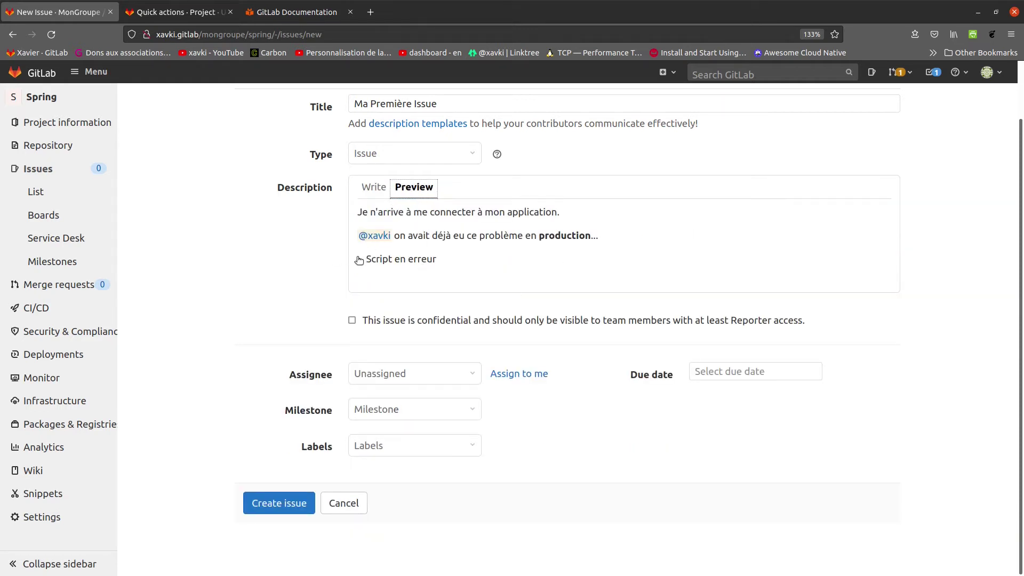
{"action": "left_click", "coordinate": [360, 259]}
Step: Replace the backticks around echo "Hello" with <code> and </code> tags, and check the collapsible section in the preview
{"action": "left_click", "coordinate": [374, 188]}
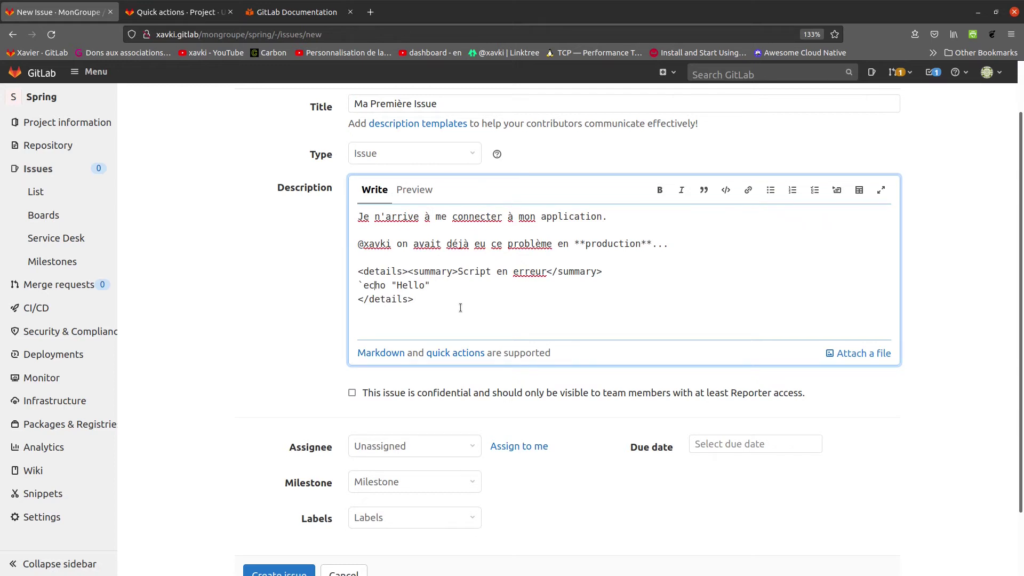
{"action": "key", "text": "BackSpace"}
{"action": "type", "text": "<code>"}
{"action": "key", "text": "End"}
{"action": "type", "text": "<"}
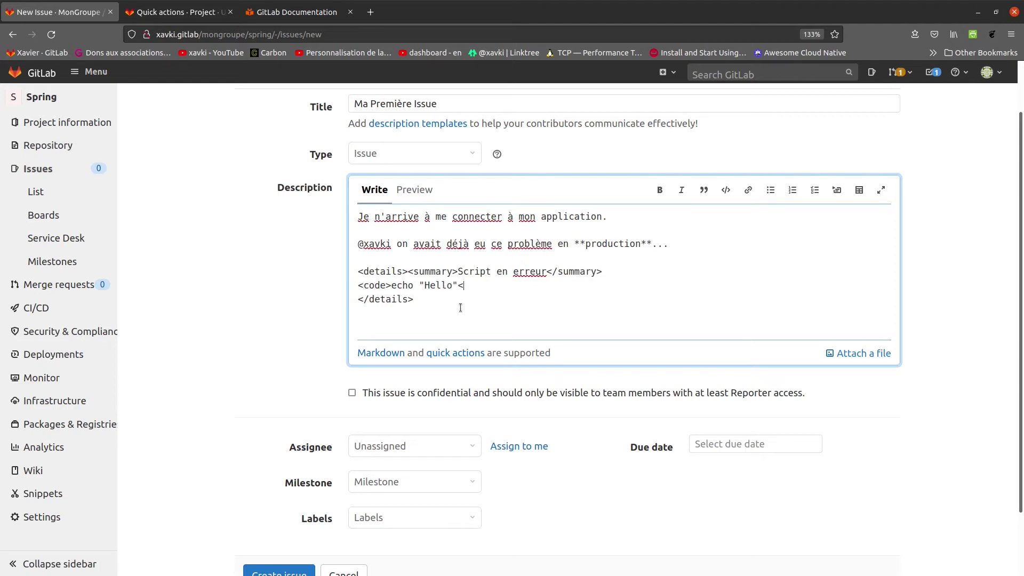
{"action": "type", "text": "/code>"}
{"action": "left_click", "coordinate": [415, 189]}
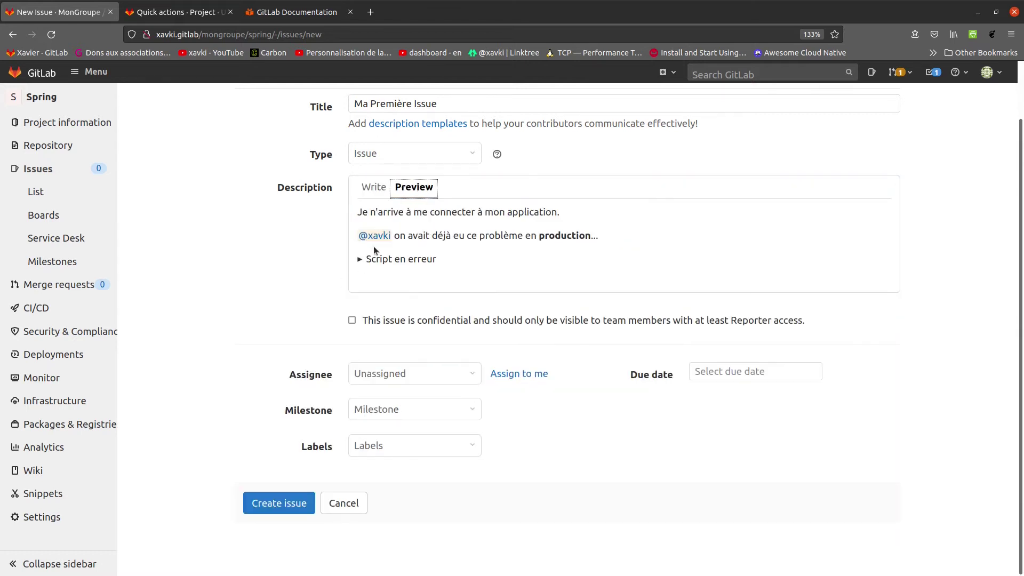
{"action": "left_click", "coordinate": [362, 261]}
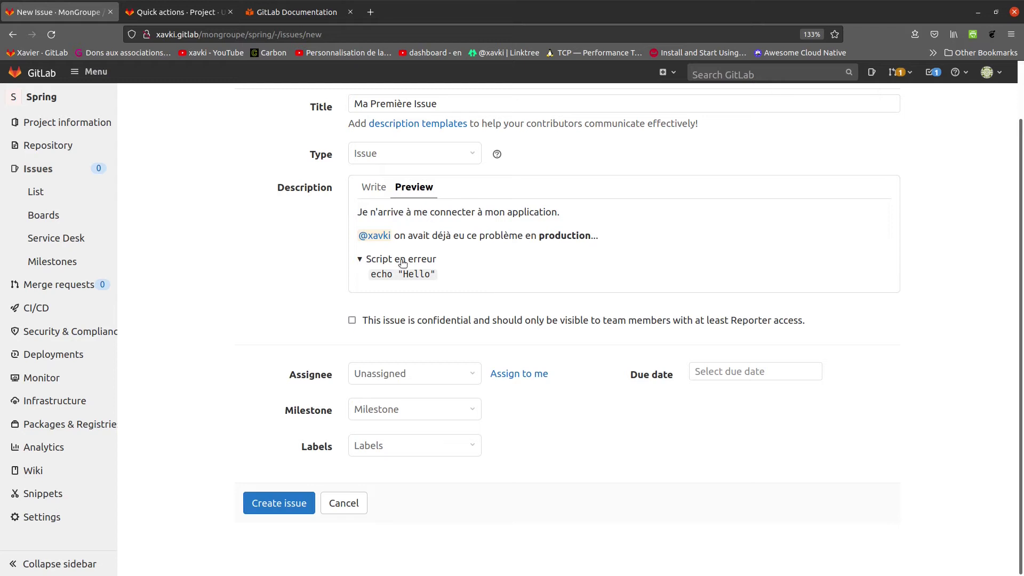
{"action": "left_click", "coordinate": [362, 260]}
Step: Add a checklist item "check en preproduction" below the collapsible section in the description
{"action": "left_click", "coordinate": [369, 188]}
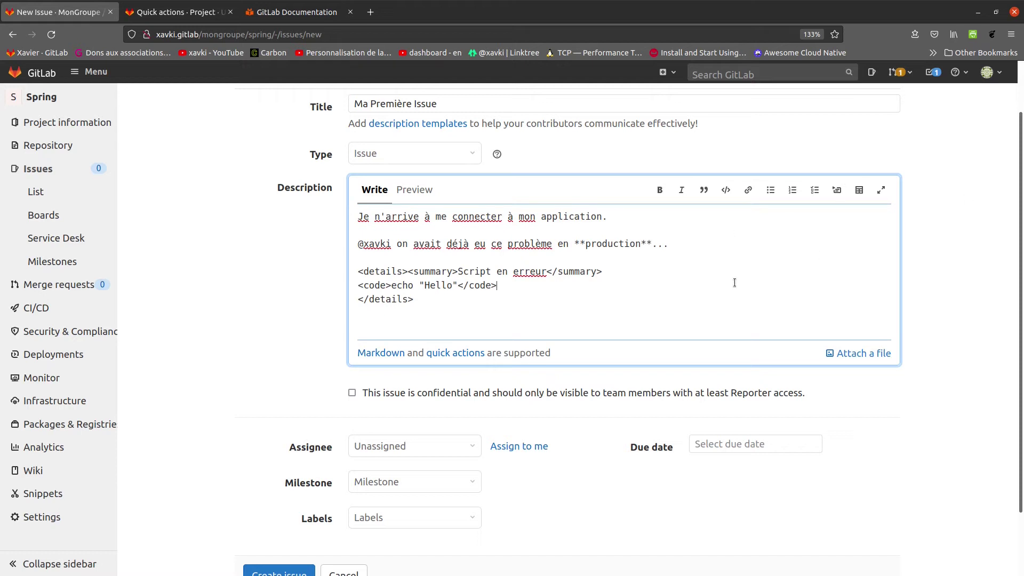
{"action": "left_click", "coordinate": [626, 219]}
{"action": "key", "text": "Return"}
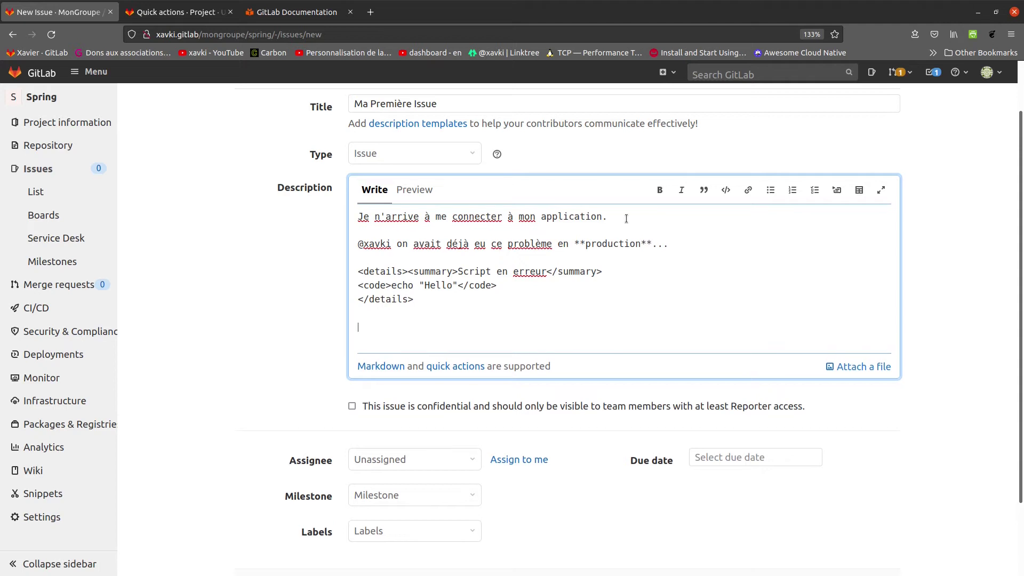
{"action": "left_click", "coordinate": [815, 192]}
{"action": "type", "text": "check en preproduction"}
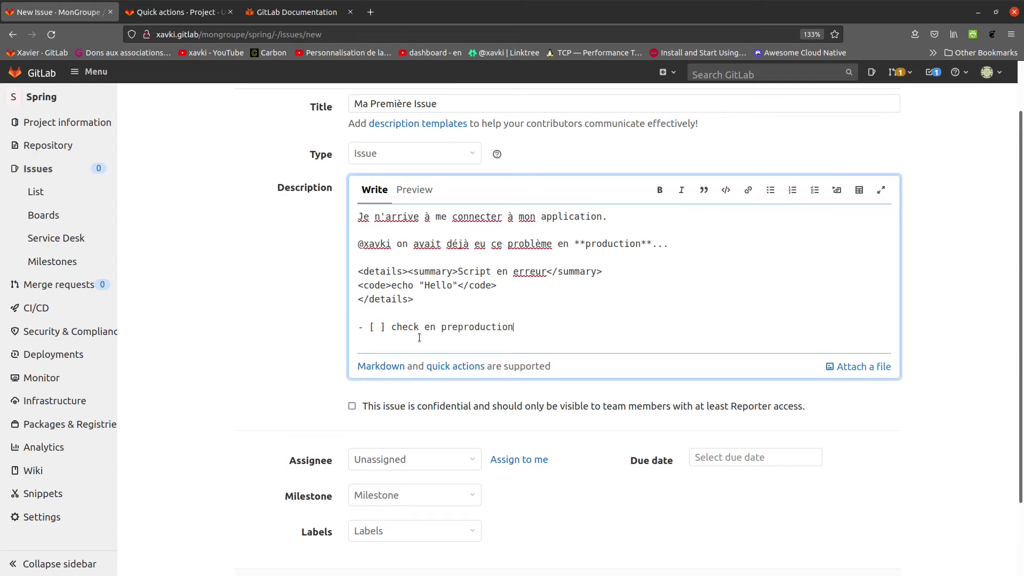
Step: Add a second, unchecked item "check en production", mark the preproduction item as done with x, and preview the checklist
{"action": "key", "text": "Return"}
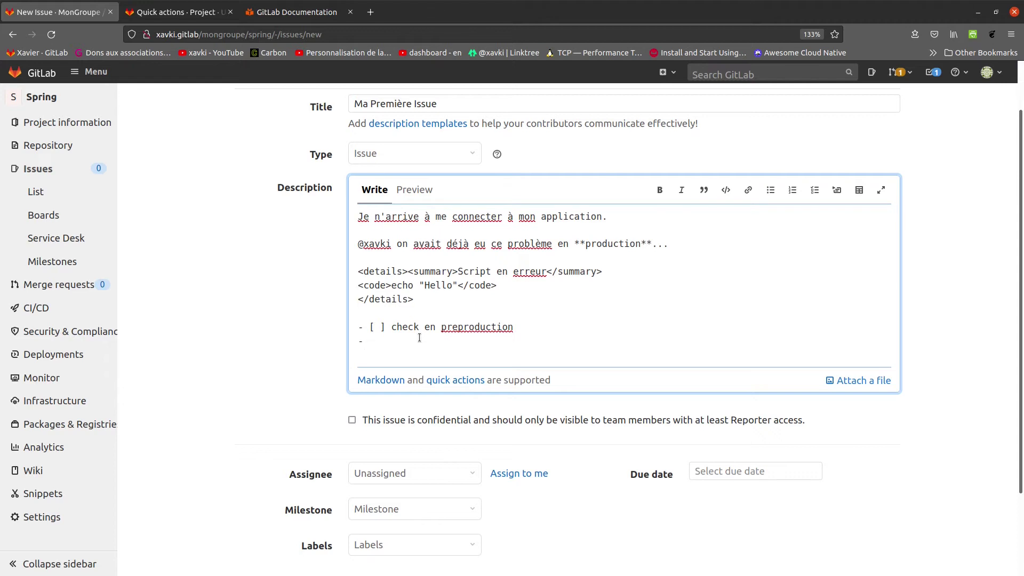
{"action": "type", "text": "[ ]"}
{"action": "key", "text": "BackSpace"}
{"action": "type", "text": "x"}
{"action": "type", "text": "production"}
{"action": "type", "text": "check eb"}
{"action": "key", "text": "BackSpace"}
{"action": "key", "text": "BackSpace"}
{"action": "type", "text": "n"}
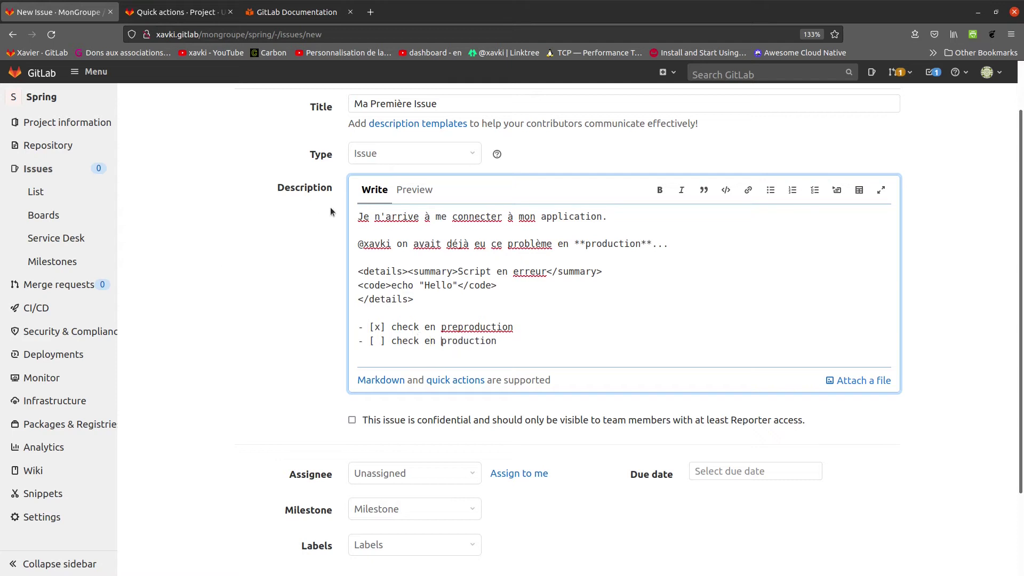
{"action": "left_click", "coordinate": [414, 189]}
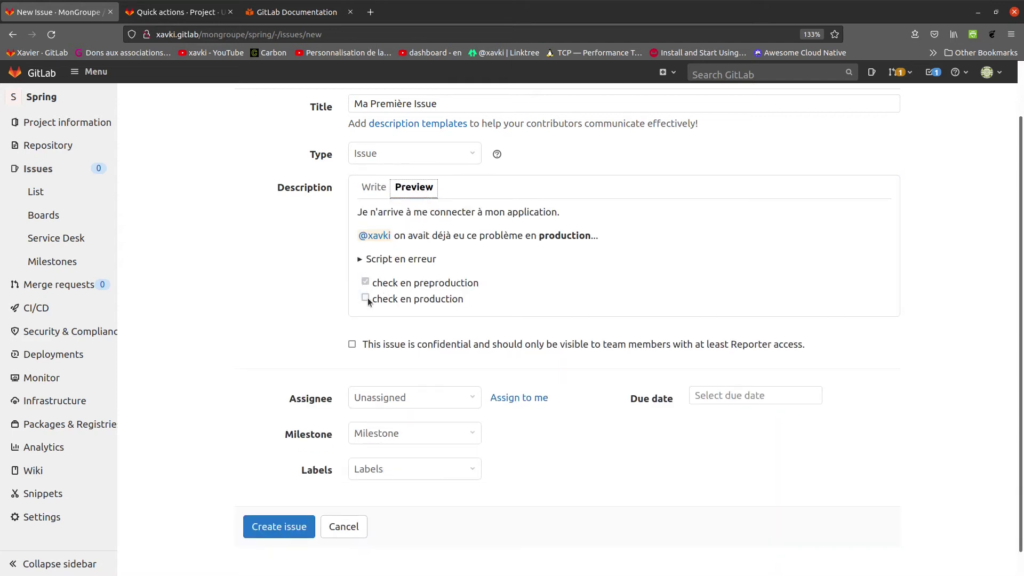
Step: Return to editing the description and start a # reference below the checklist, separated by a blank line
{"action": "left_click", "coordinate": [373, 187]}
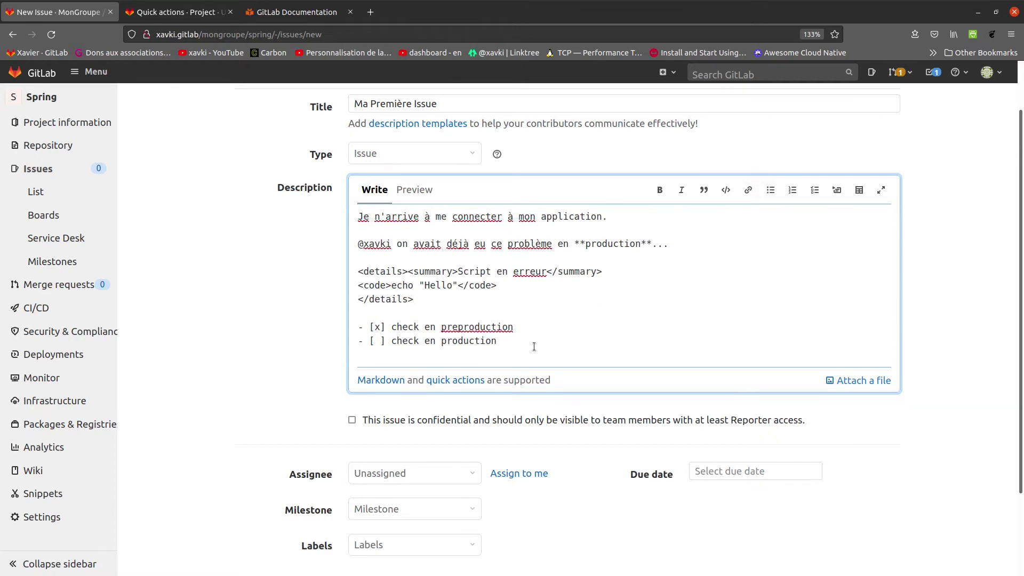
{"action": "key", "text": "Return"}
{"action": "key", "text": "Return"}
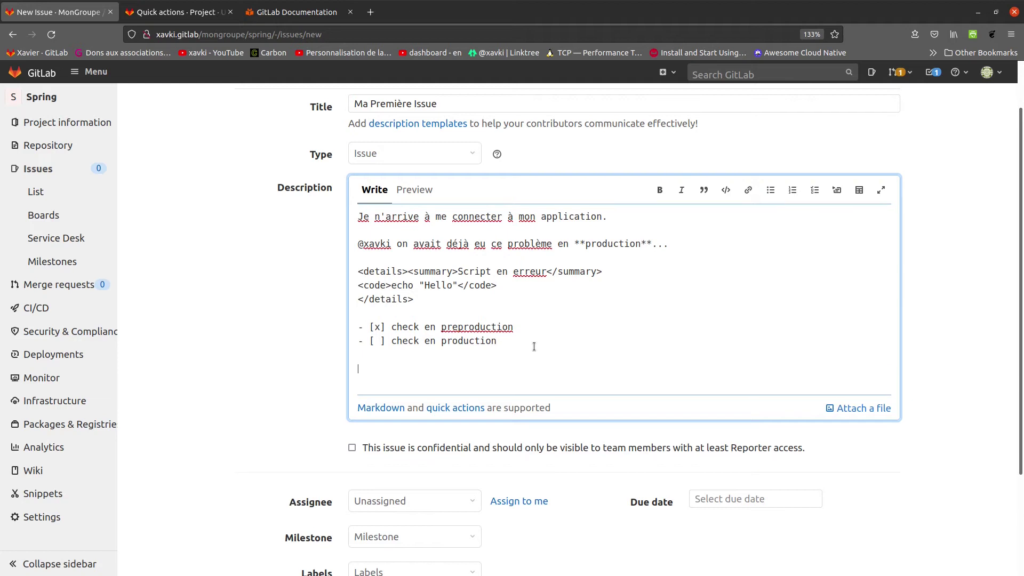
{"action": "type", "text": "#"}
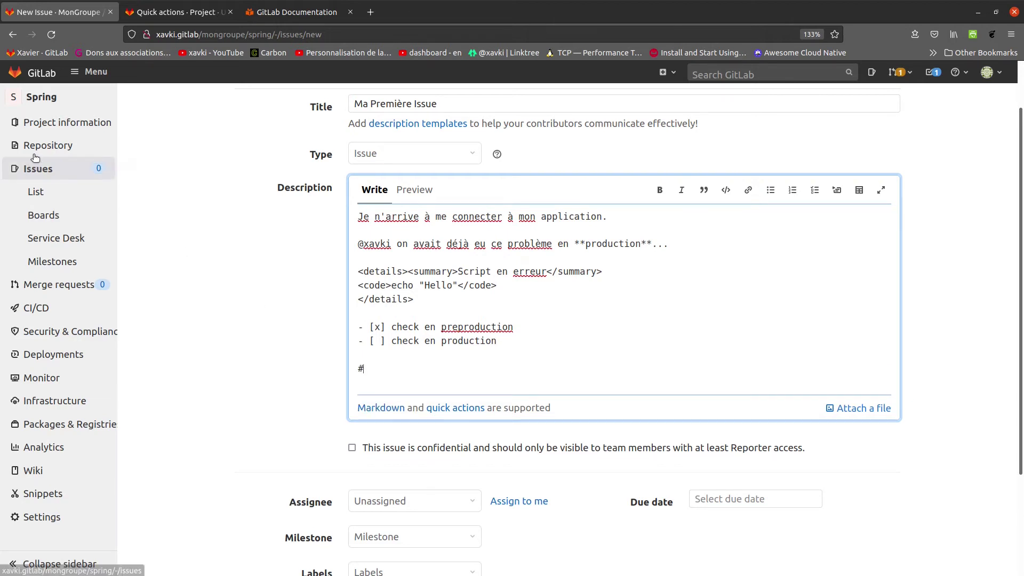
Step: Open the Spring project's repository in a separate browser tab and copy the latest commit's SHA
{"action": "right_click", "coordinate": [55, 155]}
{"action": "left_click", "coordinate": [86, 161]}
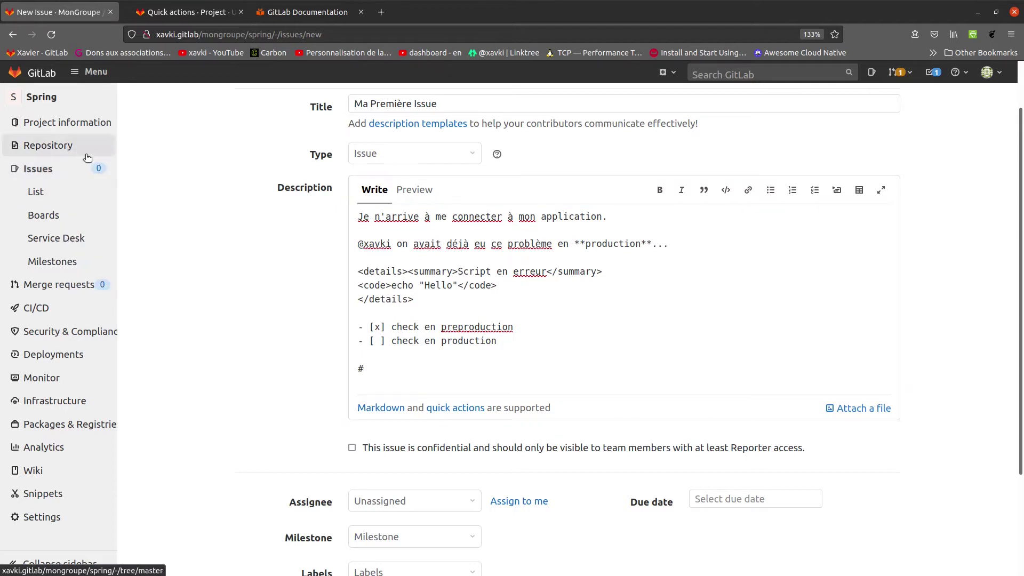
{"action": "right_click", "coordinate": [96, 155]}
{"action": "key", "text": "Escape"}
{"action": "left_click", "coordinate": [156, 13]}
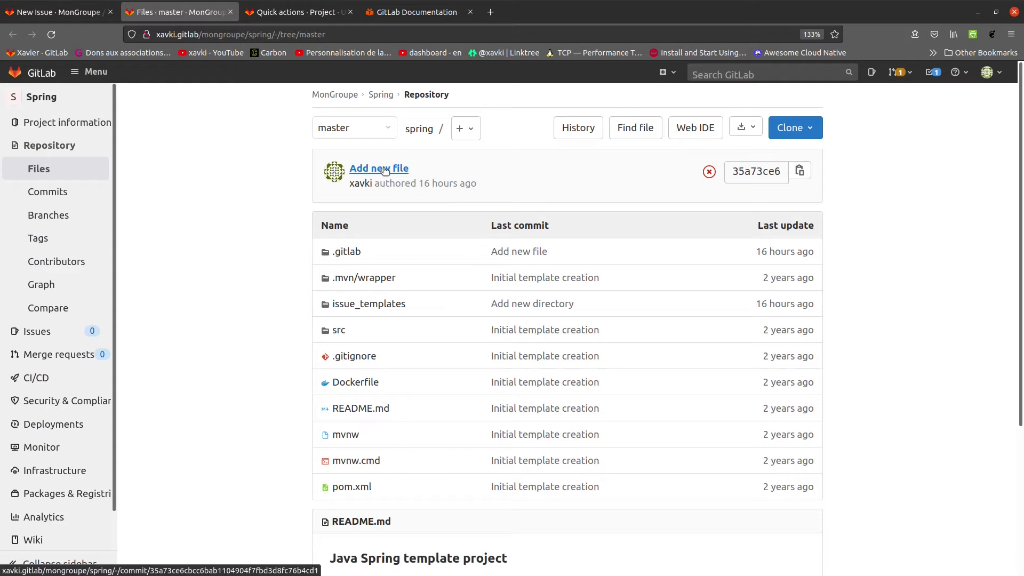
{"action": "left_click", "coordinate": [801, 172]}
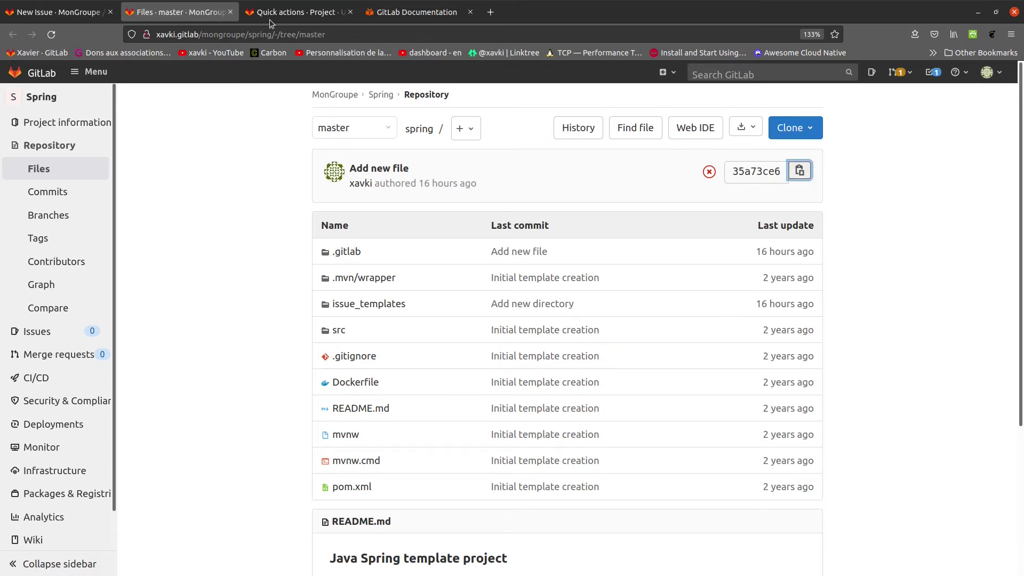
Step: Return to the new issue form and paste the copied commit SHA after the # in the description
{"action": "left_click", "coordinate": [109, 9]}
{"action": "left_click", "coordinate": [387, 368]}
{"action": "key", "text": "ctrl+v"}
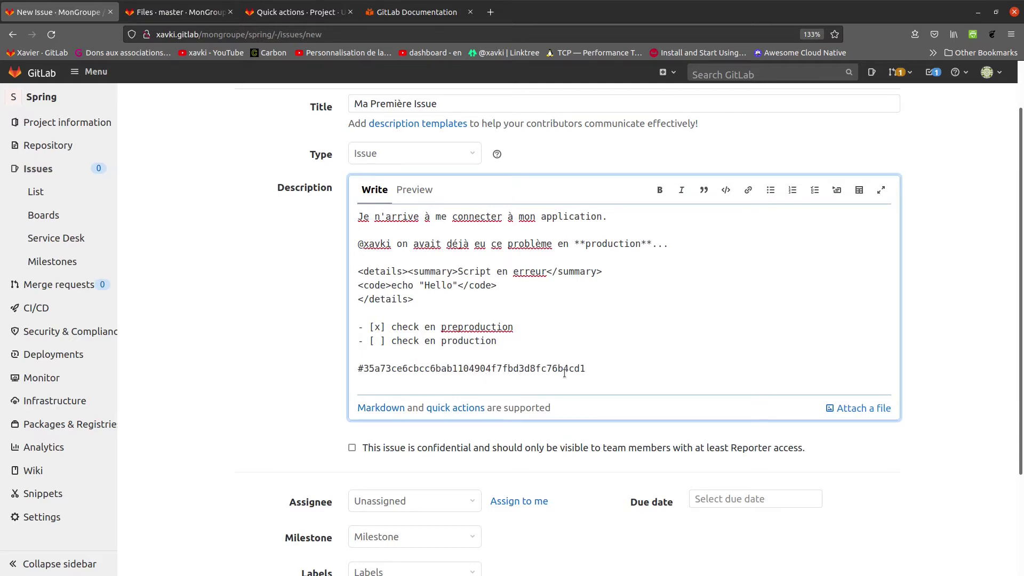
Step: Preview the description, follow its commit reference to the commit page, and return to the new issue form
{"action": "key", "text": "Return"}
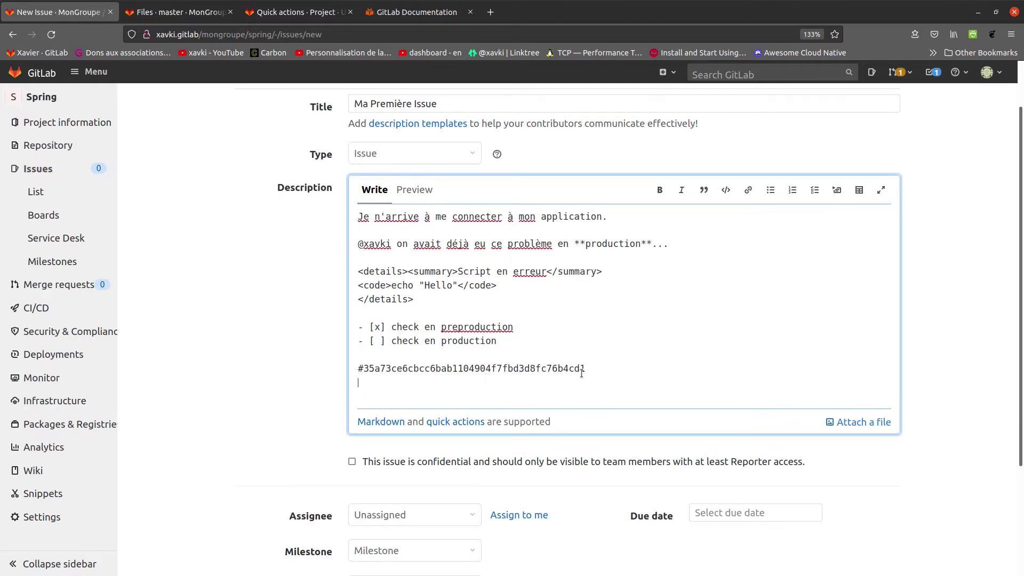
{"action": "left_click", "coordinate": [405, 190]}
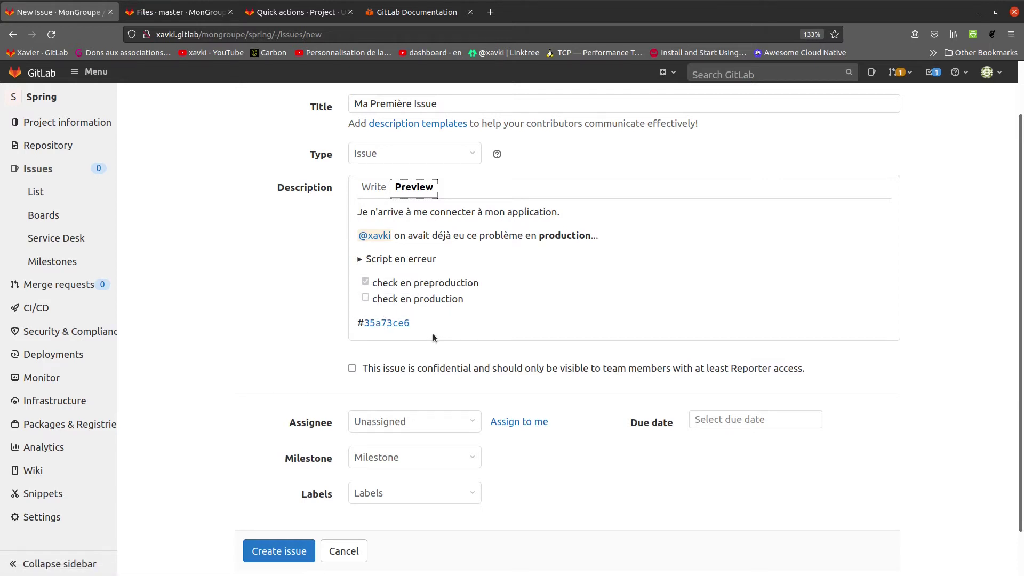
{"action": "left_click", "coordinate": [398, 323]}
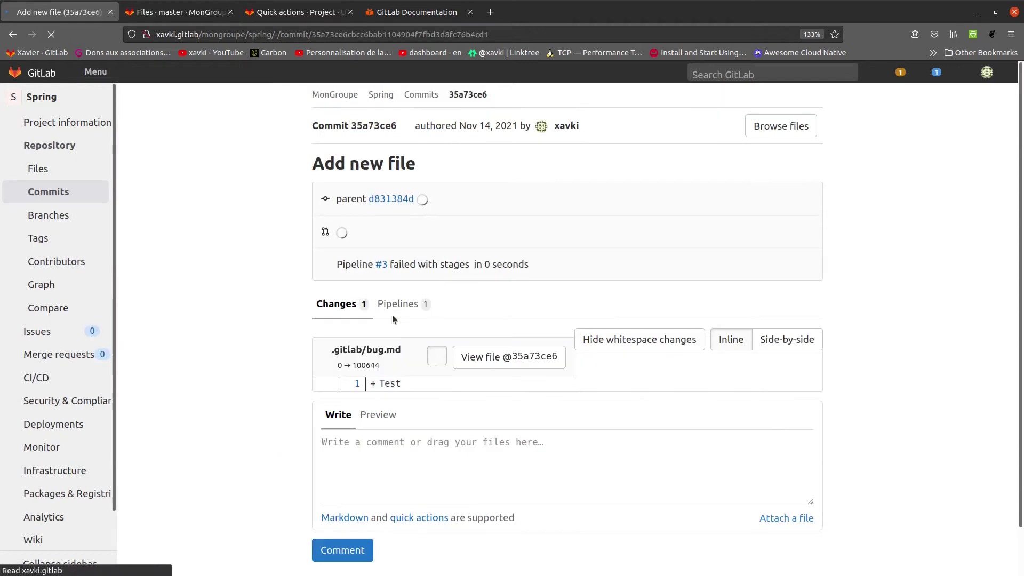
{"action": "left_click", "coordinate": [13, 35]}
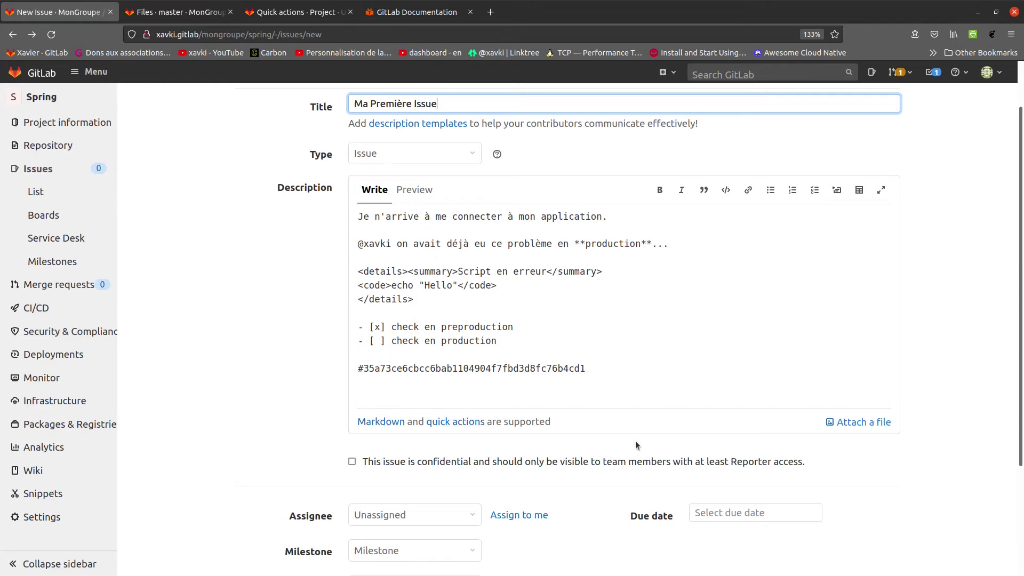
Step: View the description editor in full screen and return it to its normal size
{"action": "scroll", "coordinate": [486, 434], "scroll_direction": "down", "scroll_amount": 3}
{"action": "scroll", "coordinate": [485, 434], "scroll_direction": "up", "scroll_amount": 4}
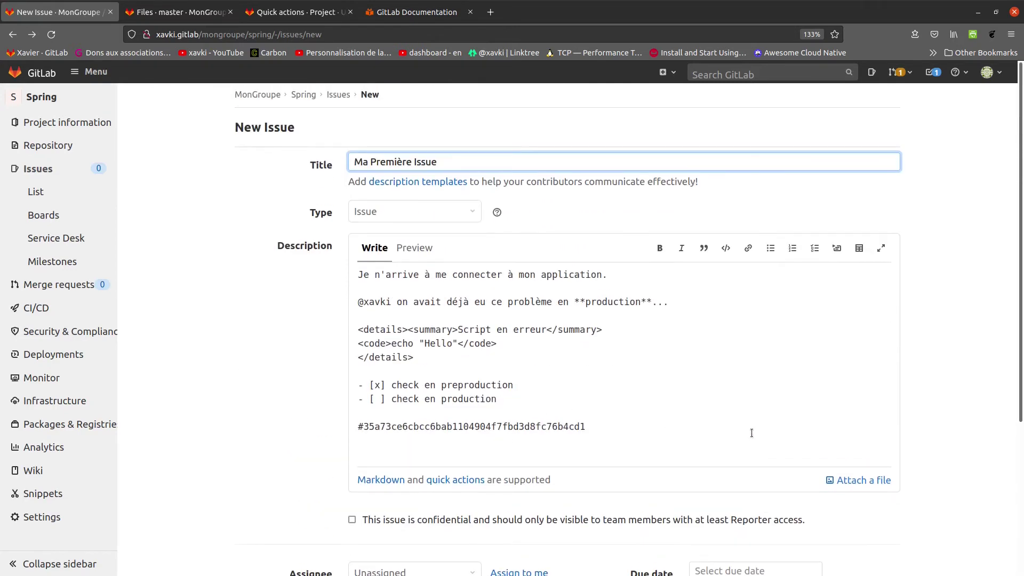
{"action": "left_click", "coordinate": [880, 248]}
{"action": "left_click", "coordinate": [1005, 89]}
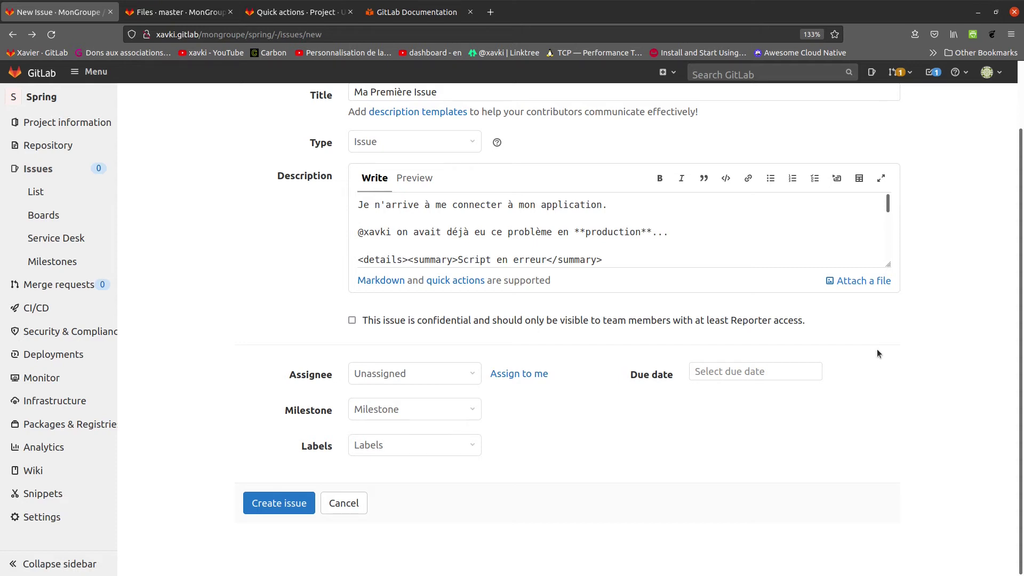
Step: Insert a Markdown table below the commit reference at the end of the description
{"action": "scroll", "coordinate": [670, 219], "scroll_direction": "down", "scroll_amount": 5}
{"action": "left_click", "coordinate": [643, 239]}
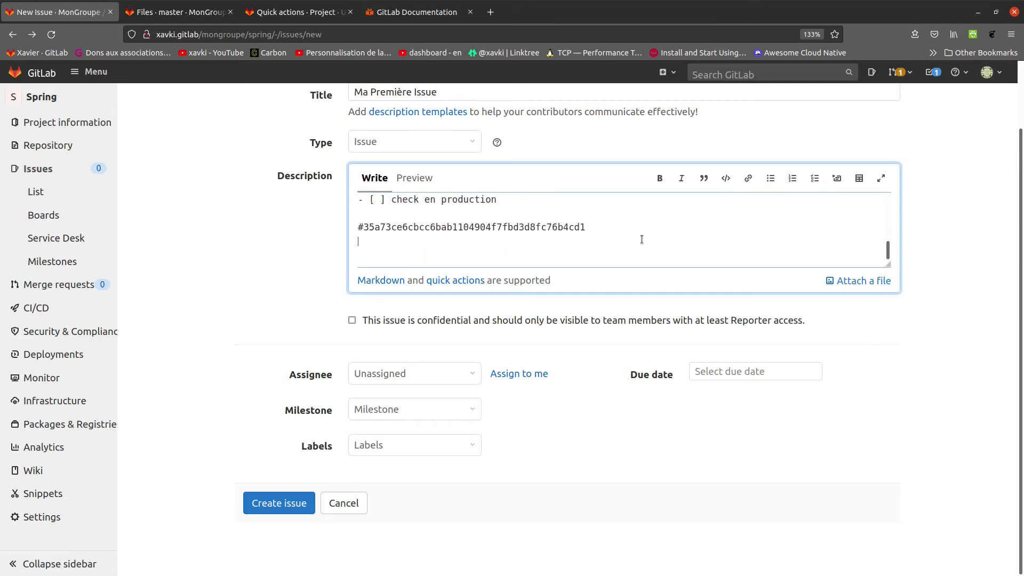
{"action": "left_click", "coordinate": [860, 183]}
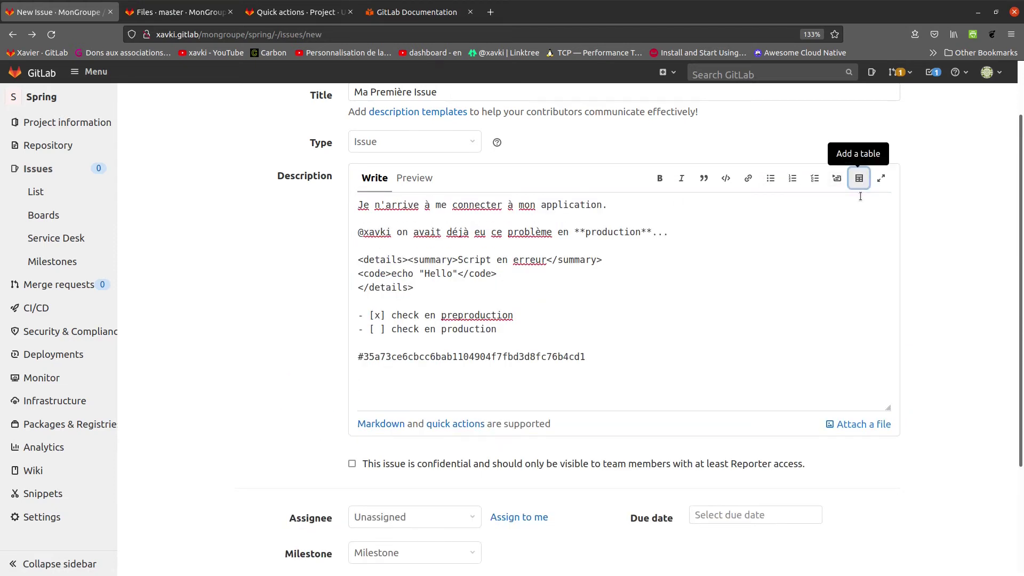
Step: Name the table's two column headers Version and Fail
{"action": "left_click_drag", "start_coordinate": [402, 385], "coordinate": [371, 385]}
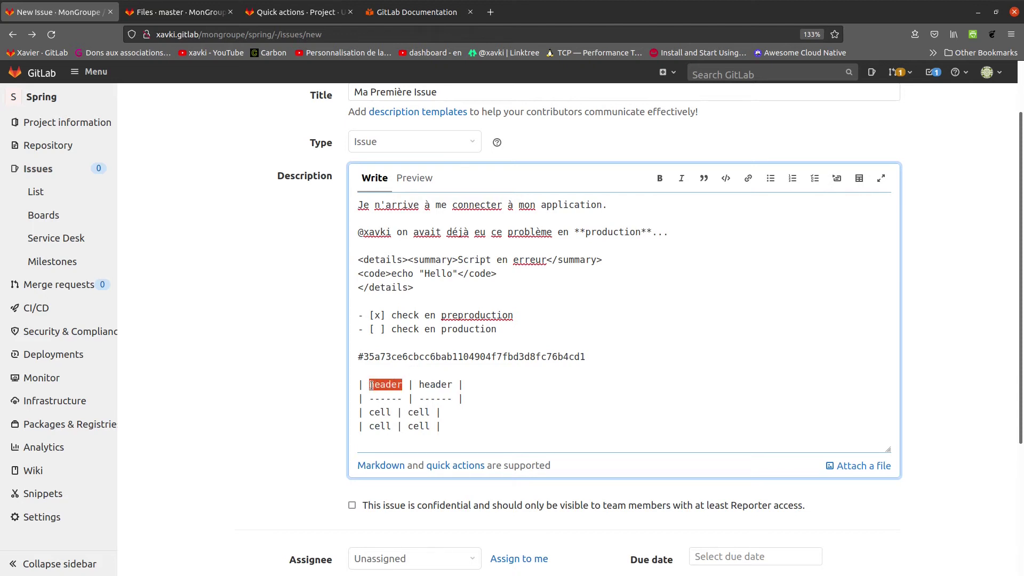
{"action": "type", "text": "Version"}
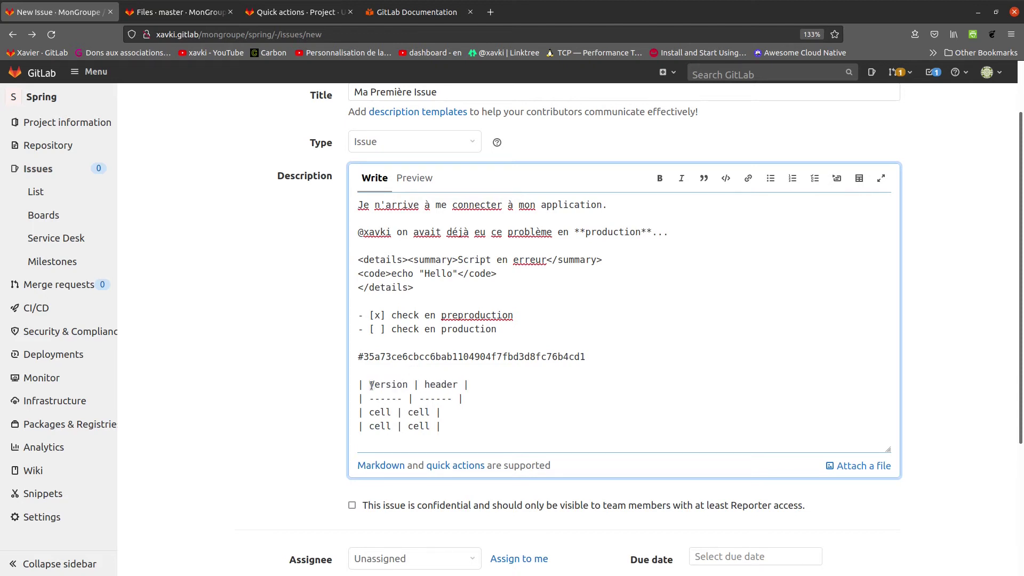
{"action": "key", "text": "Delete"}
{"action": "key", "text": "Delete"}
{"action": "key", "text": "Delete"}
{"action": "key", "text": "Delete"}
{"action": "key", "text": "Delete"}
{"action": "key", "text": "Delete"}
{"action": "type", "text": "Fail"}
Step: Enter 0.1 as the version in the table's first row and leave its Fail cell empty
{"action": "double_click", "coordinate": [380, 411]}
{"action": "type", "text": "0.1"}
{"action": "double_click", "coordinate": [413, 412]}
{"action": "type", "text": "0k"}
{"action": "left_click_drag", "start_coordinate": [414, 412], "coordinate": [403, 413]}
{"action": "key", "text": "BackSpace"}
Step: Fill the table's second row with version 0.2 and an x under Fail, and preview the description
{"action": "double_click", "coordinate": [379, 426]}
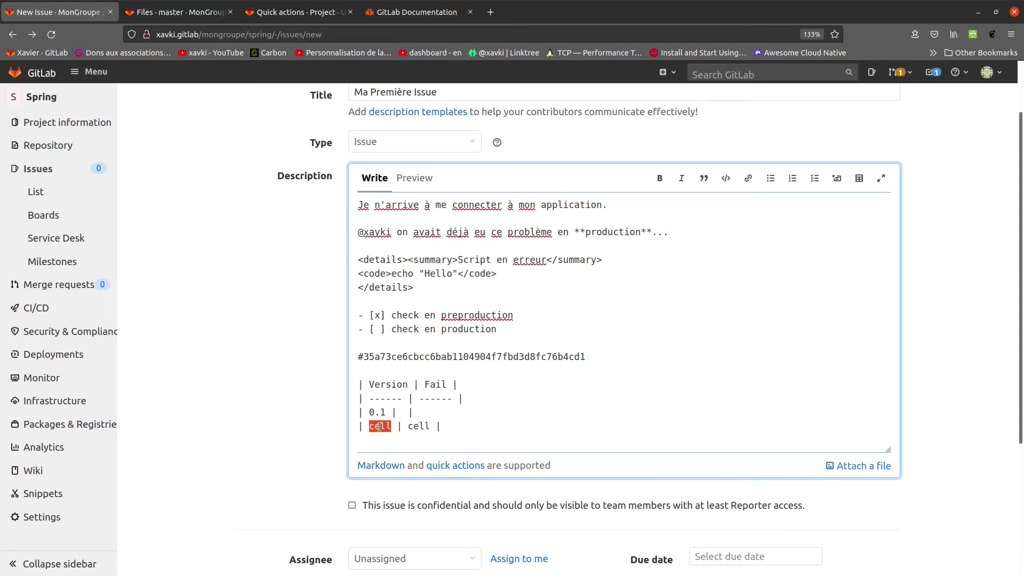
{"action": "type", "text": "0.2"}
{"action": "double_click", "coordinate": [413, 426]}
{"action": "type", "text": "x"}
{"action": "left_click", "coordinate": [415, 177]}
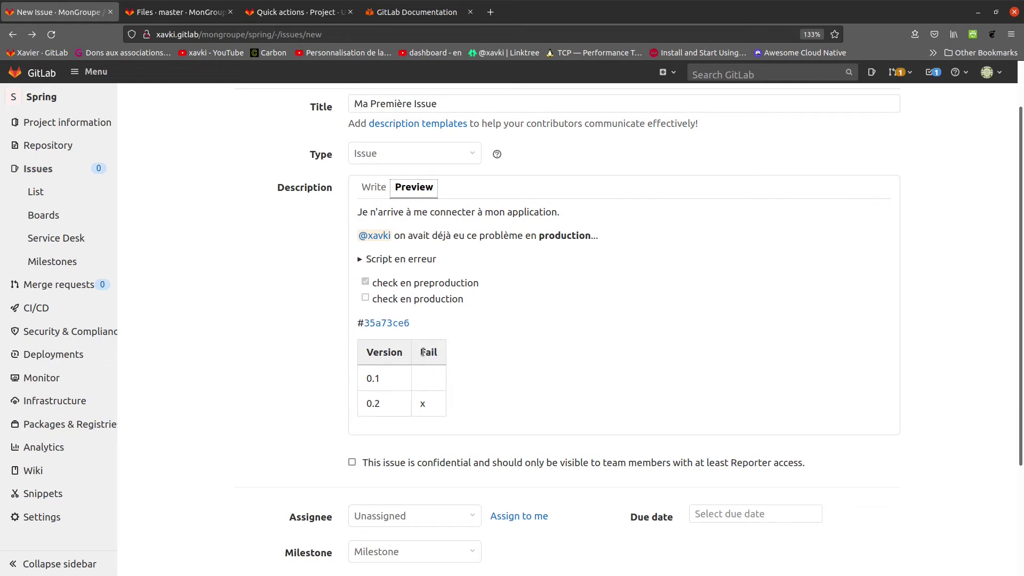
{"action": "scroll", "coordinate": [542, 380], "scroll_direction": "up", "scroll_amount": 1}
{"action": "scroll", "coordinate": [541, 380], "scroll_direction": "up", "scroll_amount": 1}
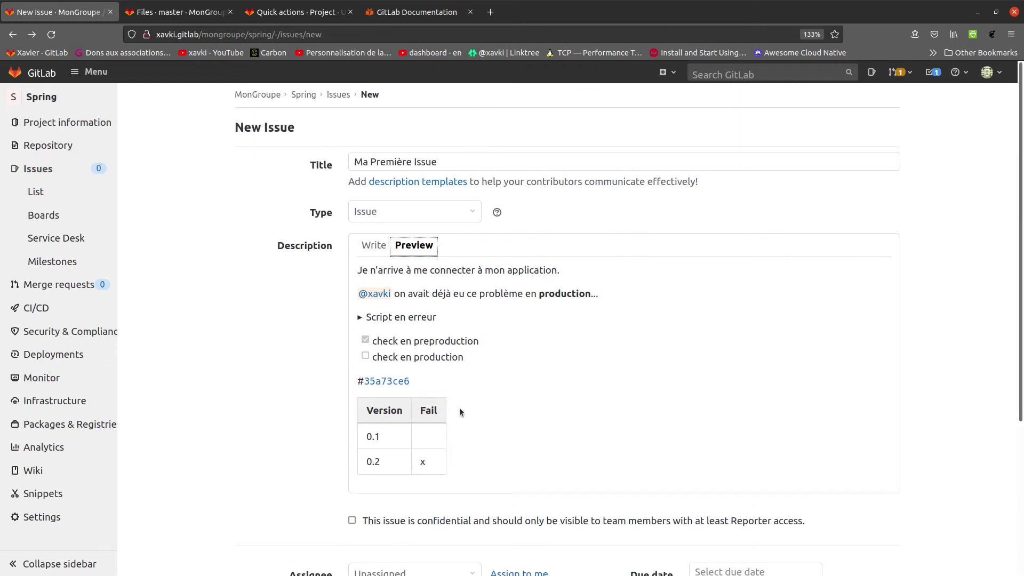
Step: Return to editing the description, open the file chooser for attachments, and cancel it without choosing a file
{"action": "left_click", "coordinate": [370, 246]}
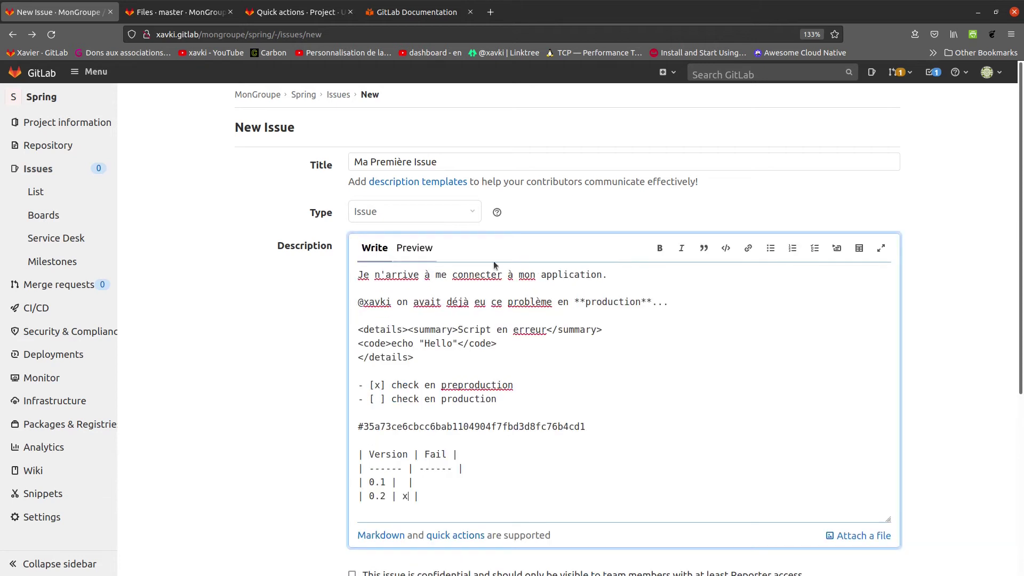
{"action": "scroll", "coordinate": [936, 377], "scroll_direction": "down", "scroll_amount": 1}
{"action": "scroll", "coordinate": [936, 376], "scroll_direction": "down", "scroll_amount": 3}
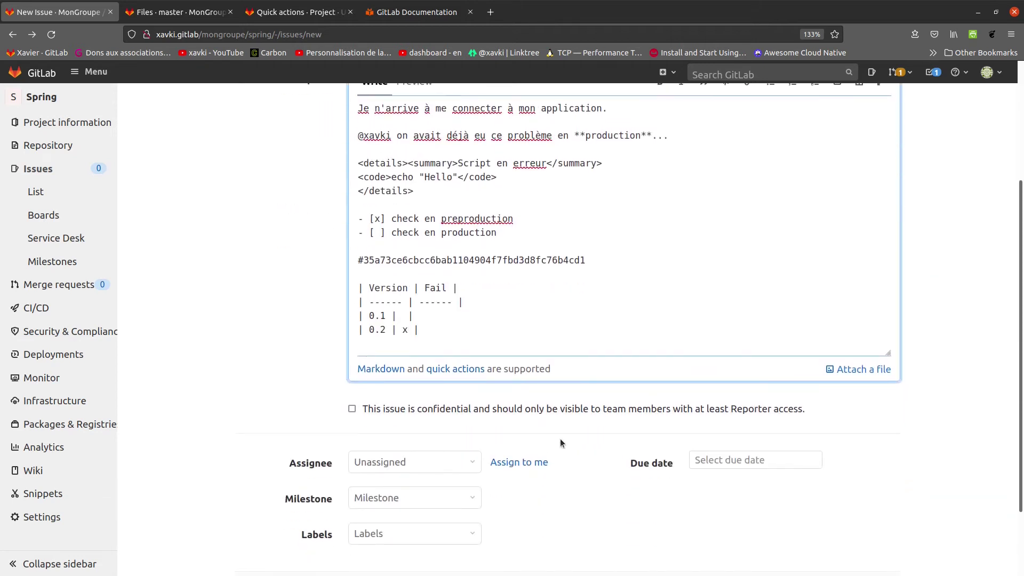
{"action": "left_click", "coordinate": [849, 370]}
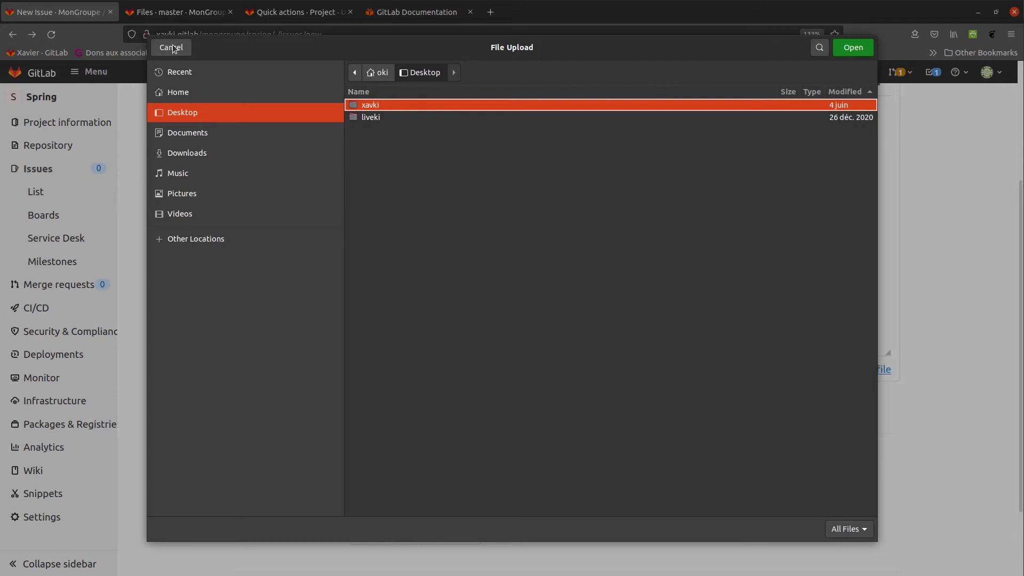
{"action": "left_click", "coordinate": [171, 47]}
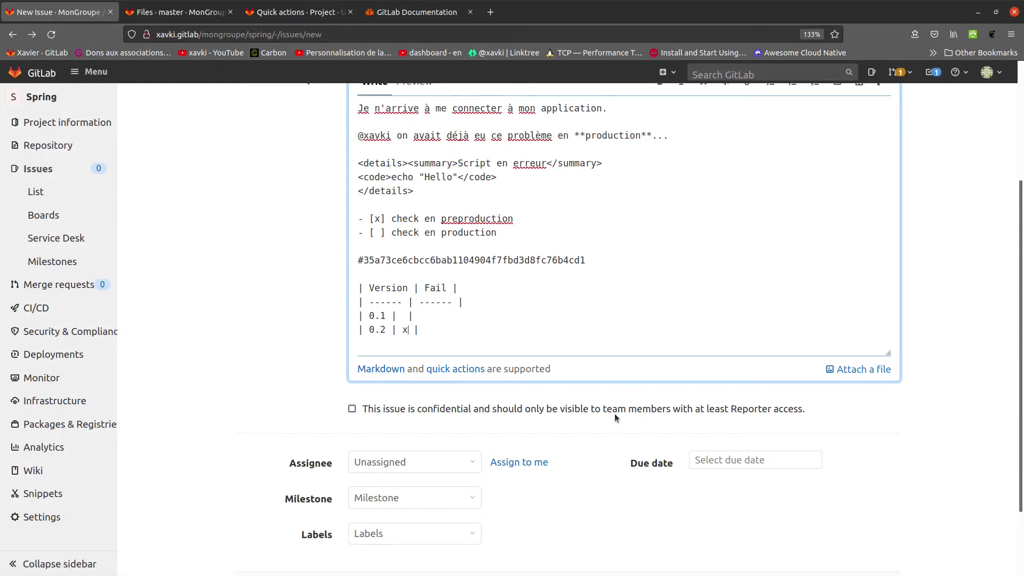
Step: Add the first-level heading "# Mon premier titre" above the description's opening sentence, separated by a blank line, and preview it
{"action": "scroll", "coordinate": [583, 417], "scroll_direction": "up", "scroll_amount": 3}
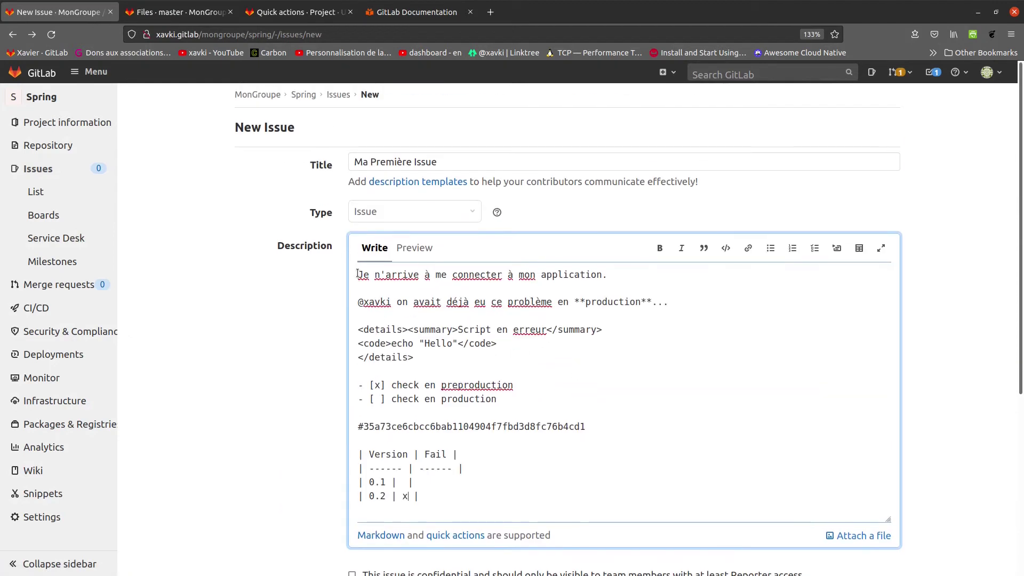
{"action": "key", "text": "Return"}
{"action": "key", "text": "Return"}
{"action": "key", "text": "Up"}
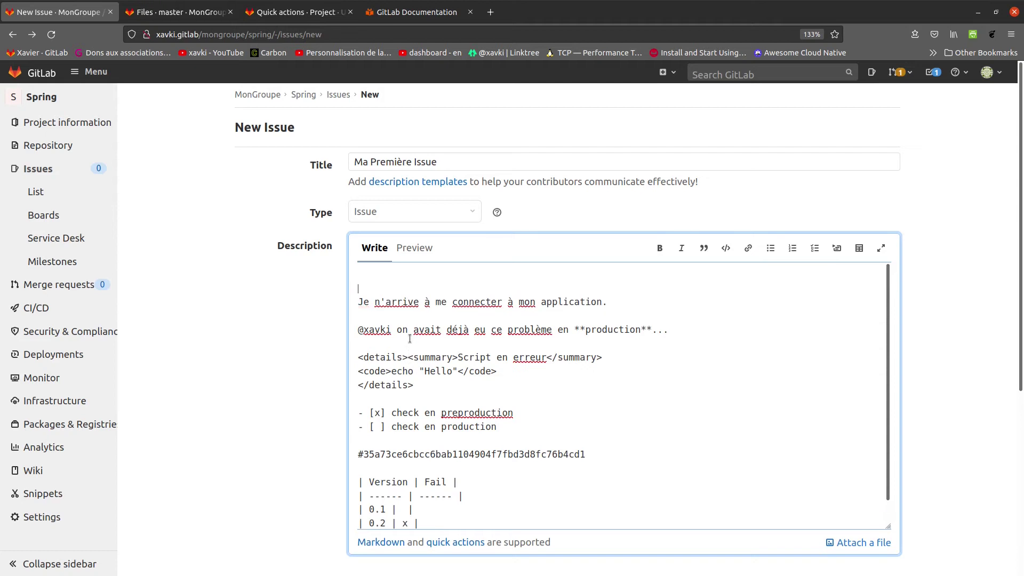
{"action": "type", "text": "# Mon premier titre"}
{"action": "left_click", "coordinate": [419, 248]}
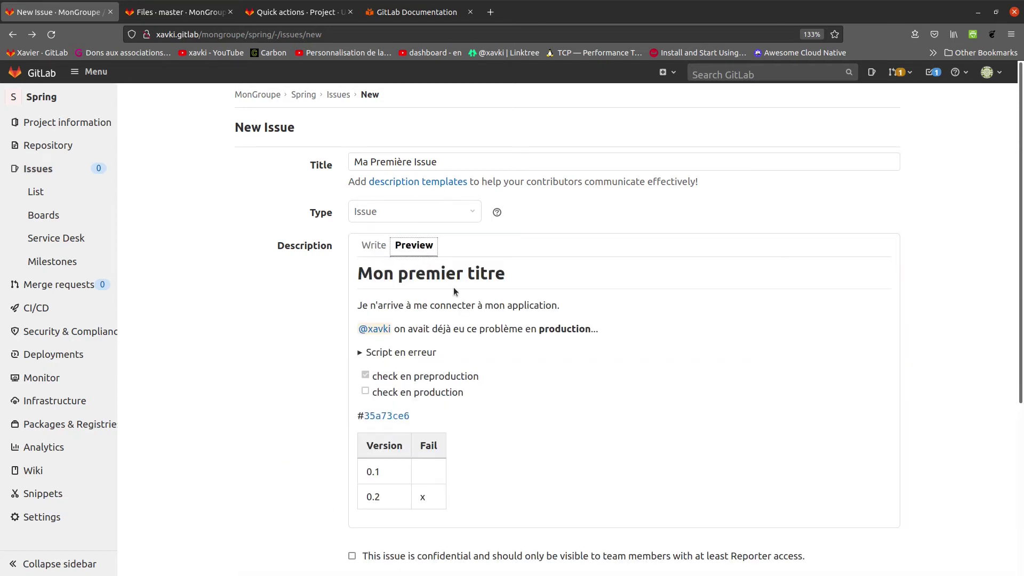
Step: Change the heading "Mon premier titre" to second level with ## and preview the description
{"action": "left_click", "coordinate": [373, 245]}
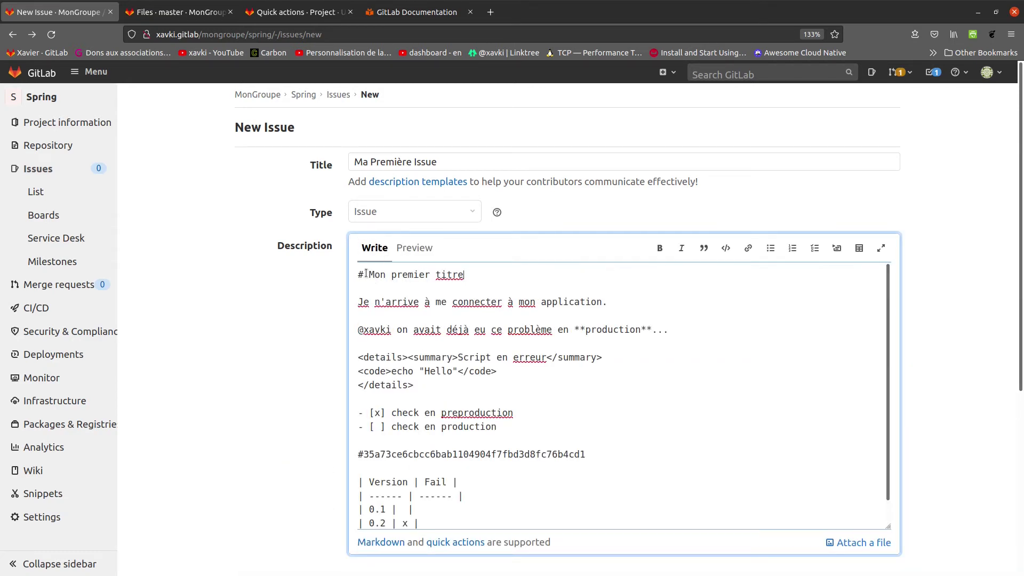
{"action": "type", "text": "#"}
{"action": "left_click", "coordinate": [414, 247]}
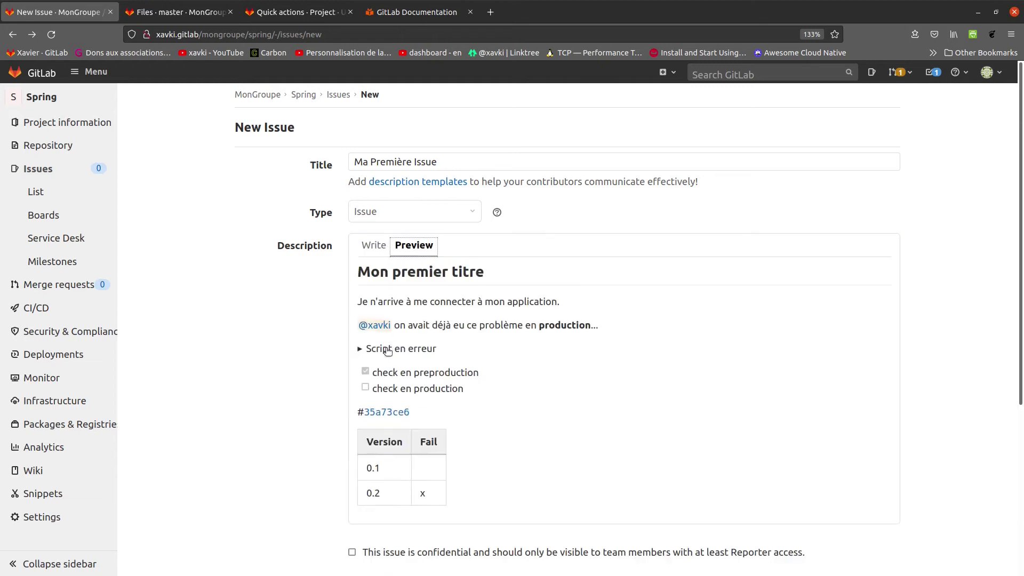
Step: Add the heading "## Mon second titre" between the checklist and the commit reference, and review the preview
{"action": "left_click", "coordinate": [375, 246]}
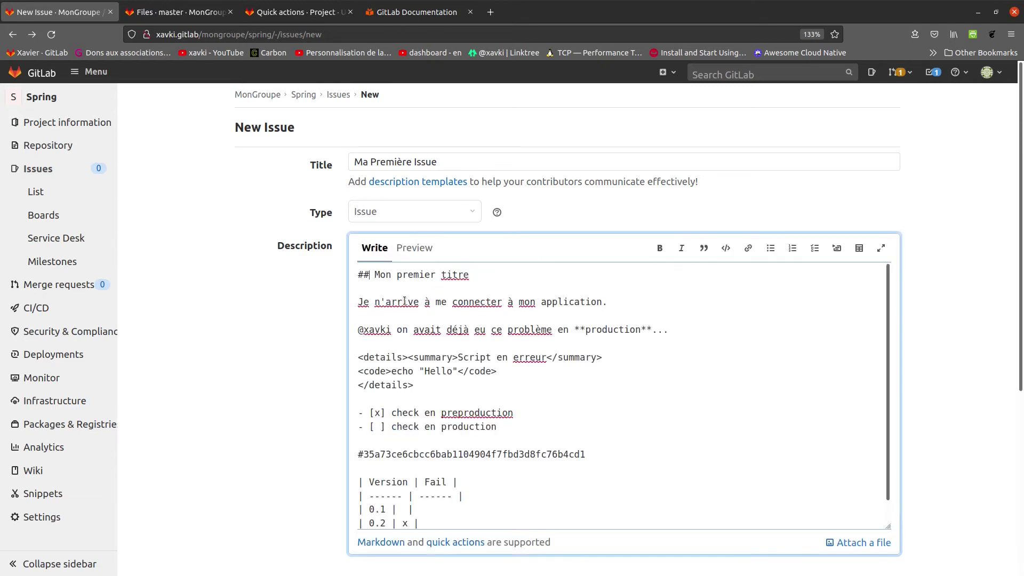
{"action": "left_click", "coordinate": [561, 429]}
{"action": "key", "text": "Return"}
{"action": "key", "text": "Return"}
{"action": "type", "text": "##"}
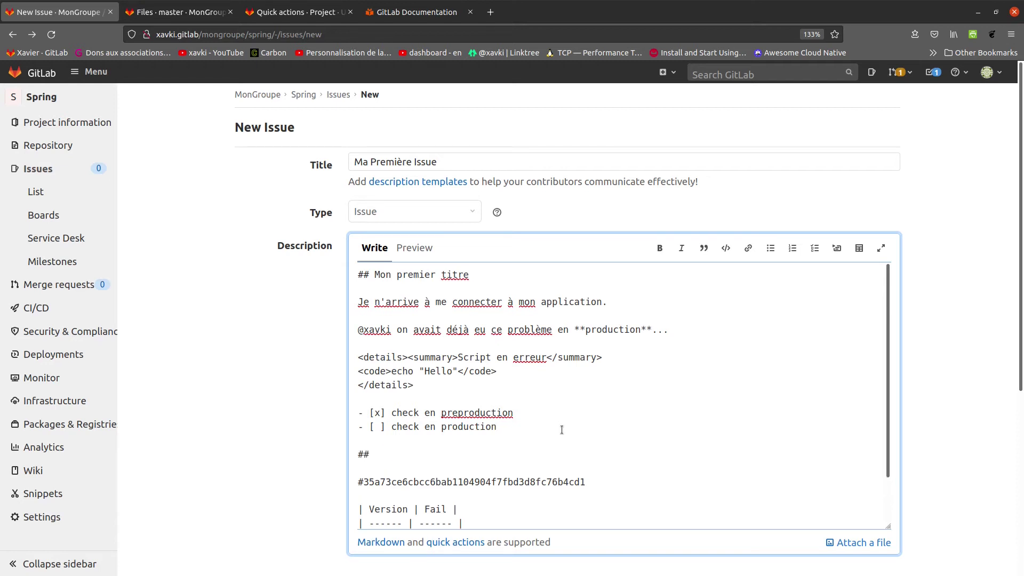
{"action": "type", "text": " Mon second titre"}
{"action": "left_click", "coordinate": [417, 248]}
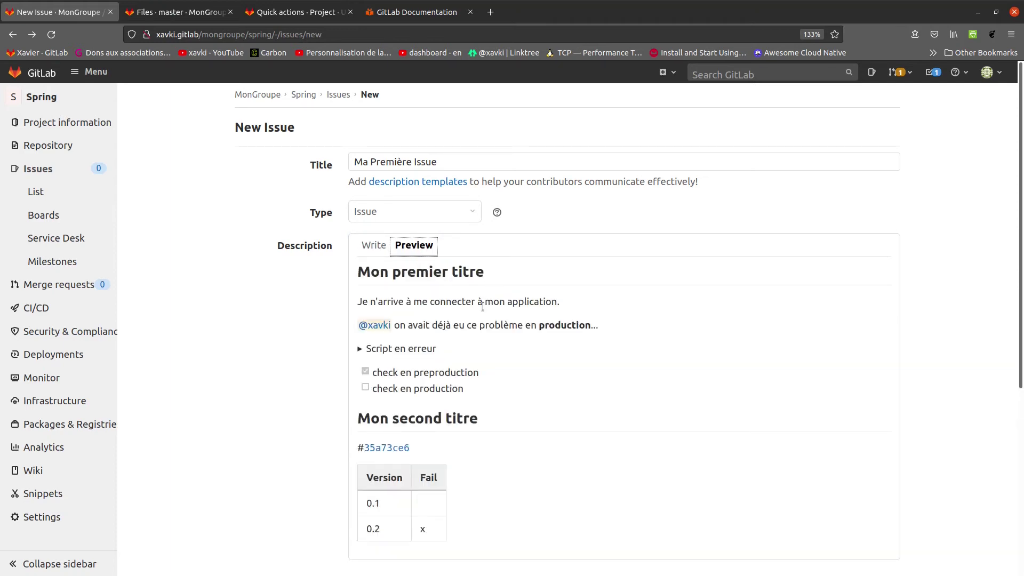
{"action": "scroll", "coordinate": [286, 336], "scroll_direction": "down", "scroll_amount": 5}
{"action": "scroll", "coordinate": [282, 337], "scroll_direction": "up", "scroll_amount": 5}
{"action": "scroll", "coordinate": [278, 338], "scroll_direction": "down", "scroll_amount": 5}
{"action": "scroll", "coordinate": [277, 338], "scroll_direction": "up", "scroll_amount": 5}
{"action": "scroll", "coordinate": [327, 286], "scroll_direction": "down", "scroll_amount": 5}
{"action": "scroll", "coordinate": [320, 238], "scroll_direction": "up", "scroll_amount": 5}
Step: Return to editing the description and examine the issue's confidentiality option
{"action": "left_click", "coordinate": [369, 226]}
{"action": "scroll", "coordinate": [275, 329], "scroll_direction": "down", "scroll_amount": 4}
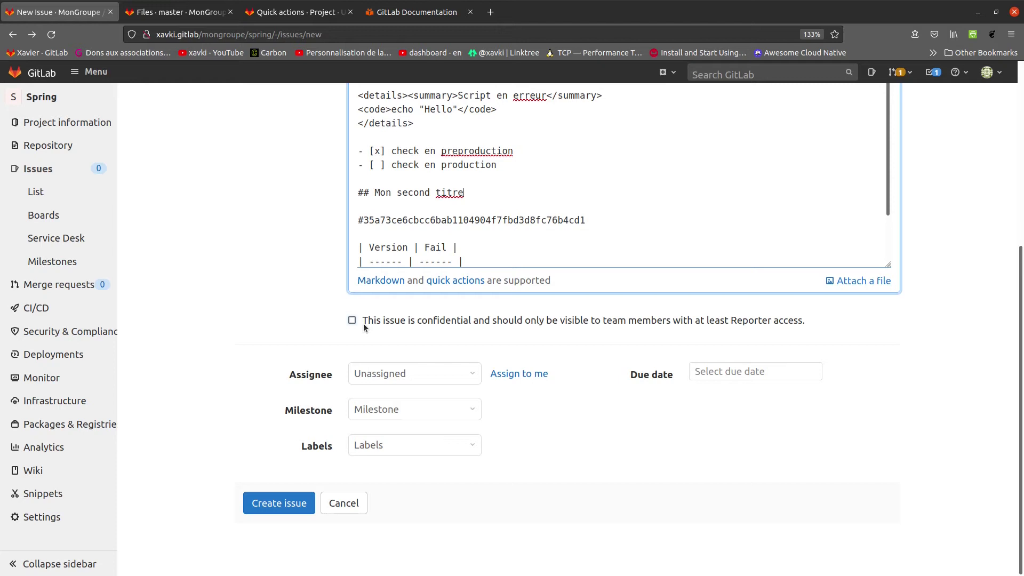
{"action": "left_click_drag", "start_coordinate": [856, 335], "coordinate": [543, 326]}
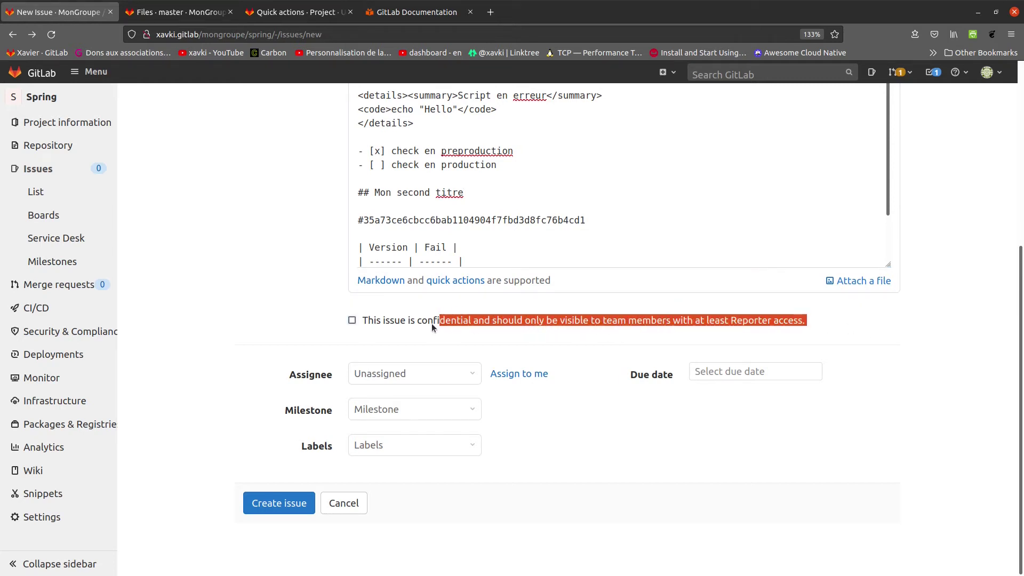
{"action": "left_click_drag", "start_coordinate": [432, 325], "coordinate": [381, 325]}
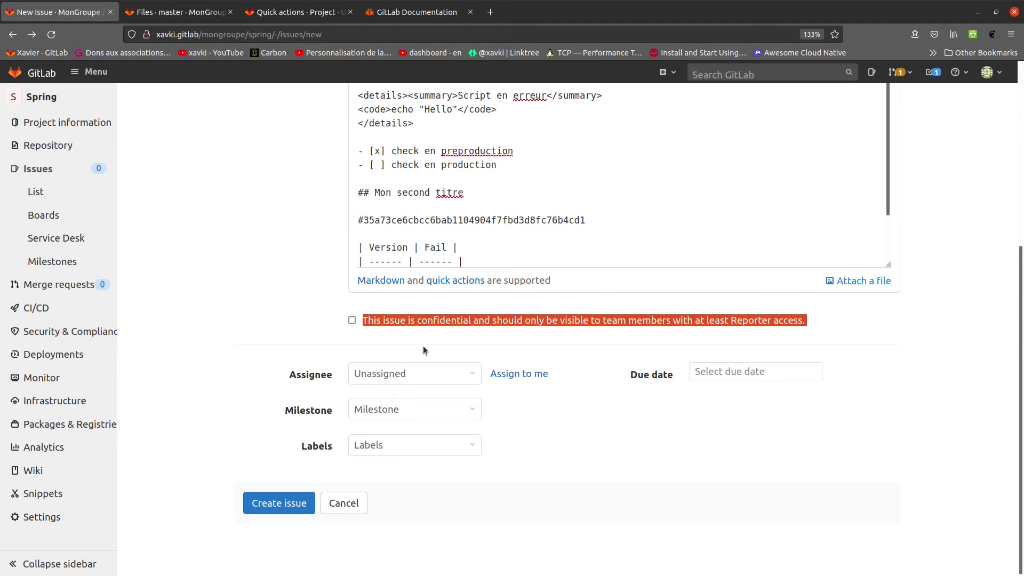
Step: Assign the issue to yourself after first choosing projet_token, and set its due date to 2021-11-19
{"action": "left_click", "coordinate": [442, 378]}
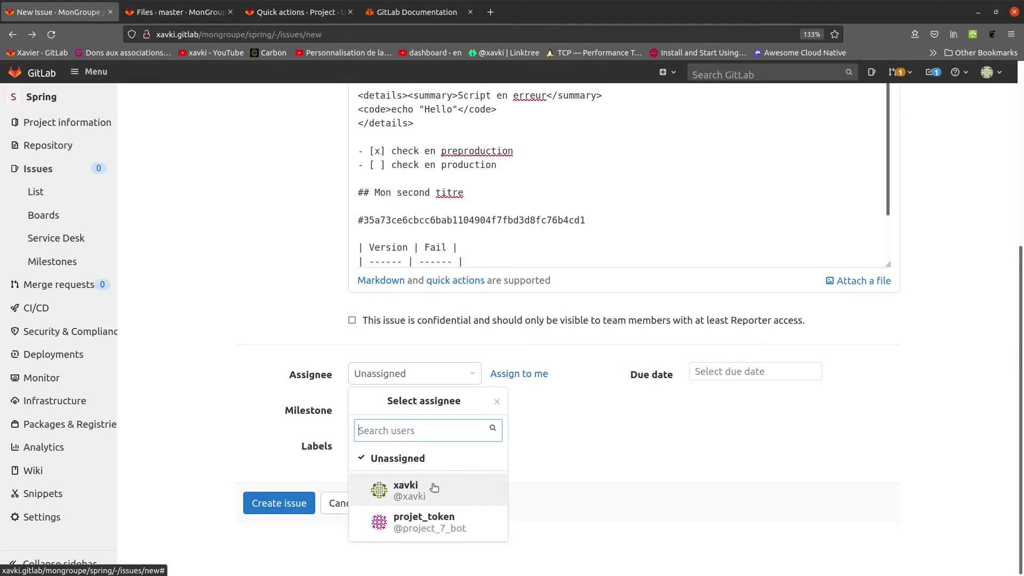
{"action": "left_click", "coordinate": [469, 520]}
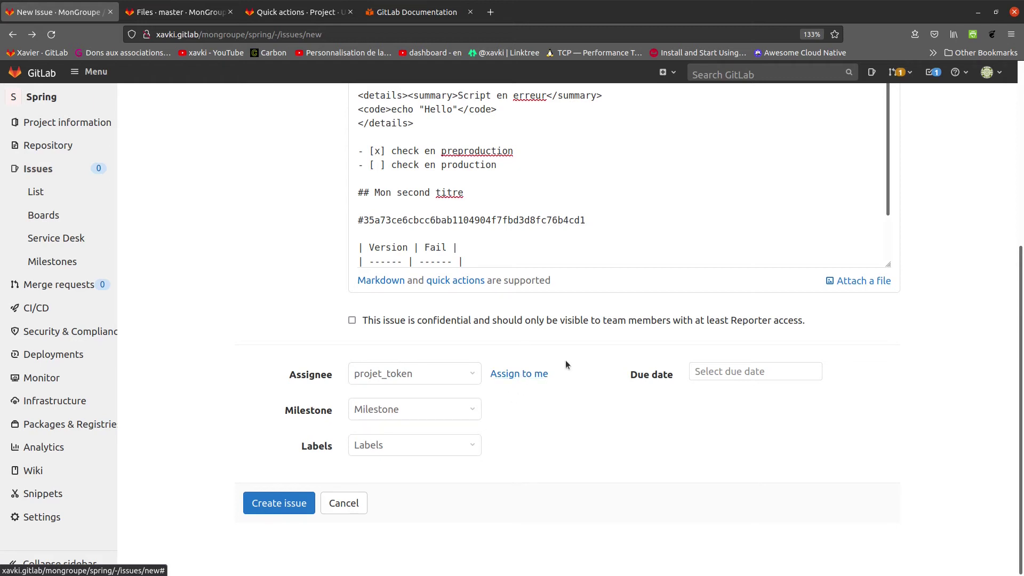
{"action": "left_click", "coordinate": [534, 374]}
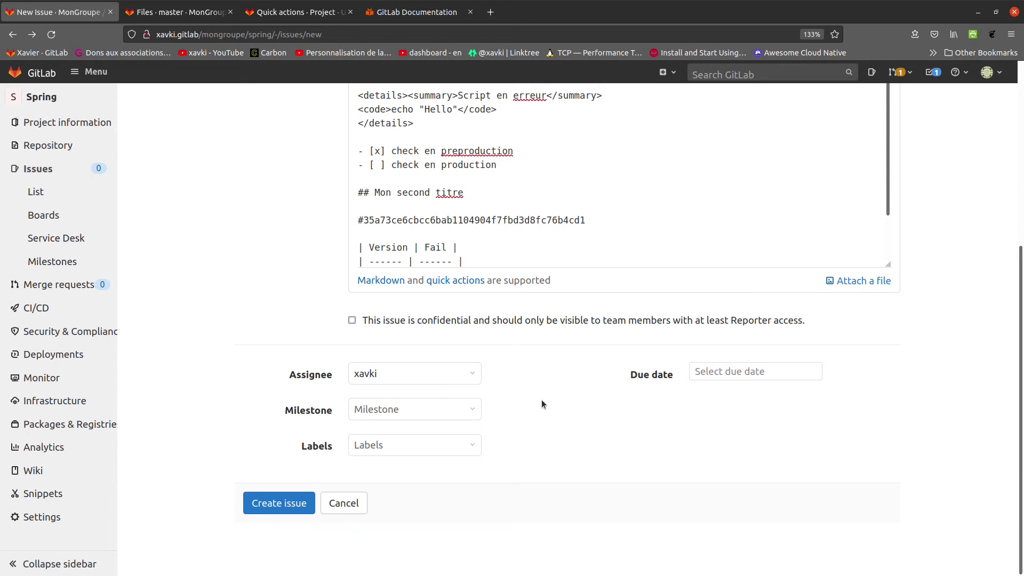
{"action": "left_click", "coordinate": [764, 372]}
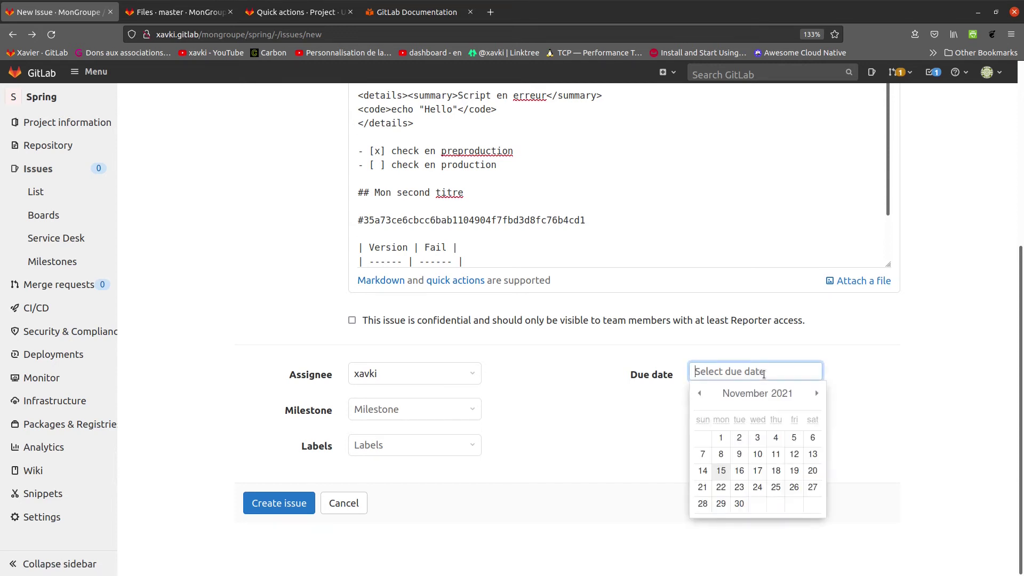
{"action": "left_click", "coordinate": [794, 471]}
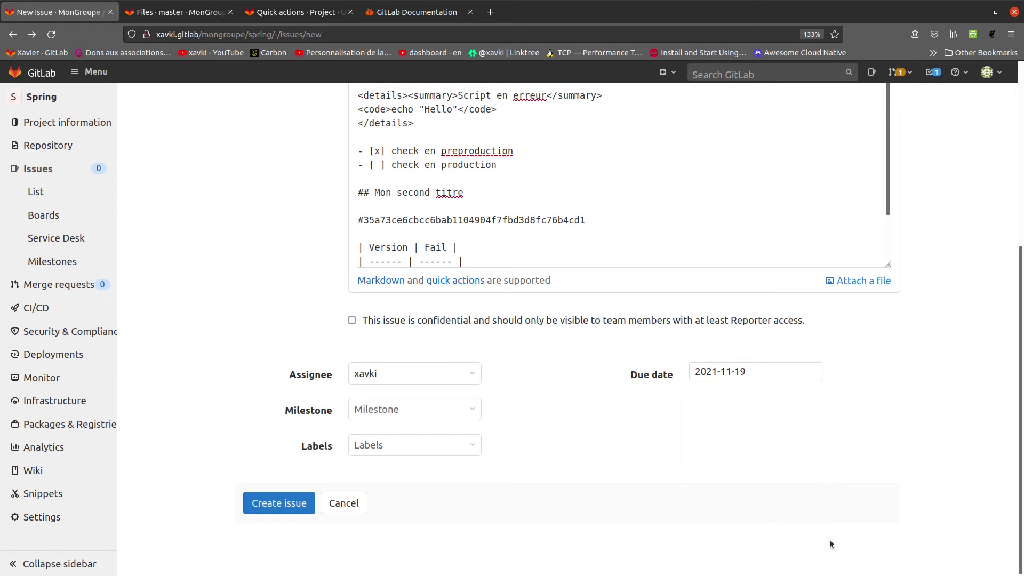
Step: Create a new project milestone titled "Test" starting from the issue's milestone options
{"action": "left_click", "coordinate": [407, 413]}
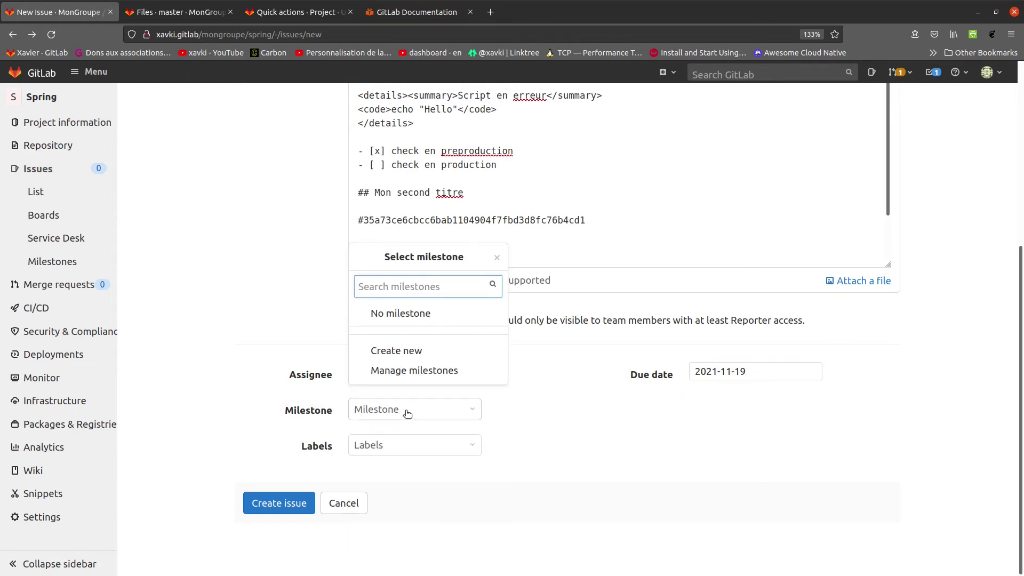
{"action": "left_click", "coordinate": [406, 350]}
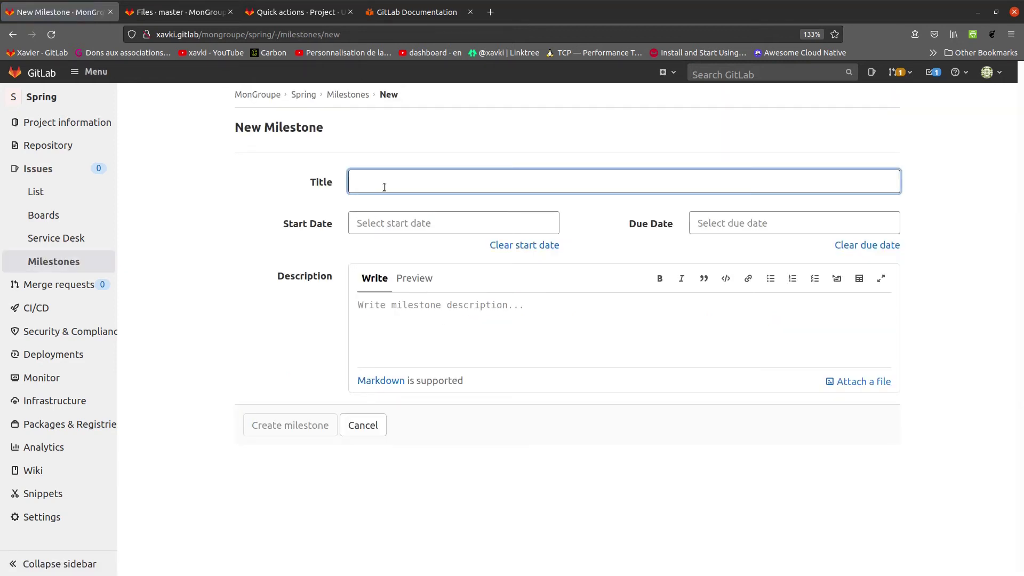
{"action": "type", "text": "TEst"}
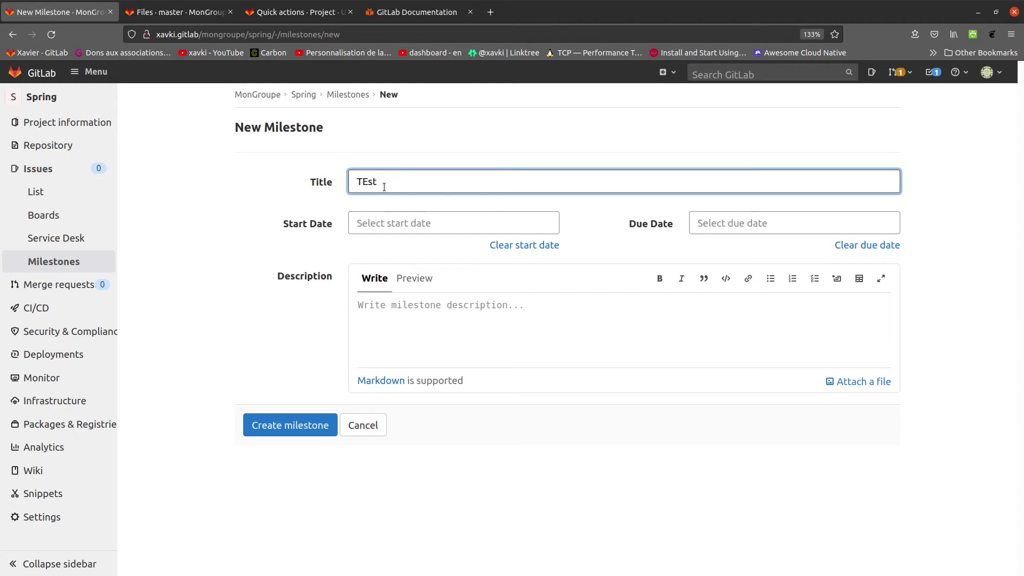
{"action": "key", "text": "BackSpace"}
{"action": "key", "text": "BackSpace"}
{"action": "key", "text": "BackSpace"}
{"action": "type", "text": "est"}
{"action": "left_click", "coordinate": [307, 425]}
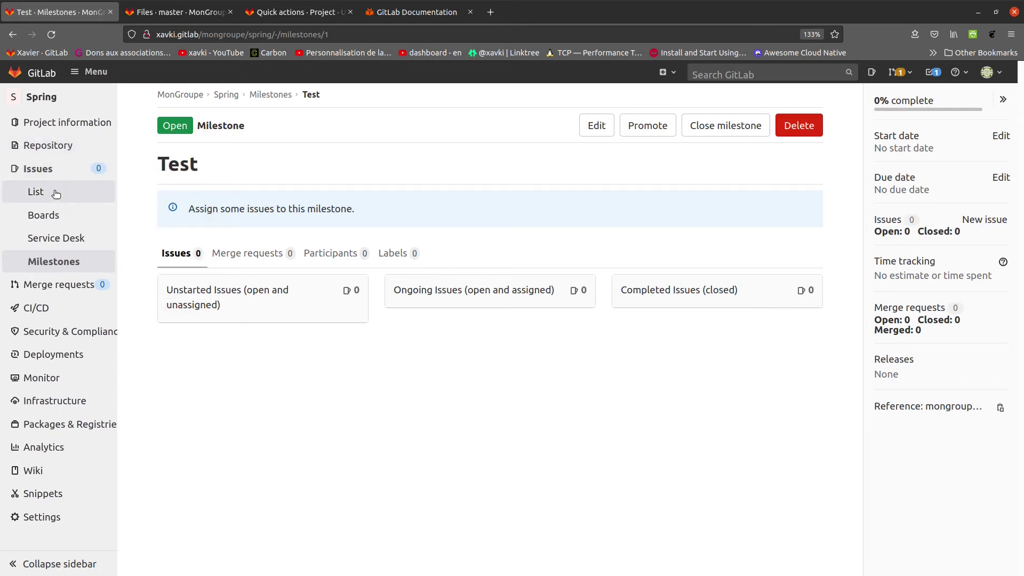
Step: Return to the new issue form, set its milestone to Test and assign the issue to yourself
{"action": "left_click", "coordinate": [13, 35]}
{"action": "left_click", "coordinate": [13, 35]}
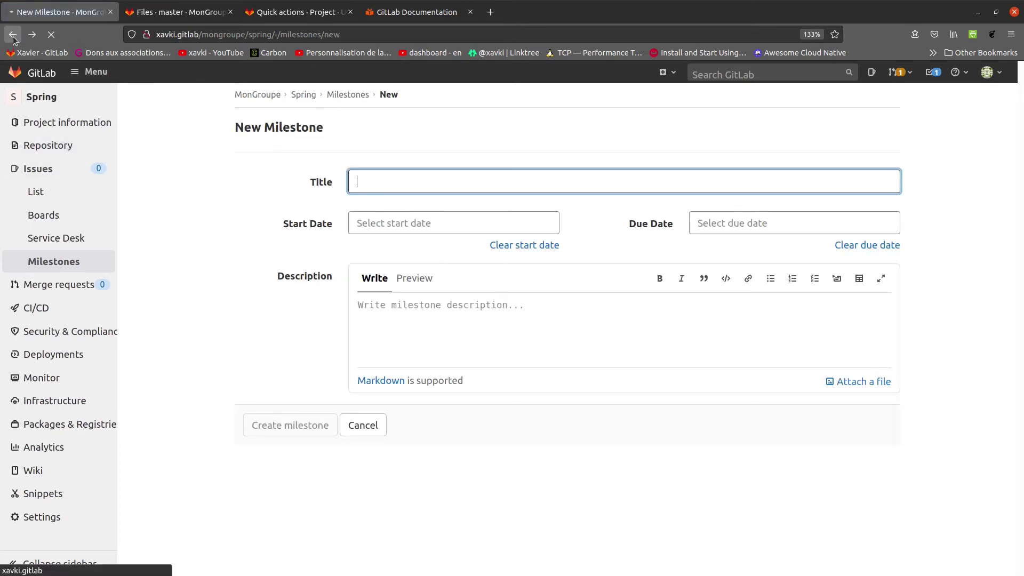
{"action": "scroll", "coordinate": [292, 395], "scroll_direction": "down", "scroll_amount": 3}
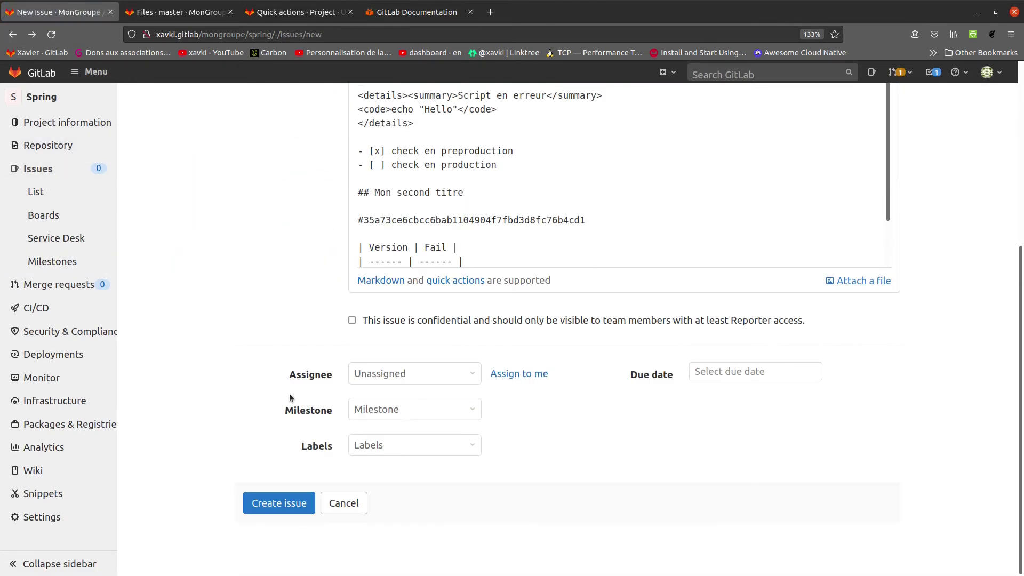
{"action": "left_click", "coordinate": [419, 409]}
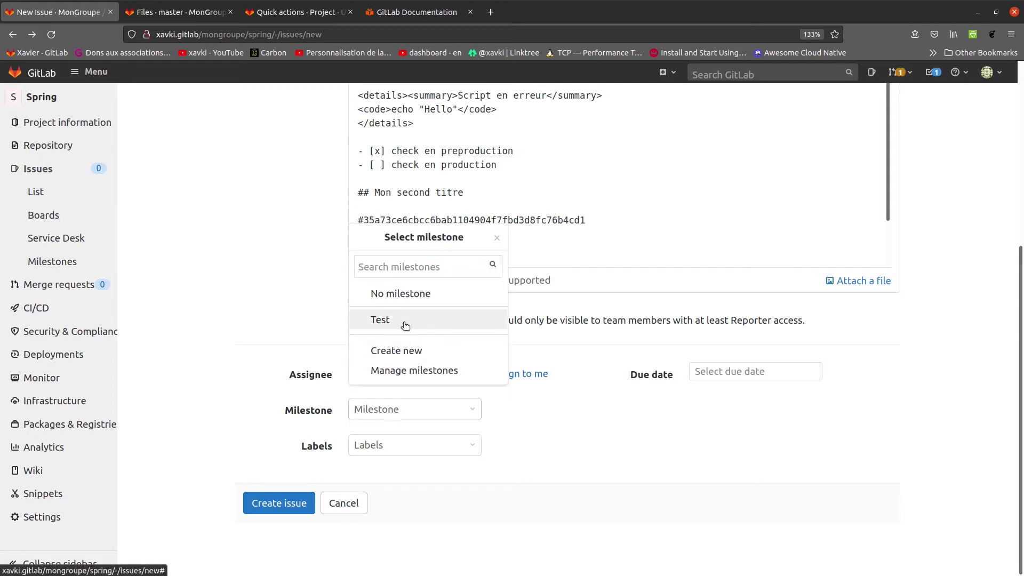
{"action": "left_click", "coordinate": [411, 320]}
{"action": "left_click", "coordinate": [416, 379]}
{"action": "left_click", "coordinate": [528, 373]}
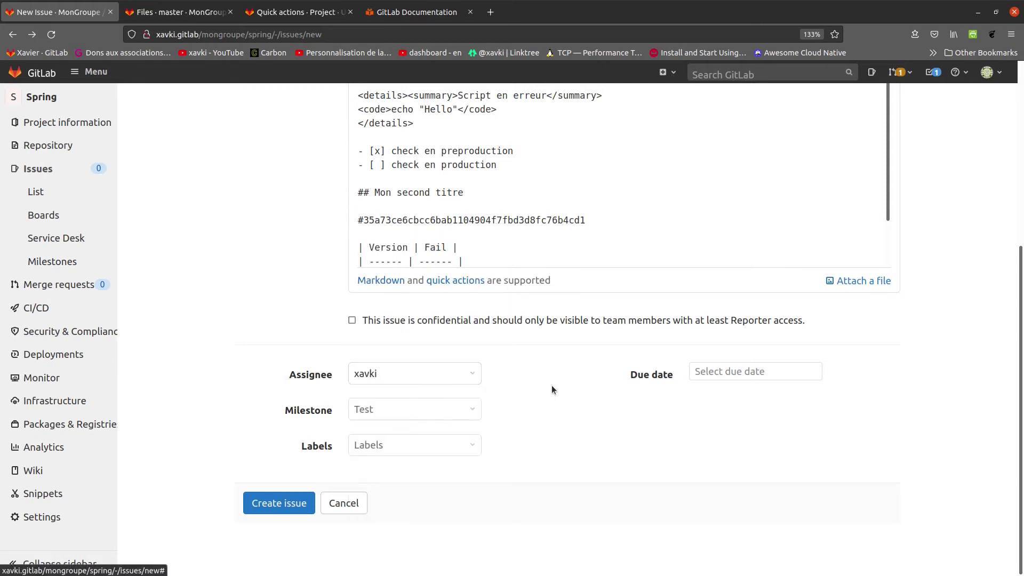
Step: Check the available label options without choosing one, and create the issue
{"action": "left_click", "coordinate": [393, 446]}
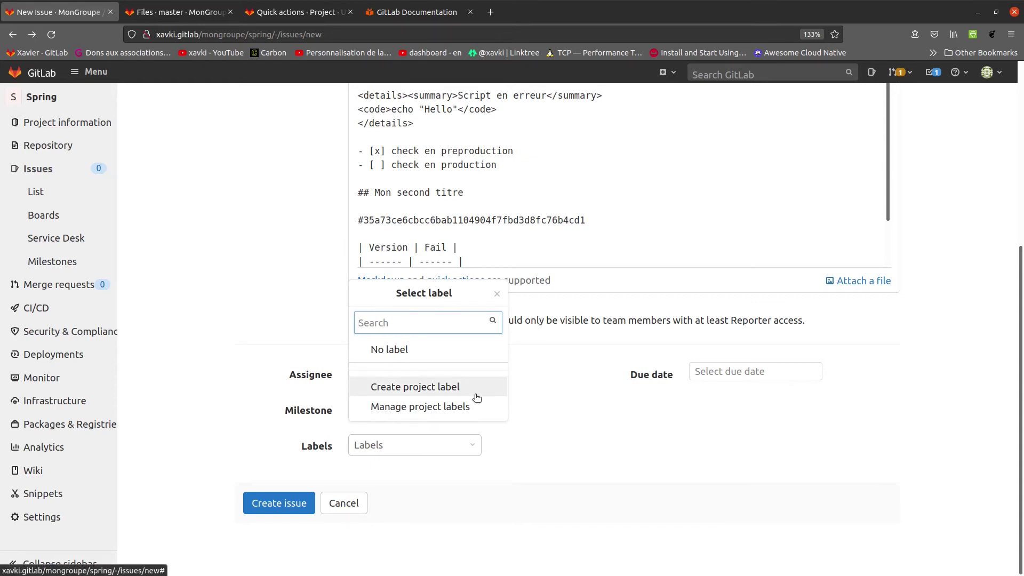
{"action": "left_click", "coordinate": [557, 437]}
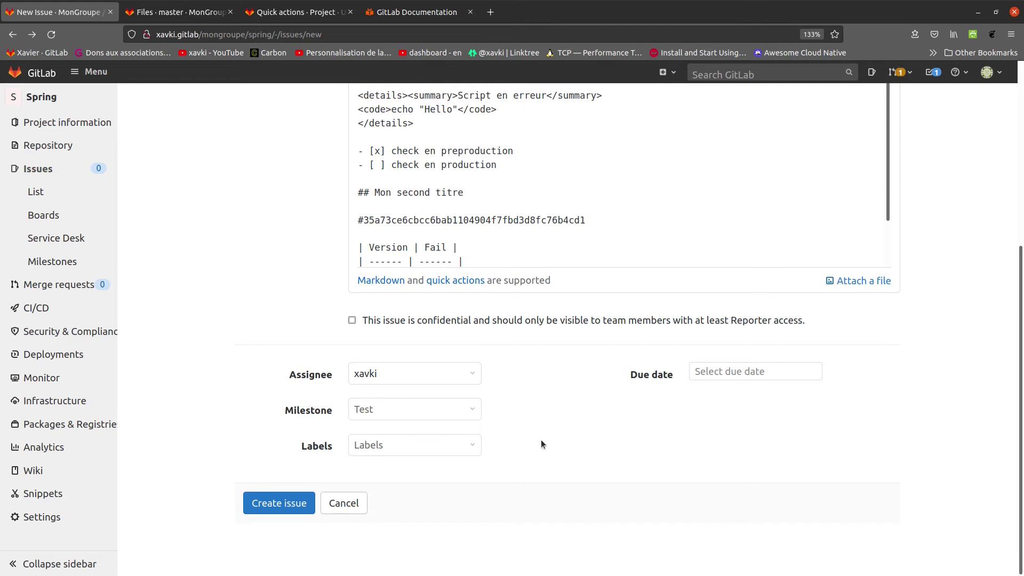
{"action": "left_click", "coordinate": [279, 502]}
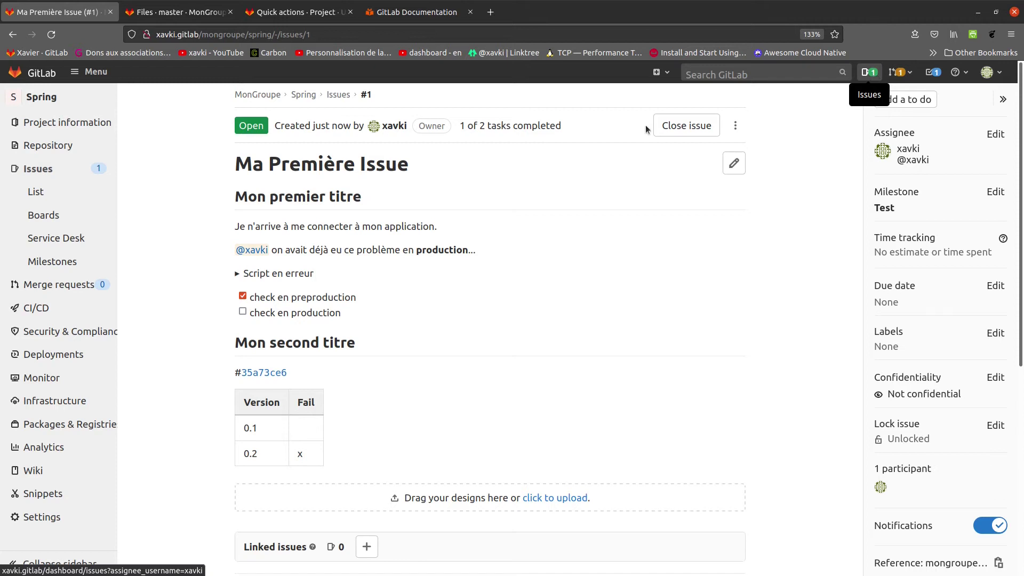
Step: Try ticking and unticking the issue's checklist items, and expand then collapse the "Script en erreur" section
{"action": "left_click", "coordinate": [242, 311]}
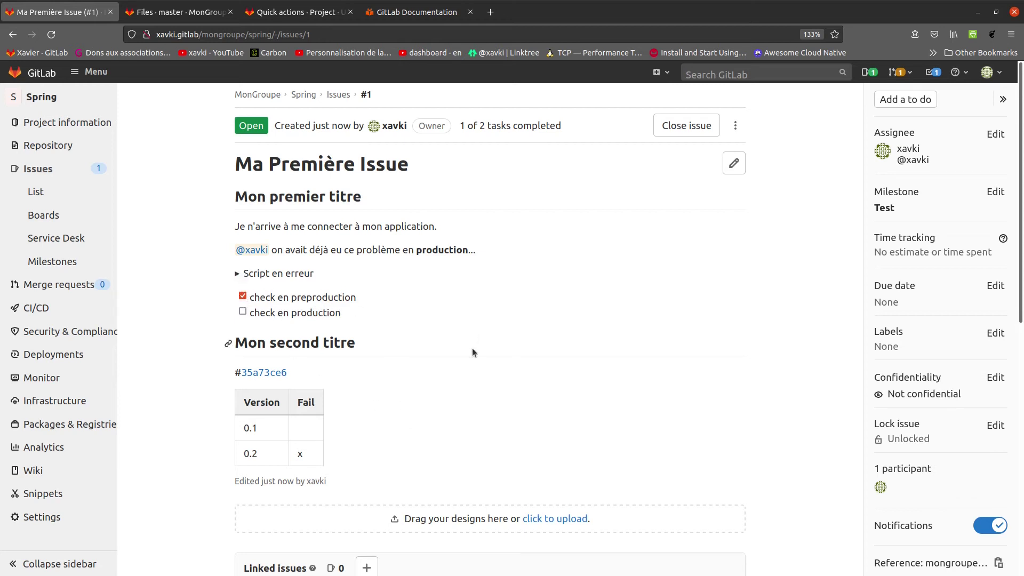
{"action": "left_click", "coordinate": [237, 274]}
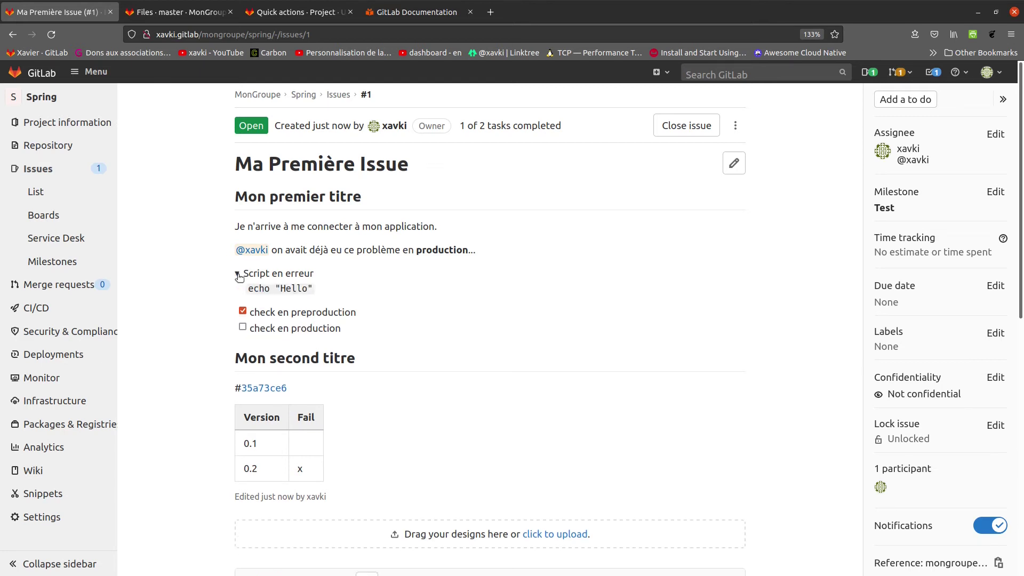
{"action": "left_click", "coordinate": [238, 274]}
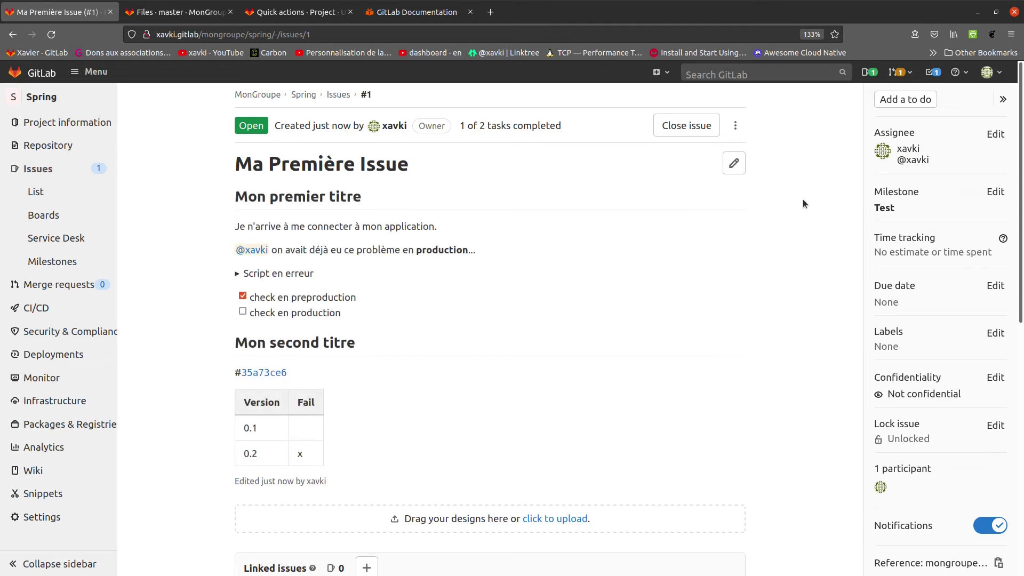
Step: View your assigned issues, and open "Ma Première Issue" from the Spring project's issue list
{"action": "left_click", "coordinate": [871, 74]}
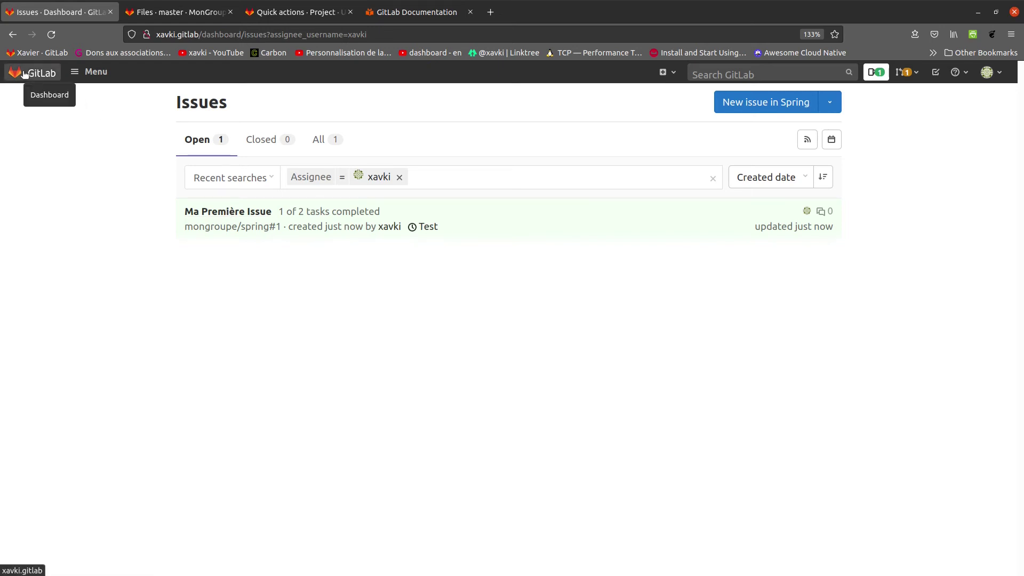
{"action": "left_click", "coordinate": [57, 76]}
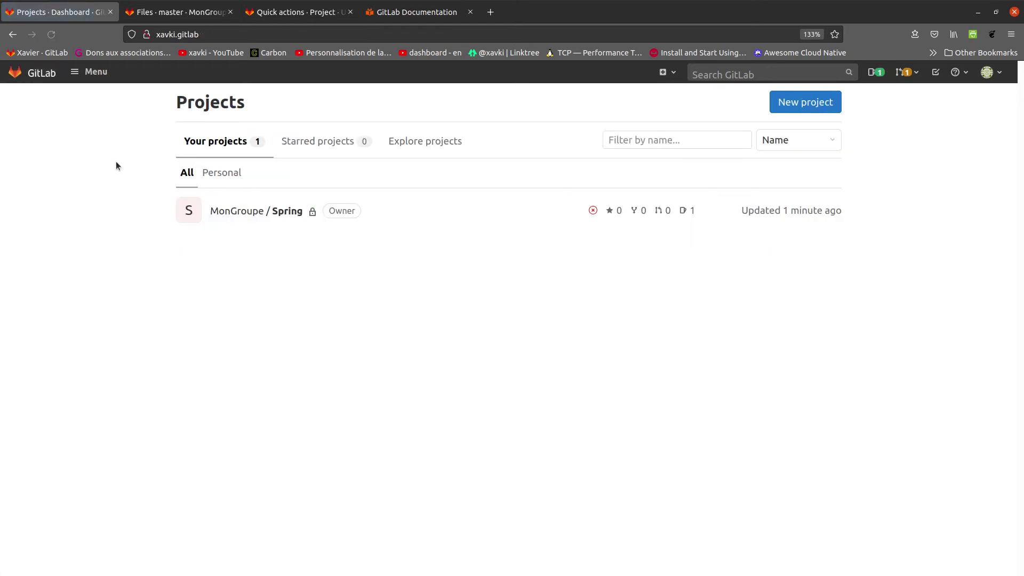
{"action": "left_click", "coordinate": [277, 212]}
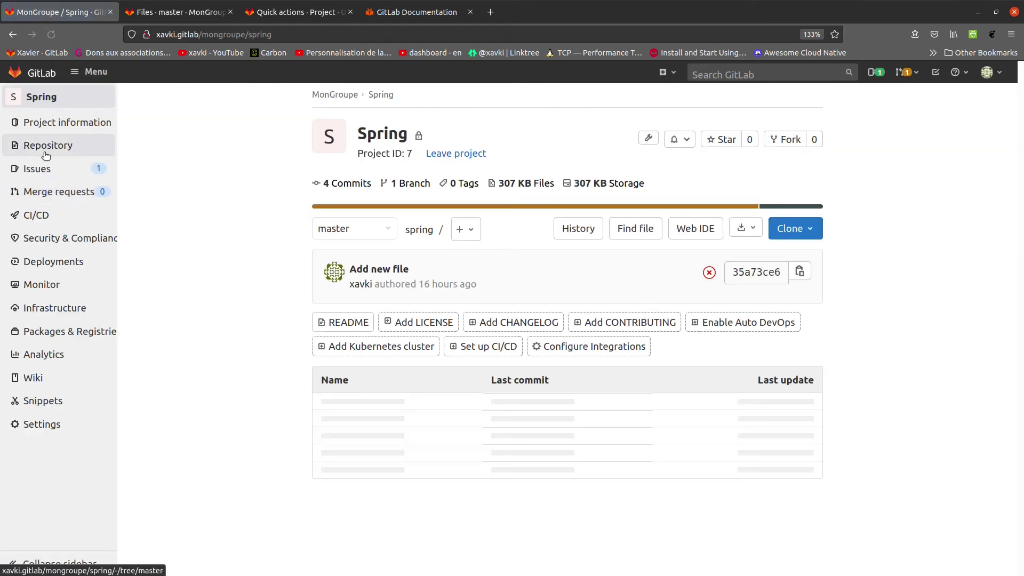
{"action": "mouse_move", "coordinate": [48, 174]}
{"action": "left_click", "coordinate": [137, 173]}
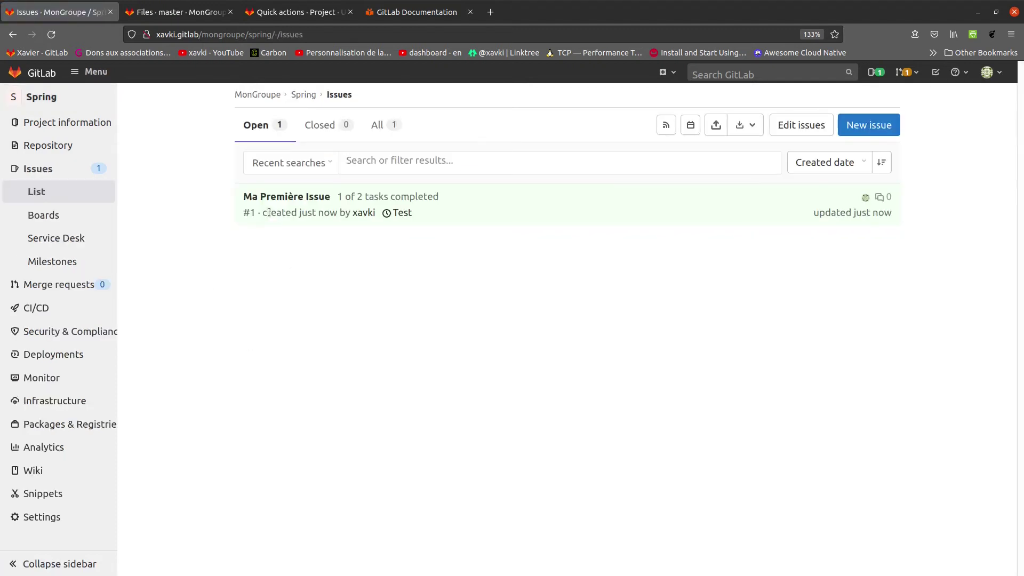
{"action": "left_click", "coordinate": [277, 198]}
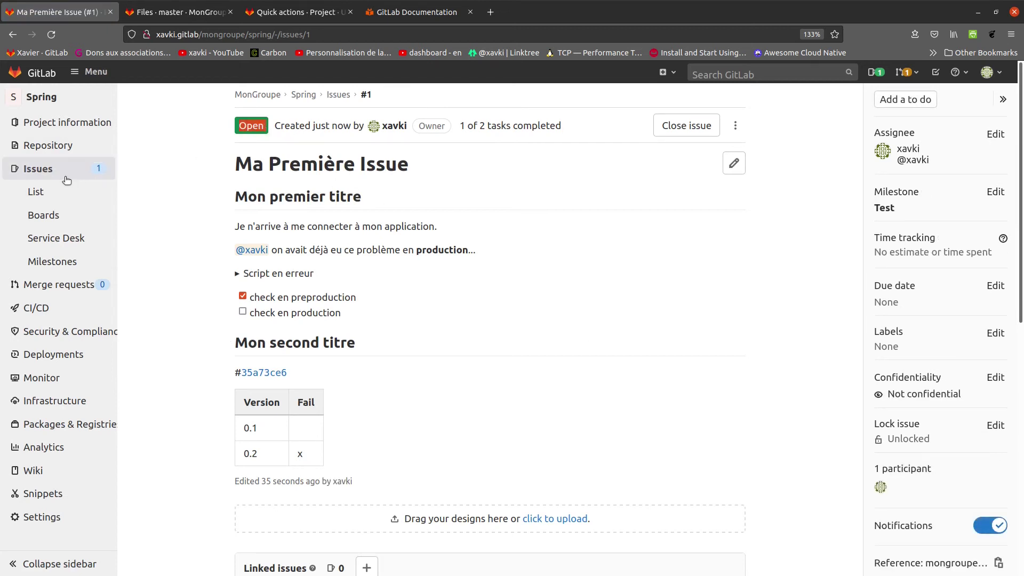
Step: Look at the issue boards and the Test milestone's progress, and reopen "Ma Première Issue" from the milestone
{"action": "left_click", "coordinate": [59, 221]}
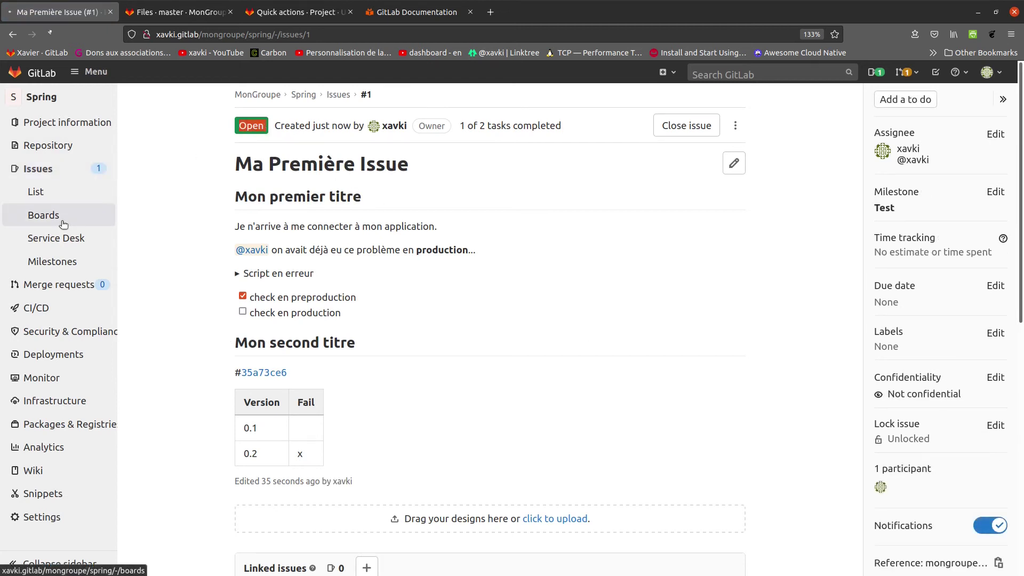
{"action": "left_click", "coordinate": [88, 265]}
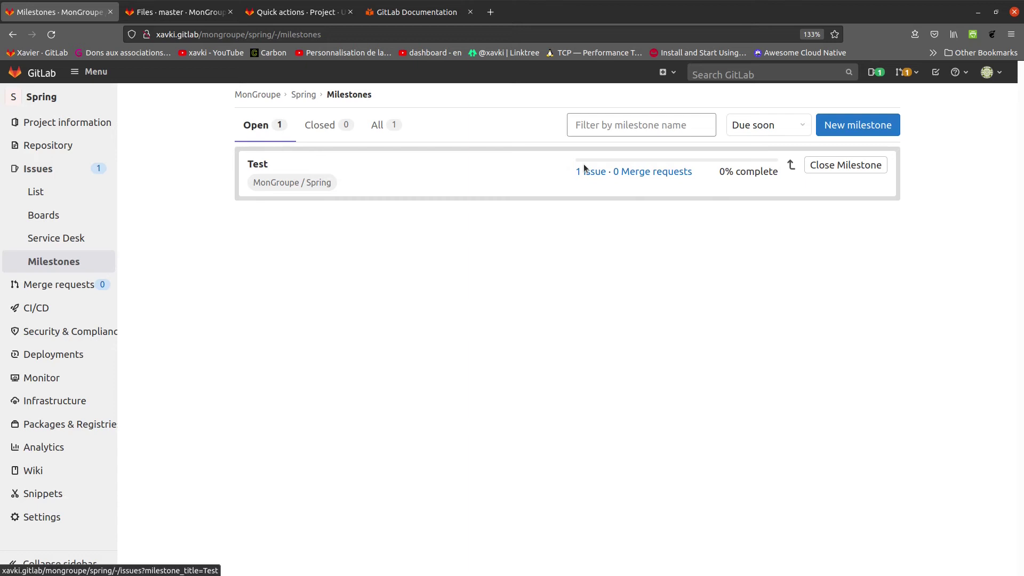
{"action": "left_click_drag", "start_coordinate": [728, 173], "coordinate": [778, 174]}
{"action": "left_click", "coordinate": [260, 167]}
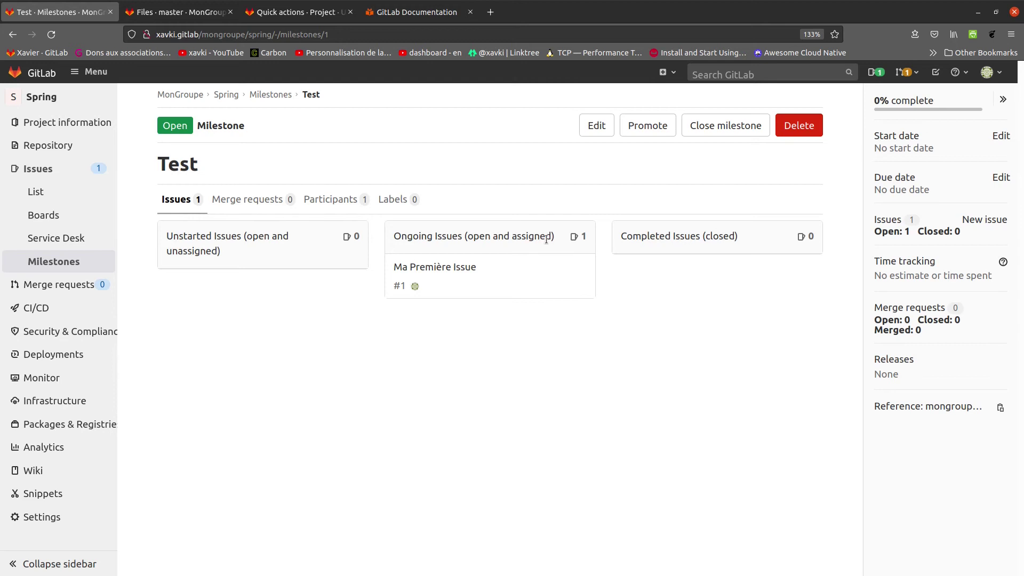
{"action": "left_click_drag", "start_coordinate": [466, 237], "coordinate": [550, 239]}
{"action": "left_click", "coordinate": [437, 269]}
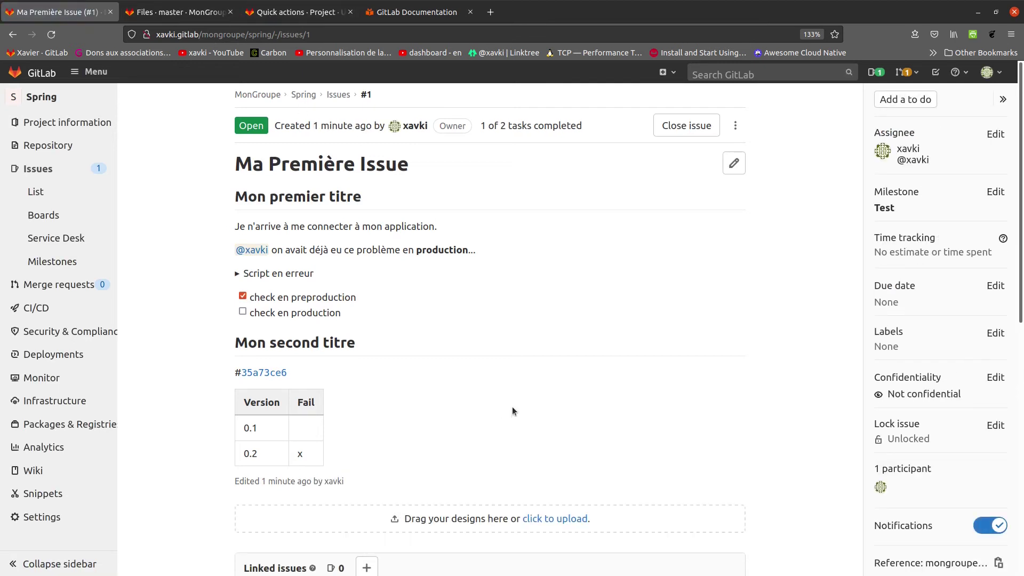
Step: Review the time tracking commands in the terminal slides, and examine the issue's time tracking field and activity
{"action": "key", "text": "alt+Tab"}
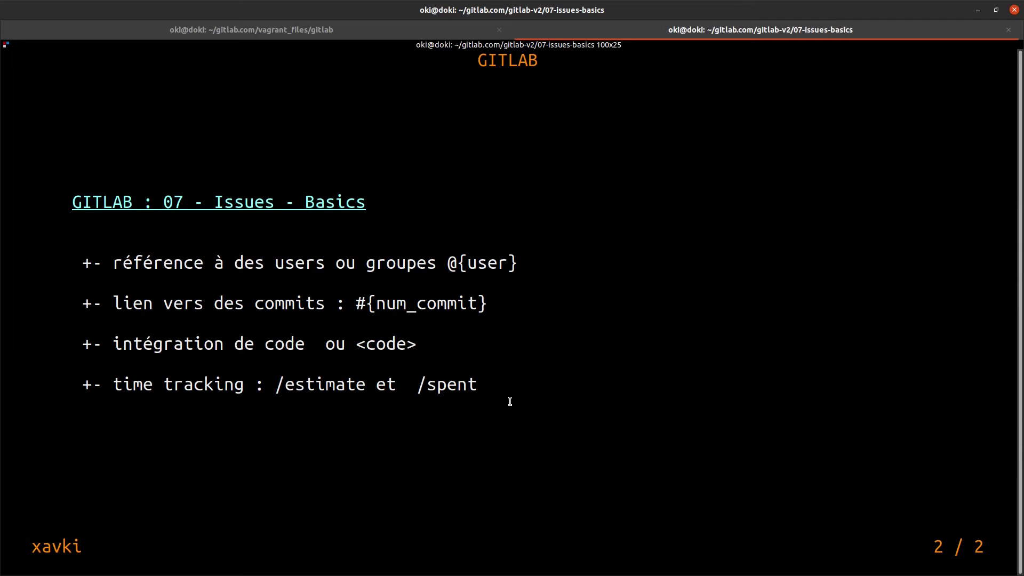
{"action": "key", "text": "alt+Tab"}
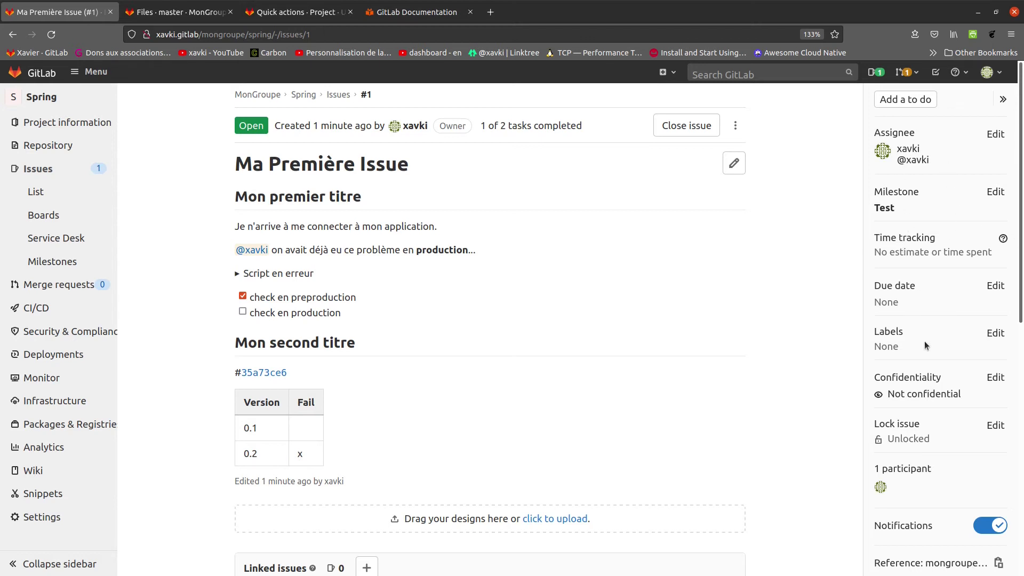
{"action": "left_click_drag", "start_coordinate": [939, 239], "coordinate": [874, 238]}
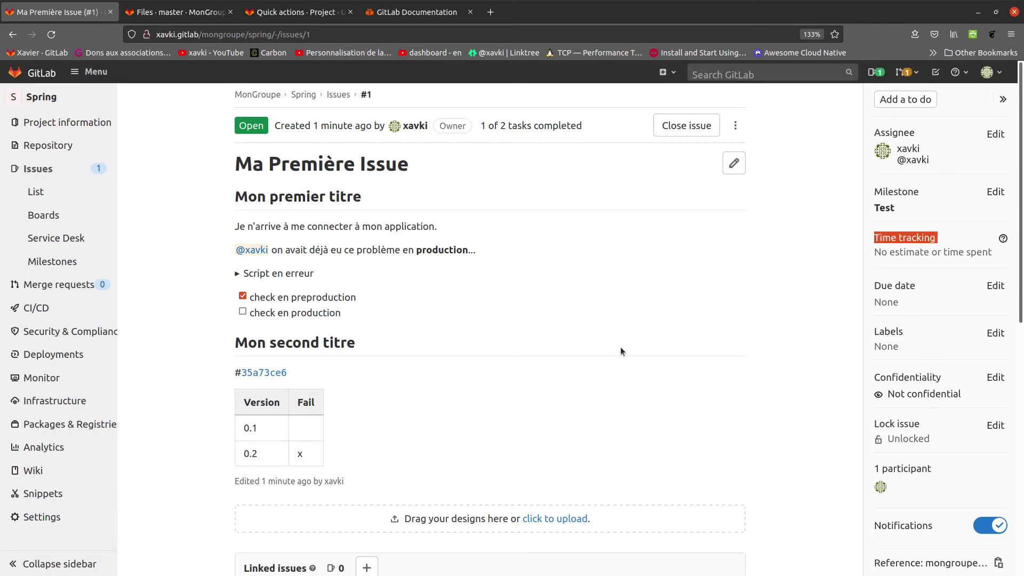
{"action": "scroll", "coordinate": [515, 372], "scroll_direction": "down", "scroll_amount": 10}
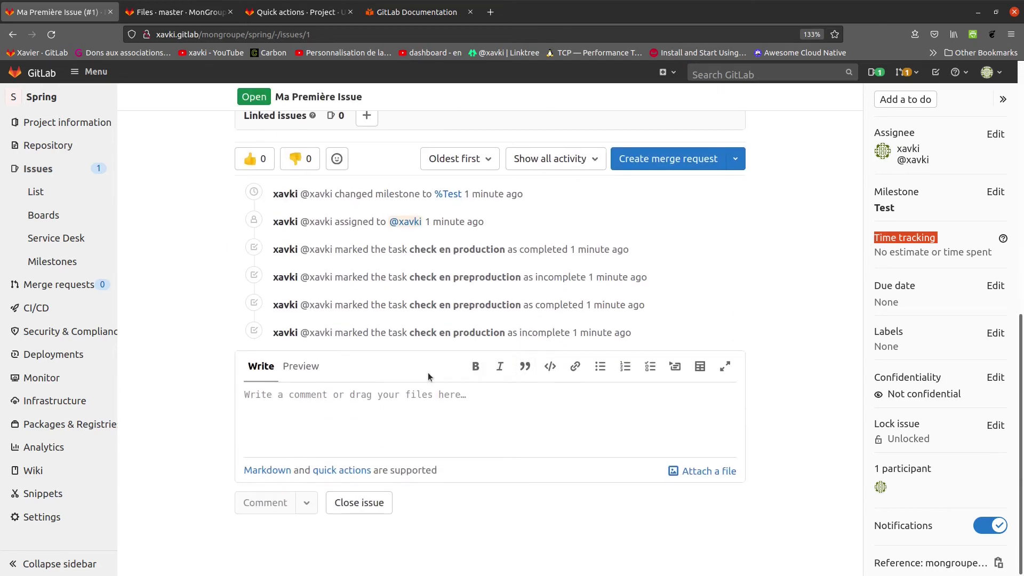
{"action": "scroll", "coordinate": [366, 346], "scroll_direction": "up", "scroll_amount": 8}
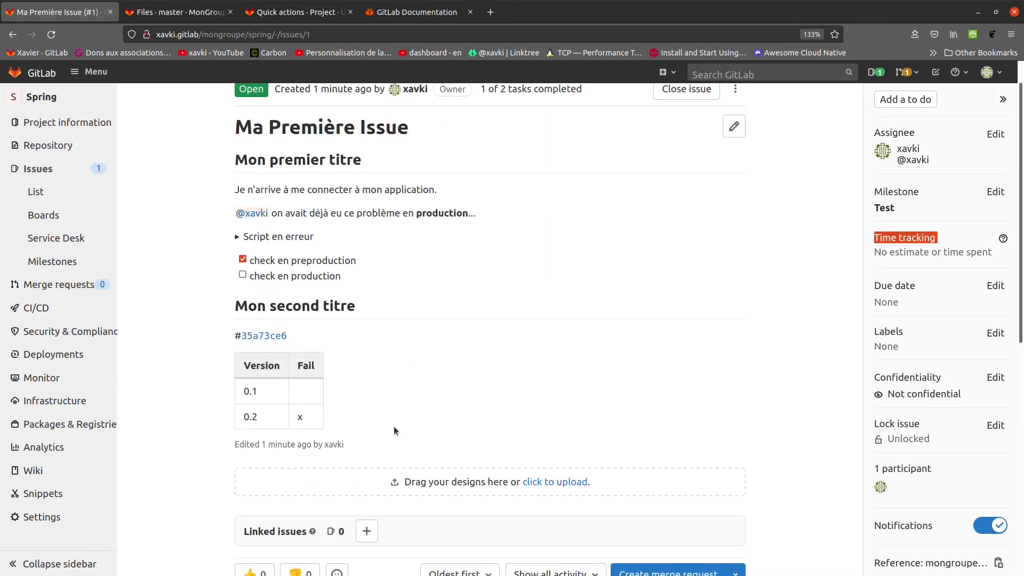
{"action": "scroll", "coordinate": [393, 430], "scroll_direction": "down", "scroll_amount": 8}
Step: Check the suggestions for "/estim" in a new comment, and shorten the text back to a slash
{"action": "left_click", "coordinate": [338, 397]}
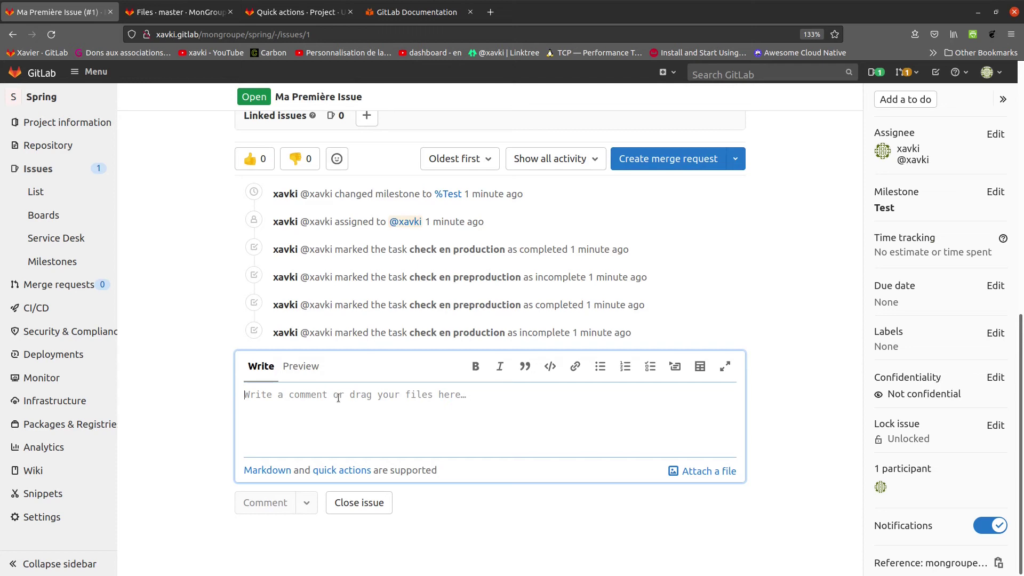
{"action": "type", "text": "/estim"}
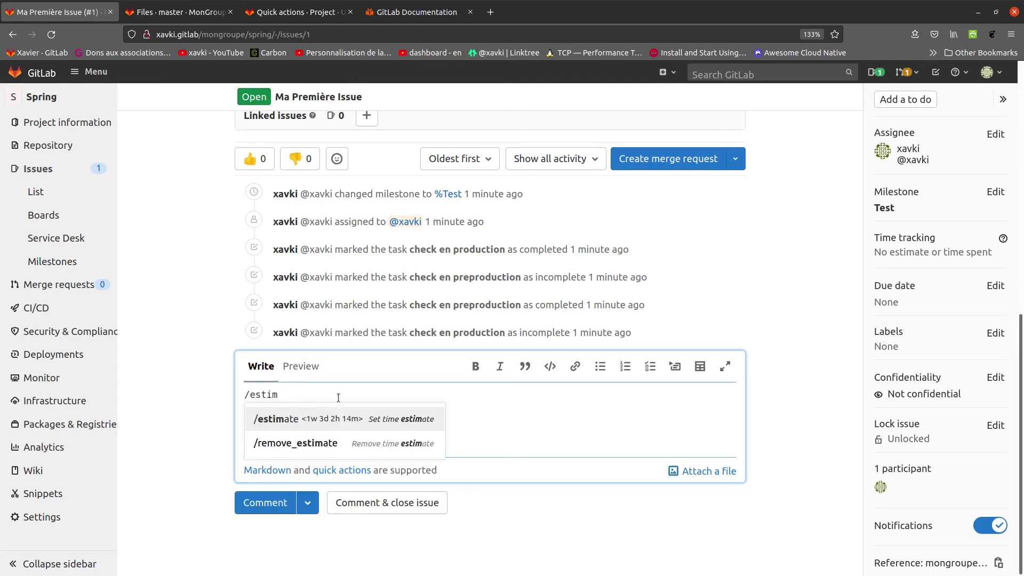
{"action": "key", "text": "BackSpace"}
{"action": "key", "text": "BackSpace"}
{"action": "key", "text": "BackSpace"}
{"action": "key", "text": "BackSpace"}
{"action": "key", "text": "BackSpace"}
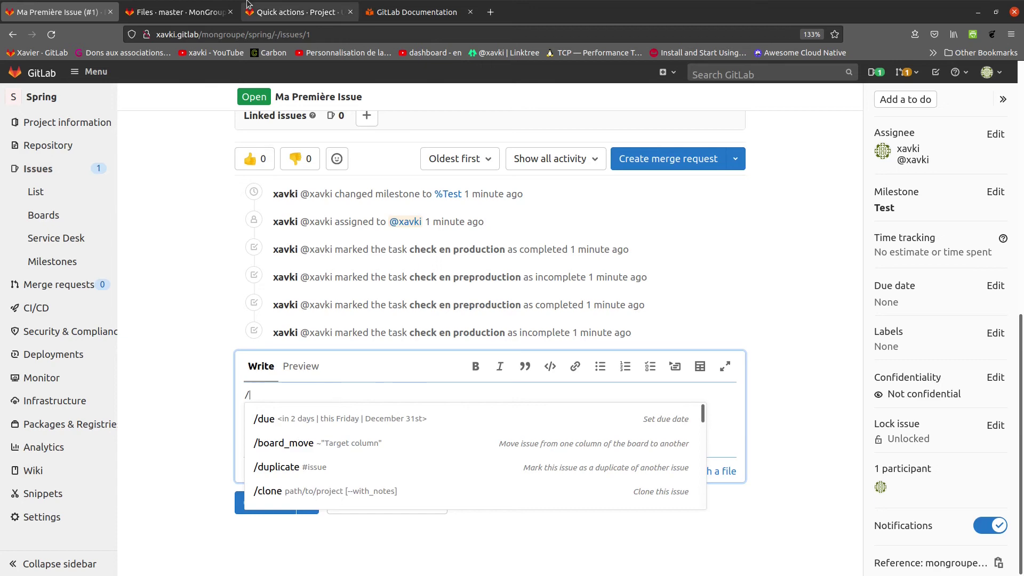
Step: Examine the table of issue commands on the quick actions help page
{"action": "left_click", "coordinate": [299, 11]}
{"action": "scroll", "coordinate": [279, 292], "scroll_direction": "up", "scroll_amount": 5}
{"action": "scroll", "coordinate": [278, 292], "scroll_direction": "up", "scroll_amount": 5}
{"action": "scroll", "coordinate": [252, 275], "scroll_direction": "down", "scroll_amount": 15}
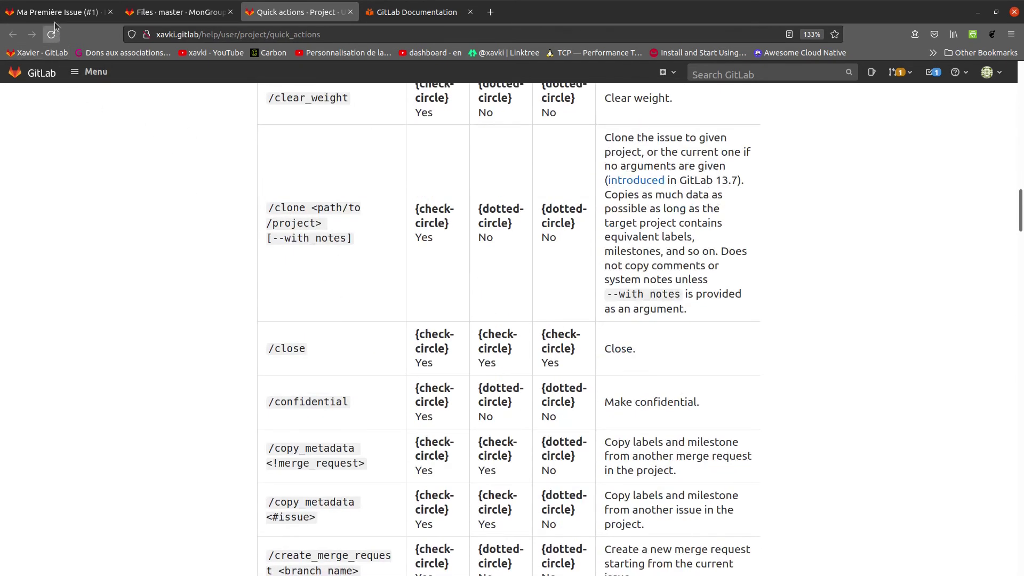
Step: Set the issue's time estimate to one day by posting the comment "/estimate 1d", and check its time tracking field
{"action": "left_click", "coordinate": [54, 15]}
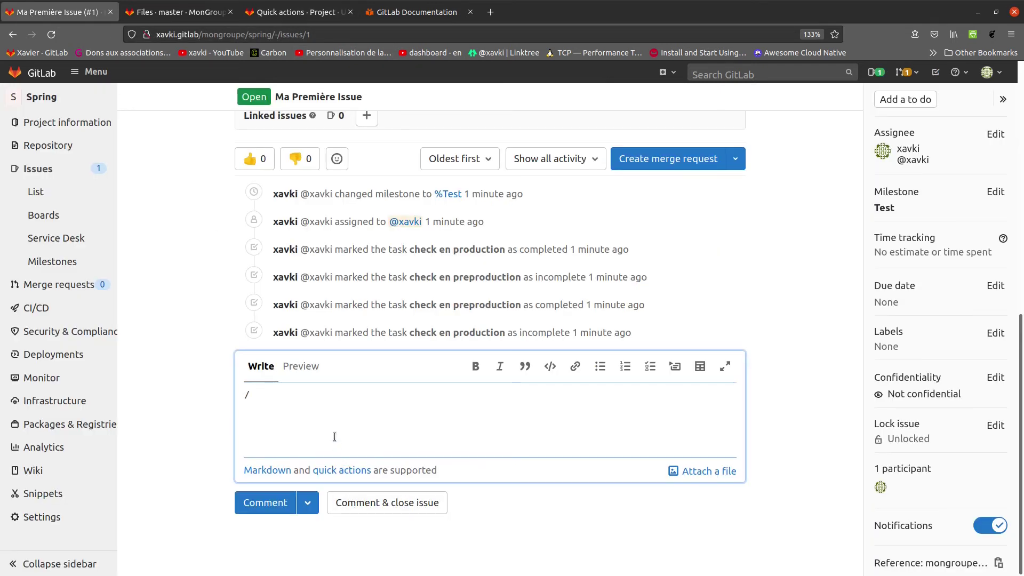
{"action": "key", "text": "BackSpace"}
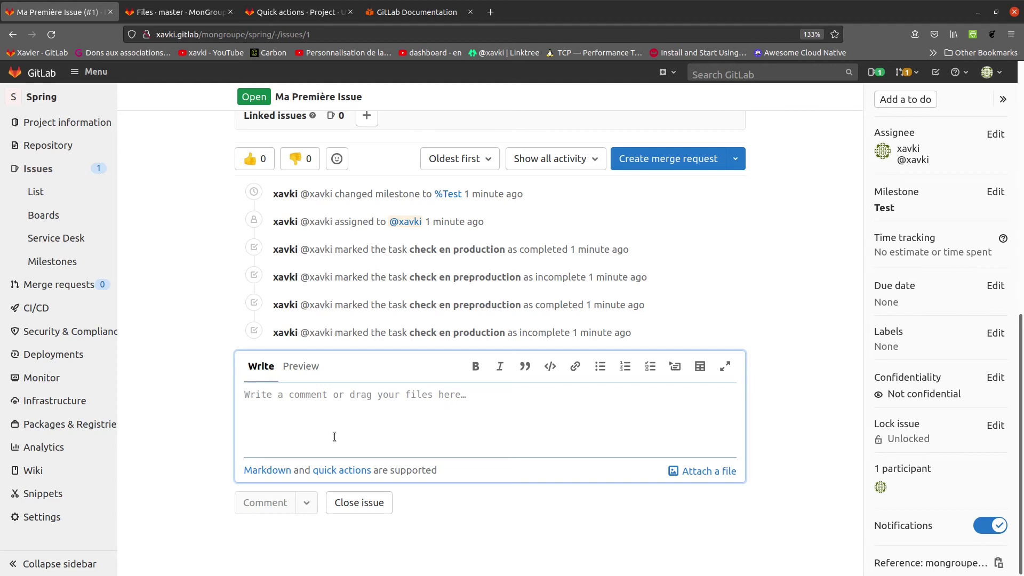
{"action": "type", "text": "/"}
{"action": "scroll", "coordinate": [347, 445], "scroll_direction": "down", "scroll_amount": 3}
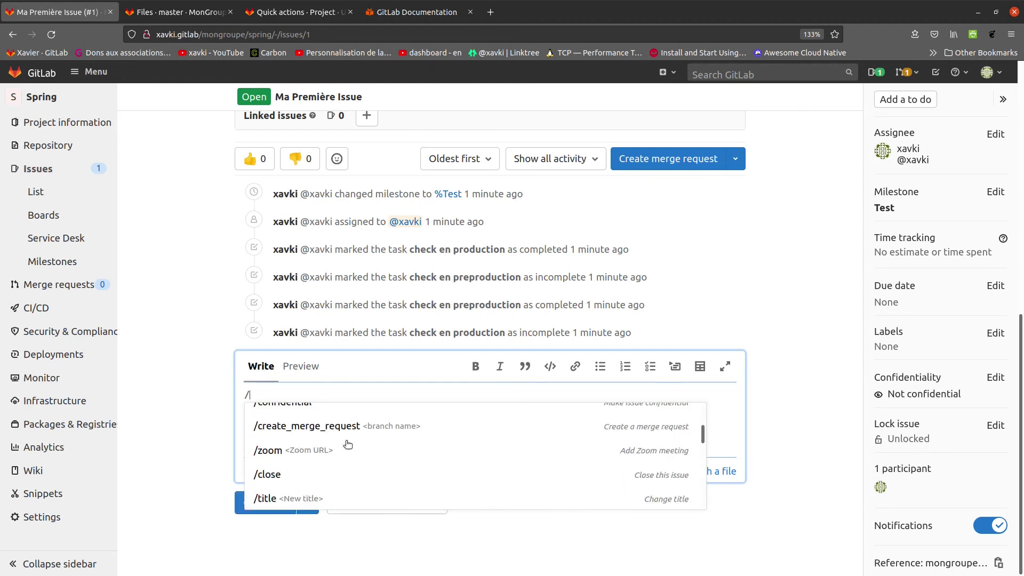
{"action": "scroll", "coordinate": [348, 444], "scroll_direction": "up", "scroll_amount": 3}
{"action": "type", "text": "estimate 1d"}
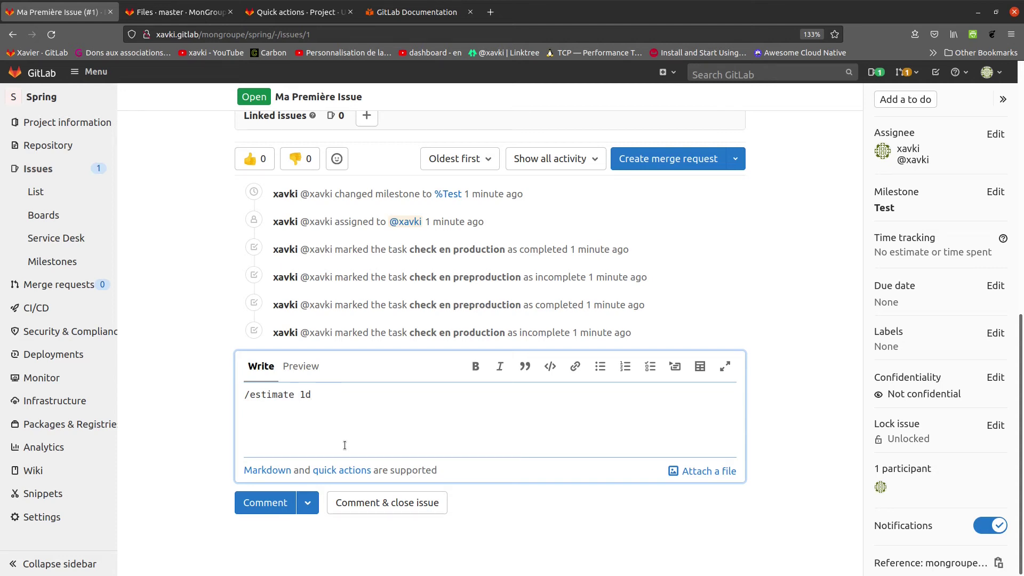
{"action": "left_click", "coordinate": [268, 500]}
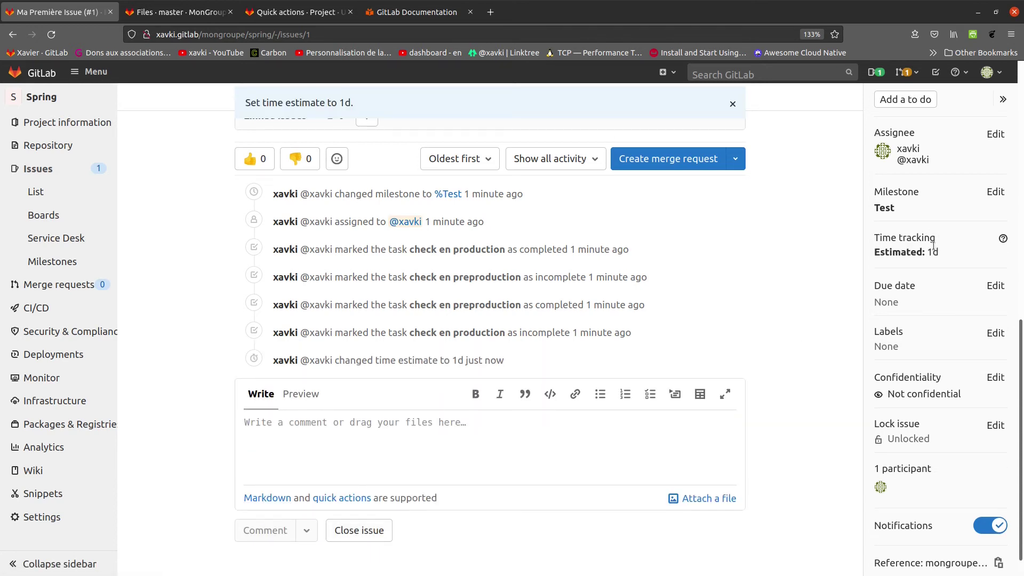
{"action": "left_click_drag", "start_coordinate": [940, 255], "coordinate": [874, 236]}
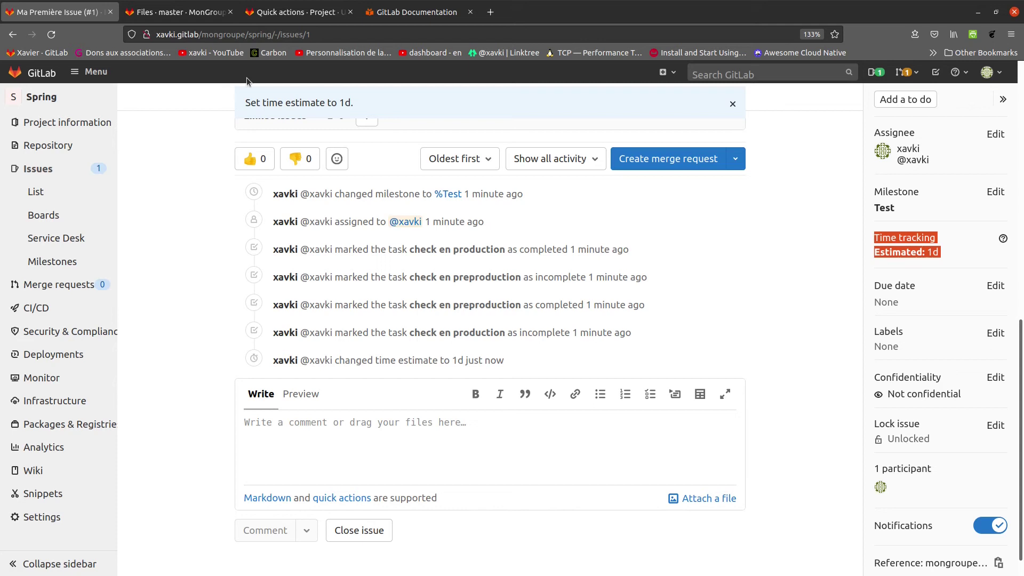
Step: Look at the project's milestones and check the estimate shown for "Ma Première Issue" in the issue list
{"action": "left_click", "coordinate": [166, 11]}
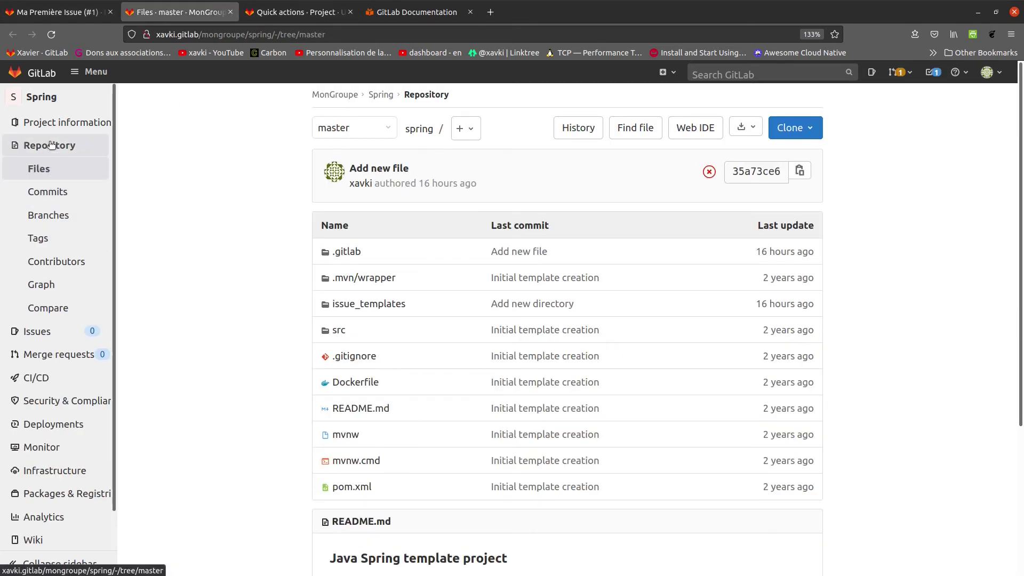
{"action": "mouse_move", "coordinate": [58, 332]}
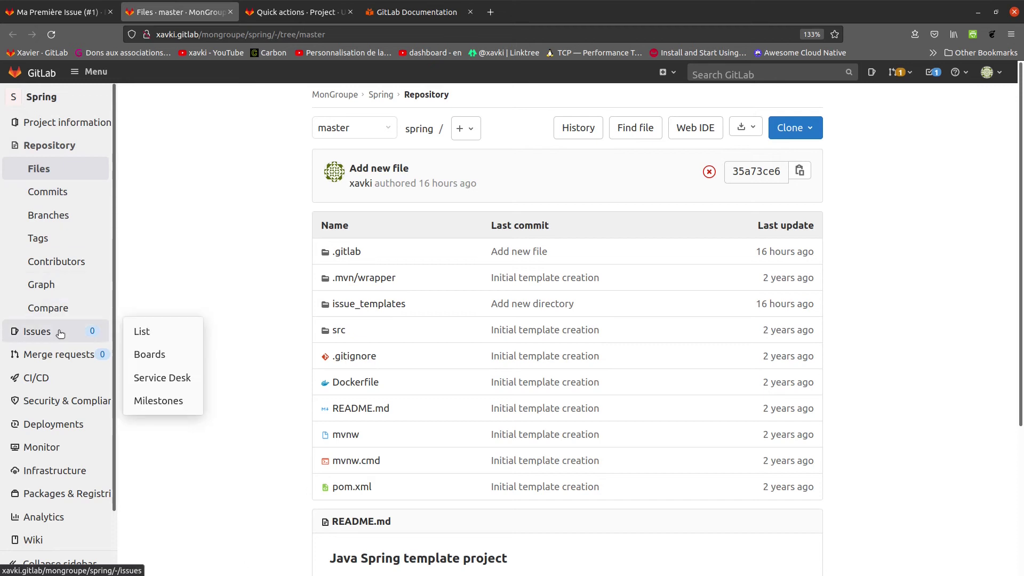
{"action": "left_click", "coordinate": [159, 402]}
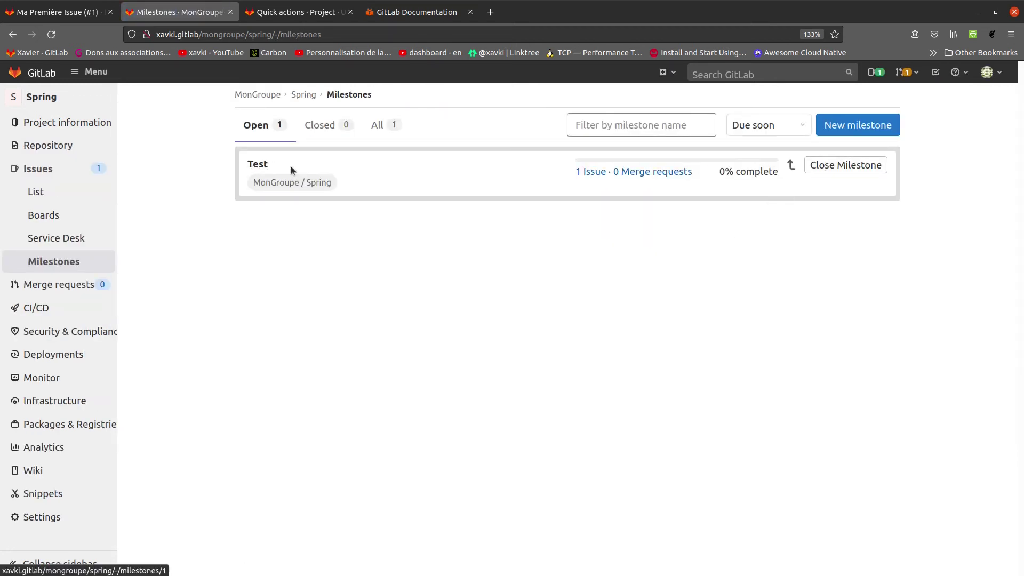
{"action": "left_click", "coordinate": [75, 194]}
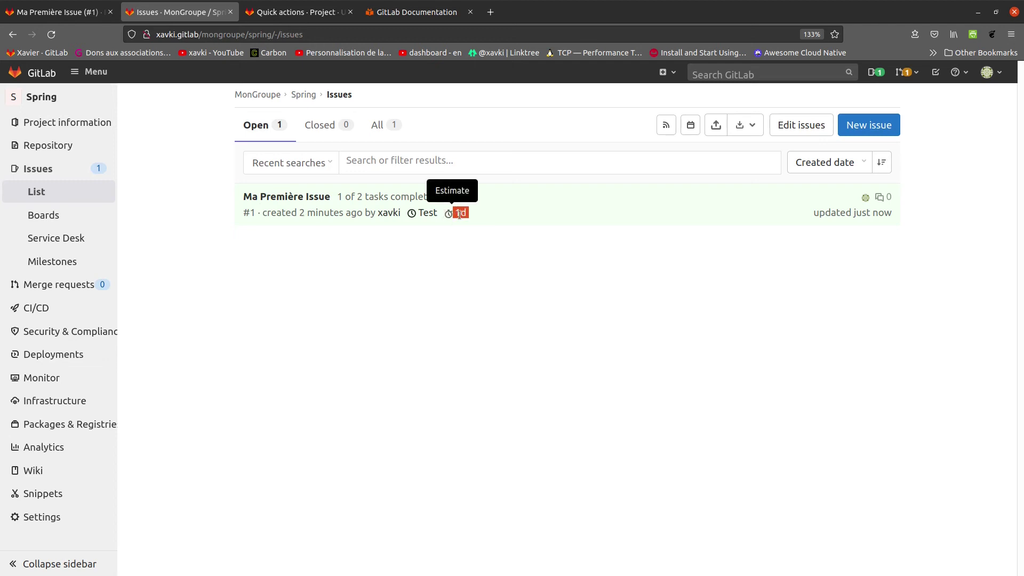
Step: Return to the open issue and log one hour of spent time by posting the comment "/spend 1h"
{"action": "left_click", "coordinate": [56, 12]}
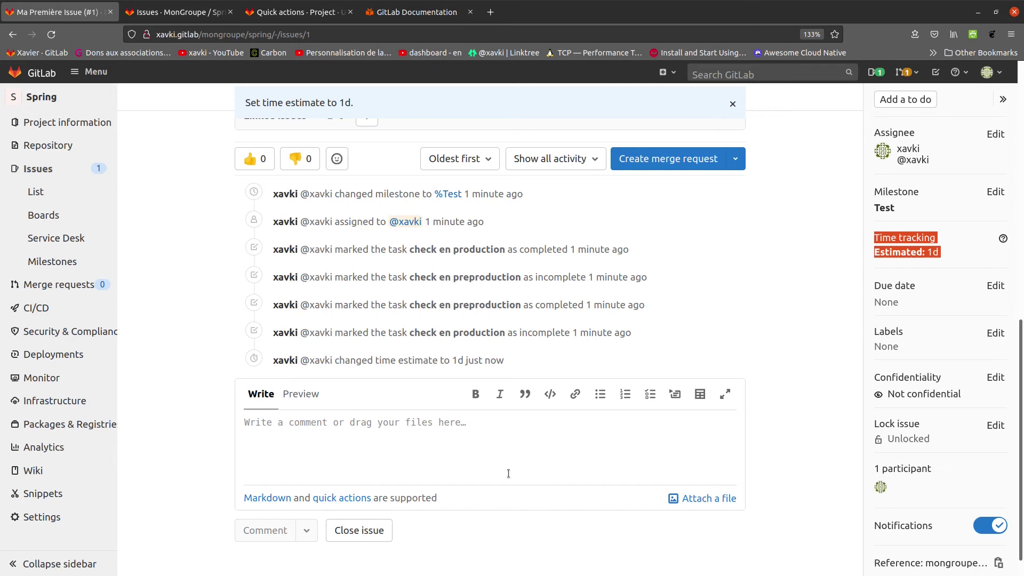
{"action": "scroll", "coordinate": [439, 476], "scroll_direction": "down", "scroll_amount": 1}
{"action": "scroll", "coordinate": [323, 453], "scroll_direction": "up", "scroll_amount": 8}
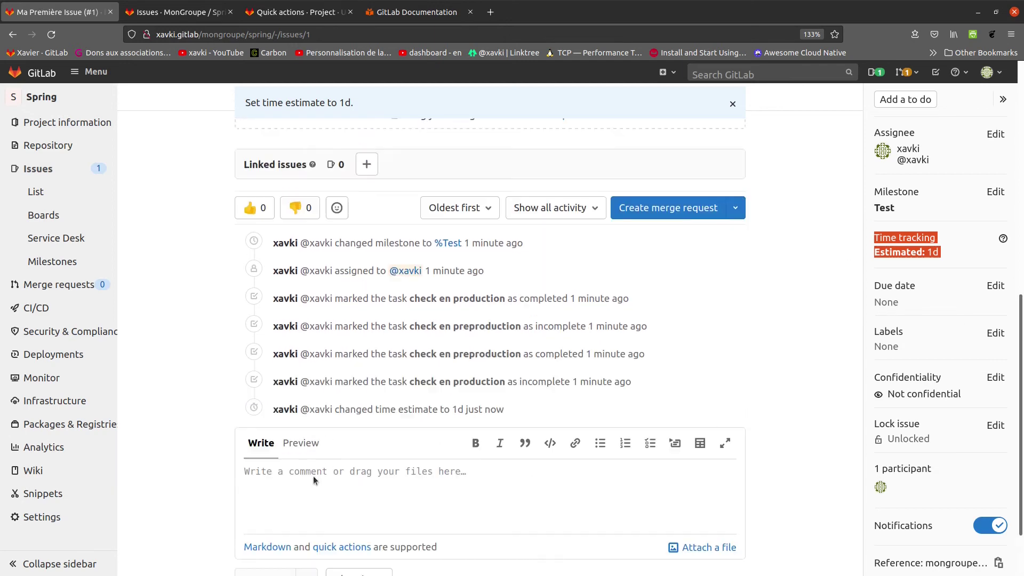
{"action": "scroll", "coordinate": [308, 505], "scroll_direction": "down", "scroll_amount": 3}
{"action": "scroll", "coordinate": [314, 491], "scroll_direction": "down", "scroll_amount": 5}
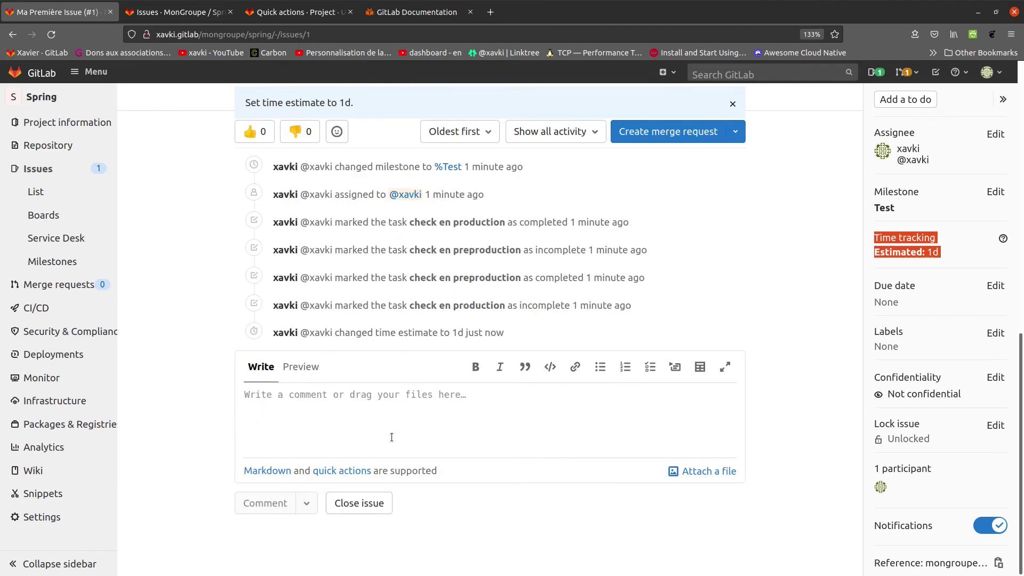
{"action": "scroll", "coordinate": [333, 471], "scroll_direction": "up", "scroll_amount": 5}
{"action": "scroll", "coordinate": [336, 468], "scroll_direction": "down", "scroll_amount": 3}
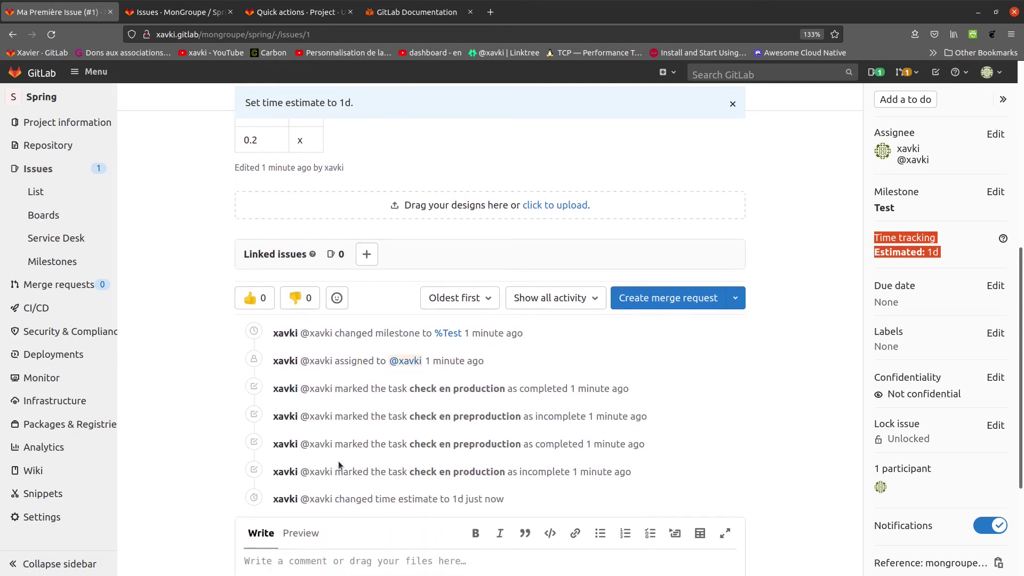
{"action": "scroll", "coordinate": [356, 445], "scroll_direction": "down", "scroll_amount": 3}
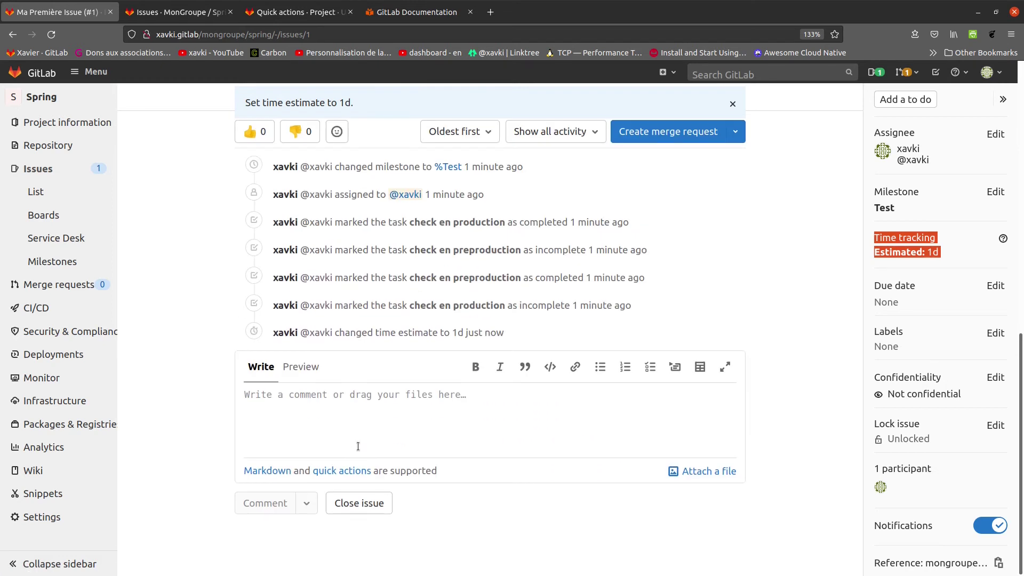
{"action": "left_click", "coordinate": [354, 407]}
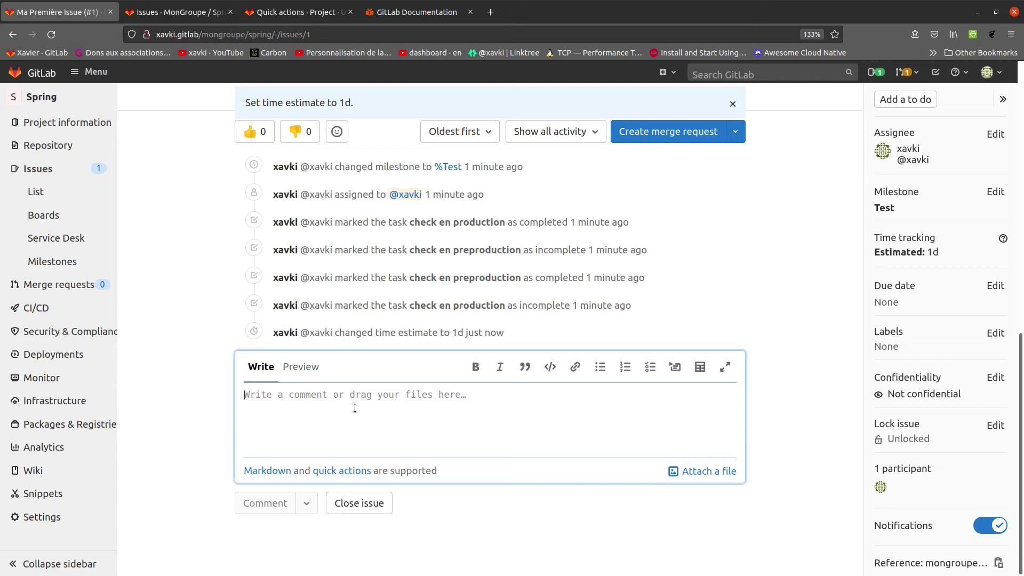
{"action": "type", "text": "/spe"}
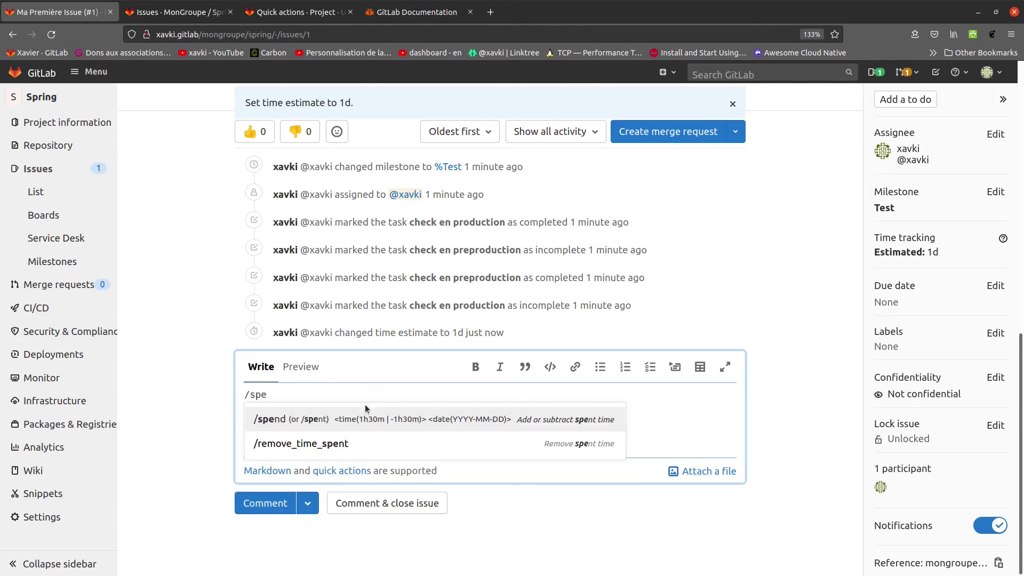
{"action": "key", "text": "Return"}
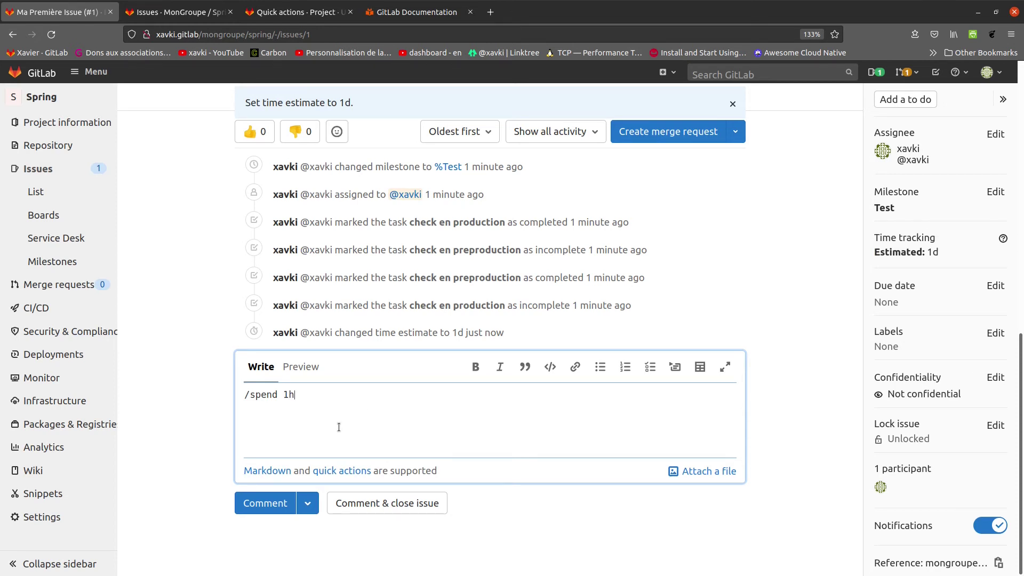
{"action": "left_click", "coordinate": [265, 503]}
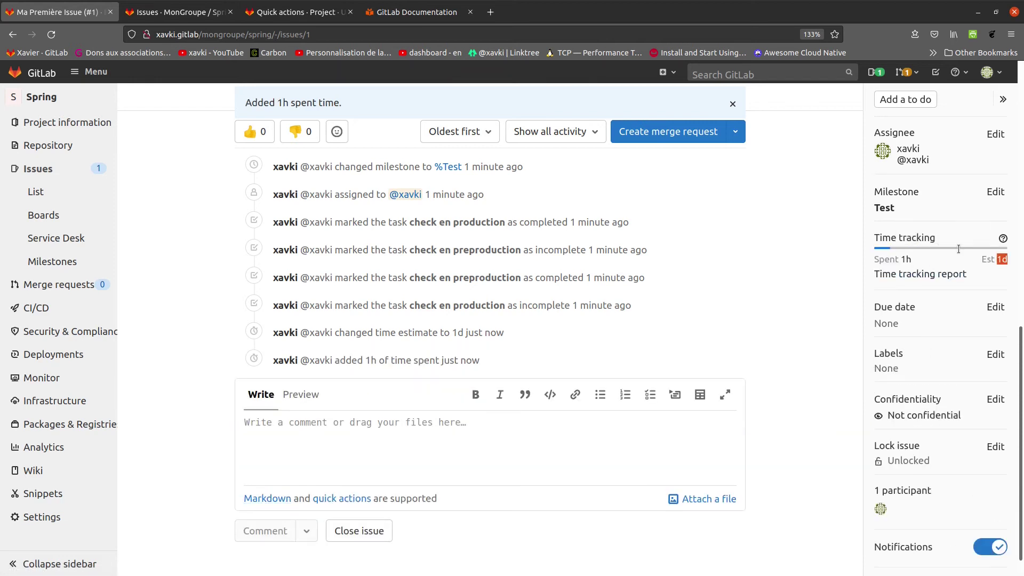
Step: Examine the spent and estimated time in the issue's time tracking, and refresh the issue list
{"action": "left_click_drag", "start_coordinate": [869, 239], "coordinate": [878, 240]}
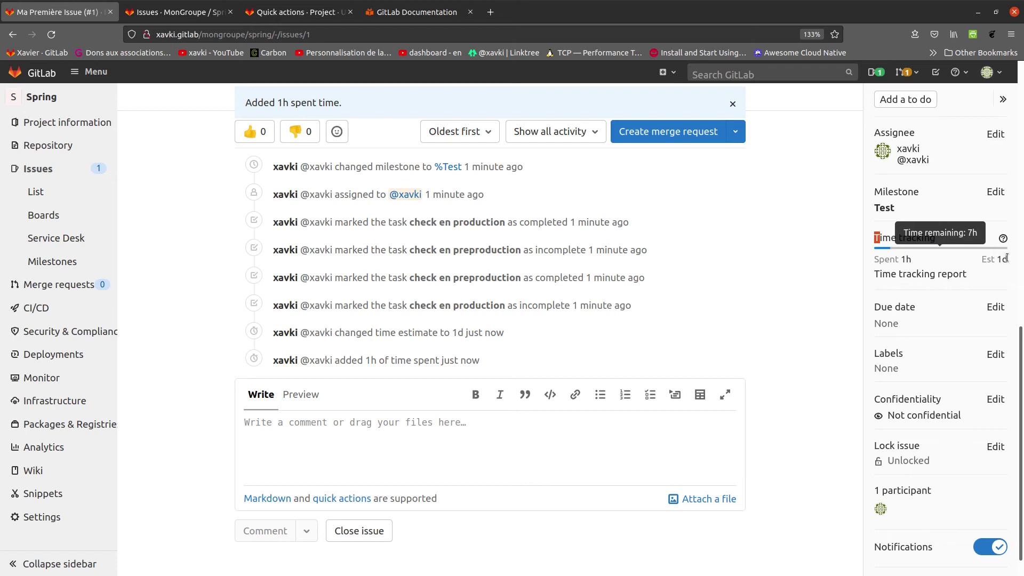
{"action": "left_click_drag", "start_coordinate": [1010, 263], "coordinate": [878, 263]}
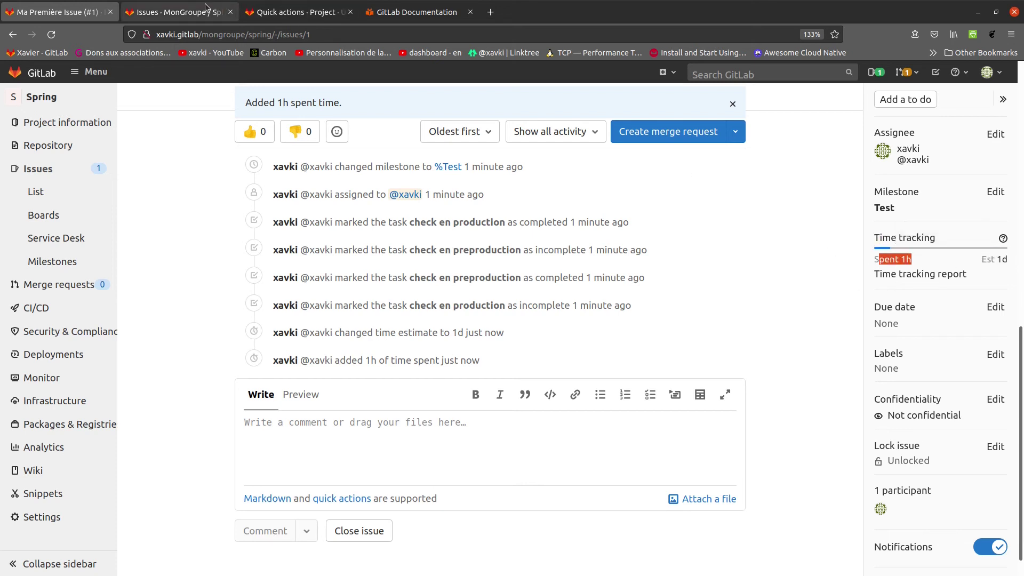
{"action": "left_click", "coordinate": [176, 11]}
{"action": "key", "text": "F5"}
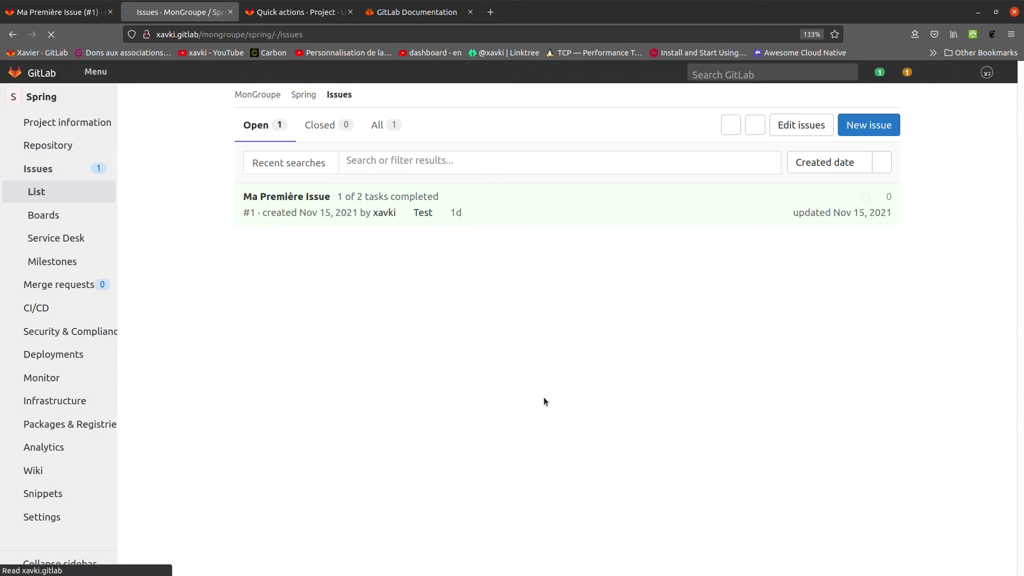
Step: Reopen "Ma Première Issue" from the list, mark its "check en production" task as completed, and review the activity
{"action": "left_click", "coordinate": [303, 198]}
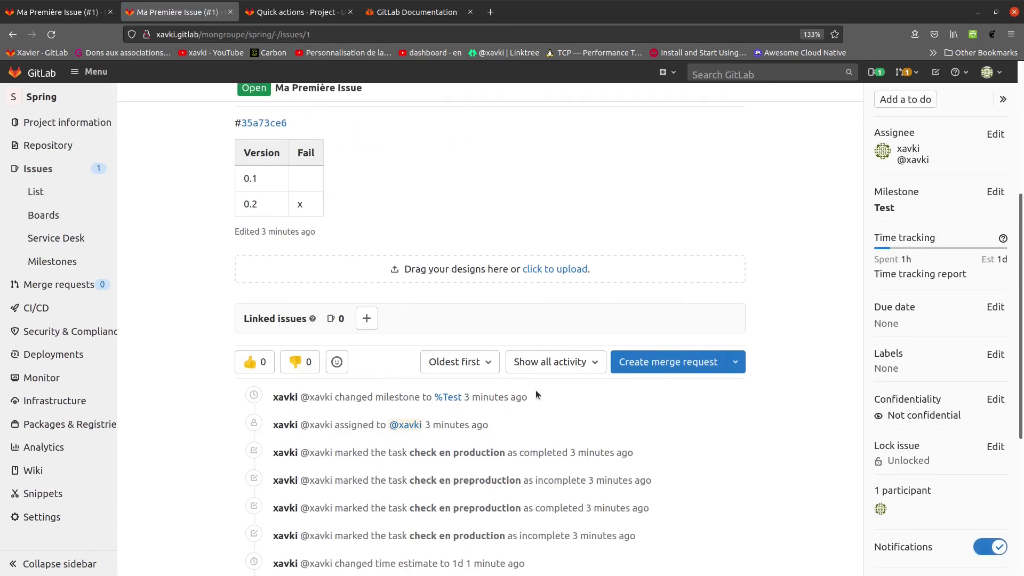
{"action": "scroll", "coordinate": [519, 406], "scroll_direction": "up", "scroll_amount": 5}
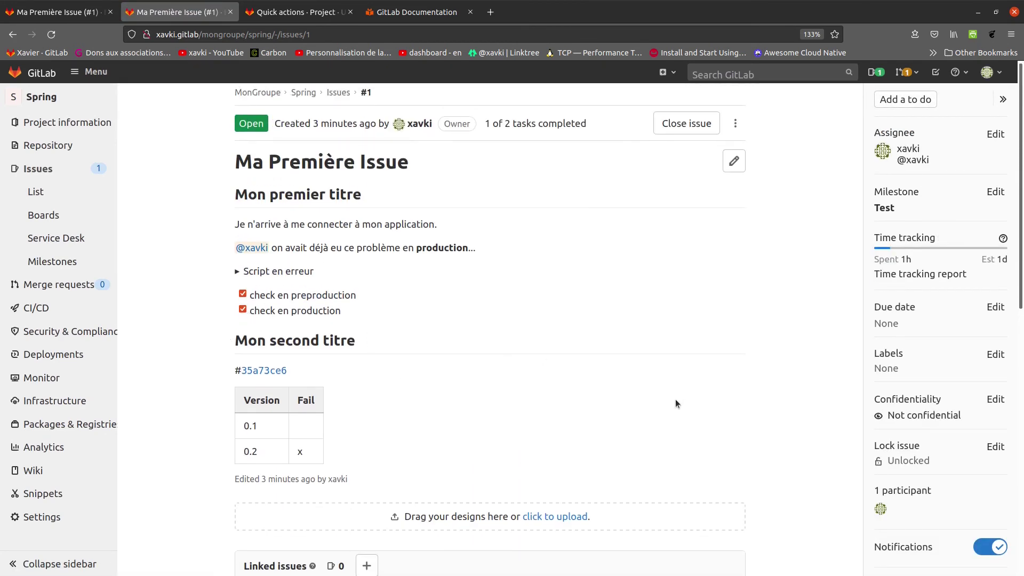
{"action": "scroll", "coordinate": [675, 398], "scroll_direction": "down", "scroll_amount": 8}
{"action": "scroll", "coordinate": [681, 376], "scroll_direction": "up", "scroll_amount": 3}
{"action": "scroll", "coordinate": [607, 425], "scroll_direction": "down", "scroll_amount": 5}
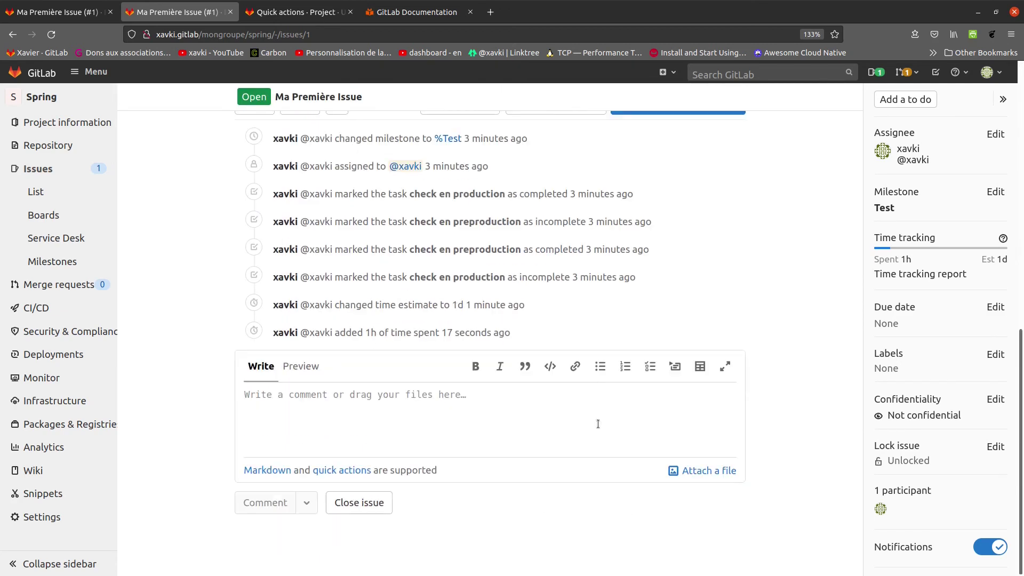
{"action": "scroll", "coordinate": [455, 353], "scroll_direction": "up", "scroll_amount": 10}
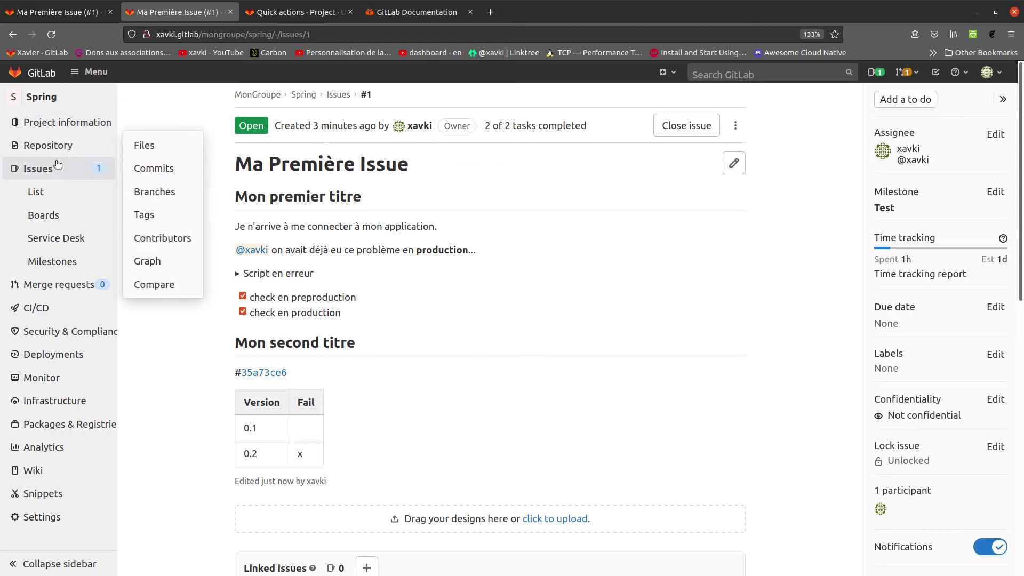
Step: Check the issue in the issue list and on the Development board, and reopen it from the board
{"action": "left_click", "coordinate": [59, 192]}
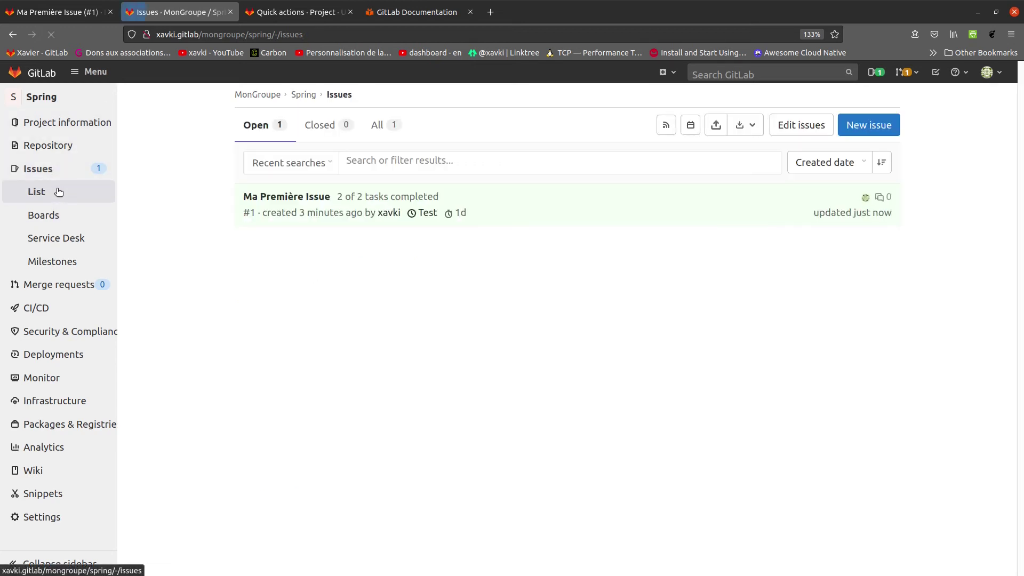
{"action": "left_click", "coordinate": [74, 218]}
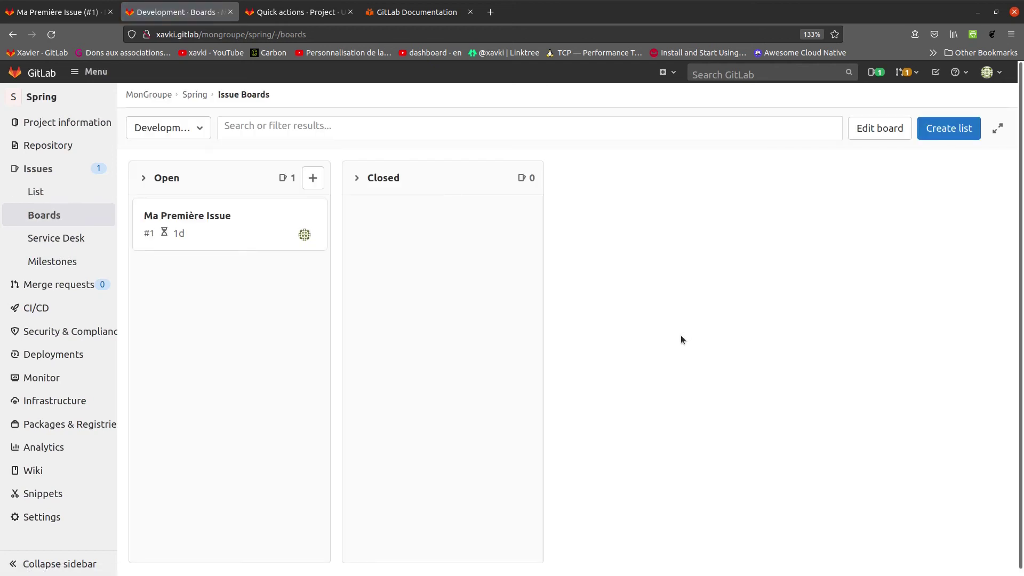
{"action": "left_click", "coordinate": [205, 216]}
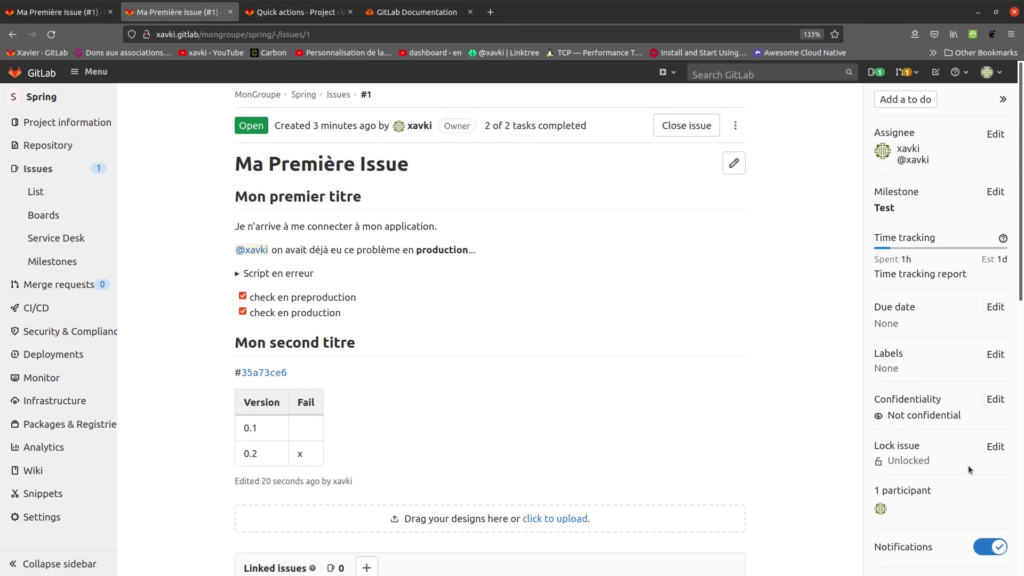
Step: Try the issue's notifications toggle, and view the possible assignees without changing the selection
{"action": "scroll", "coordinate": [968, 465], "scroll_direction": "down", "scroll_amount": 2}
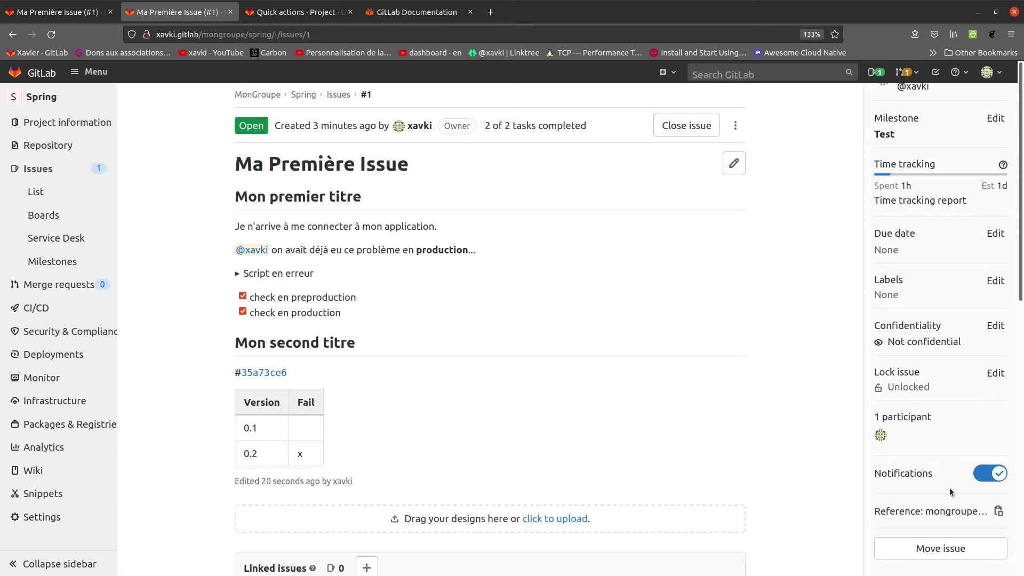
{"action": "left_click", "coordinate": [997, 474]}
{"action": "scroll", "coordinate": [963, 420], "scroll_direction": "up", "scroll_amount": 2}
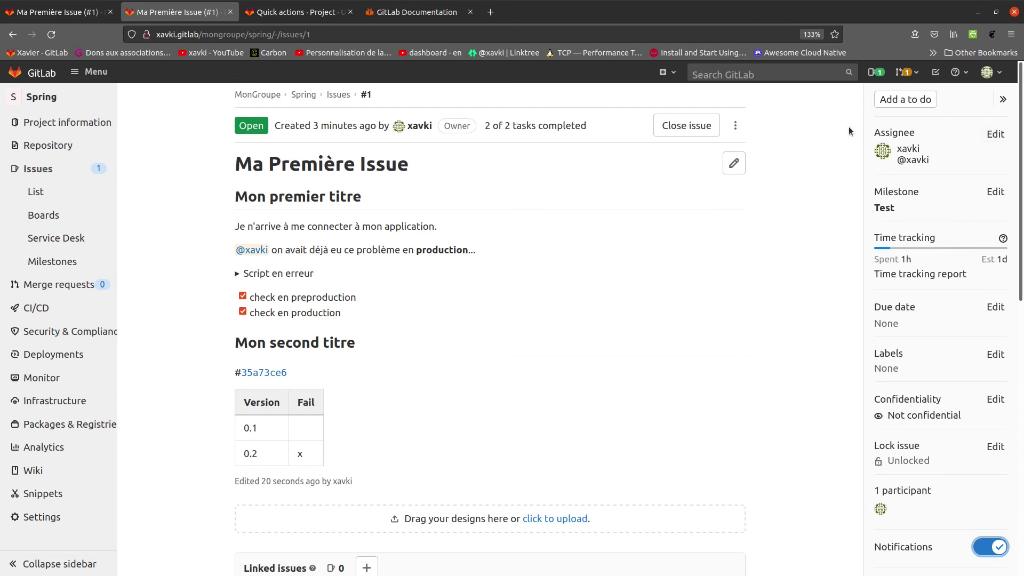
{"action": "left_click", "coordinate": [1002, 136]}
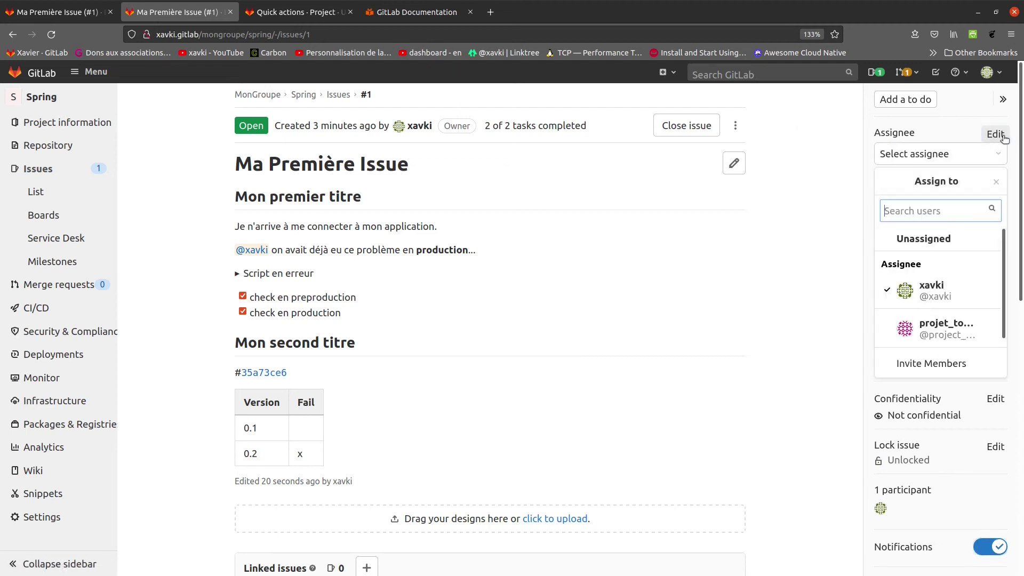
{"action": "left_click", "coordinate": [770, 244]}
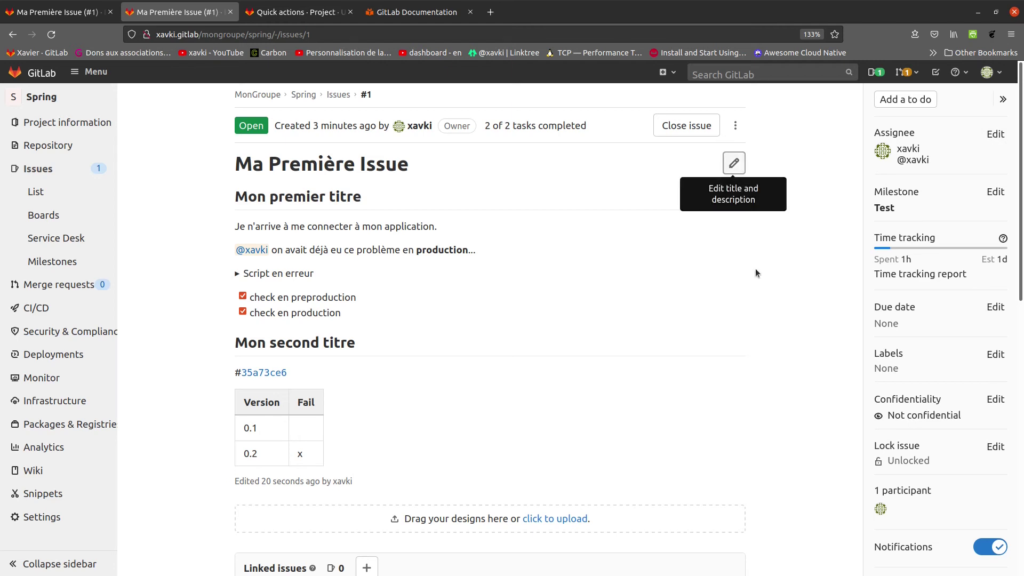
Step: Examine the issue's "check en preproduction" task and the task completion summary above the title
{"action": "scroll", "coordinate": [753, 306], "scroll_direction": "down", "scroll_amount": 5}
{"action": "scroll", "coordinate": [748, 313], "scroll_direction": "up", "scroll_amount": 5}
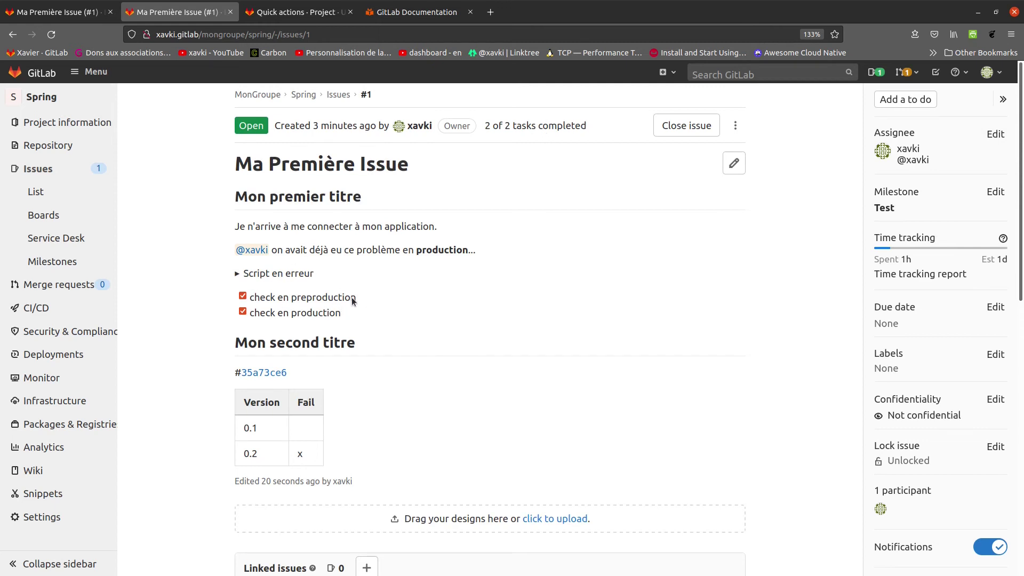
{"action": "left_click_drag", "start_coordinate": [365, 297], "coordinate": [245, 297]}
{"action": "left_click_drag", "start_coordinate": [587, 125], "coordinate": [484, 126]}
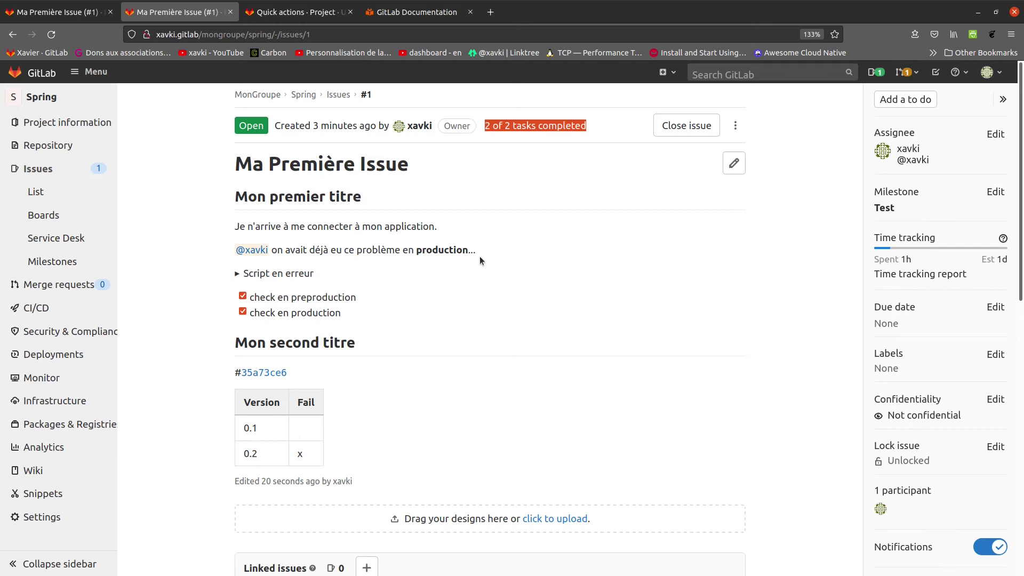
Step: Mark both check tasks of "Ma Première Issue" as incomplete and again as completed, checking the task completion summary each time
{"action": "left_click", "coordinate": [242, 296]}
{"action": "left_click", "coordinate": [243, 310]}
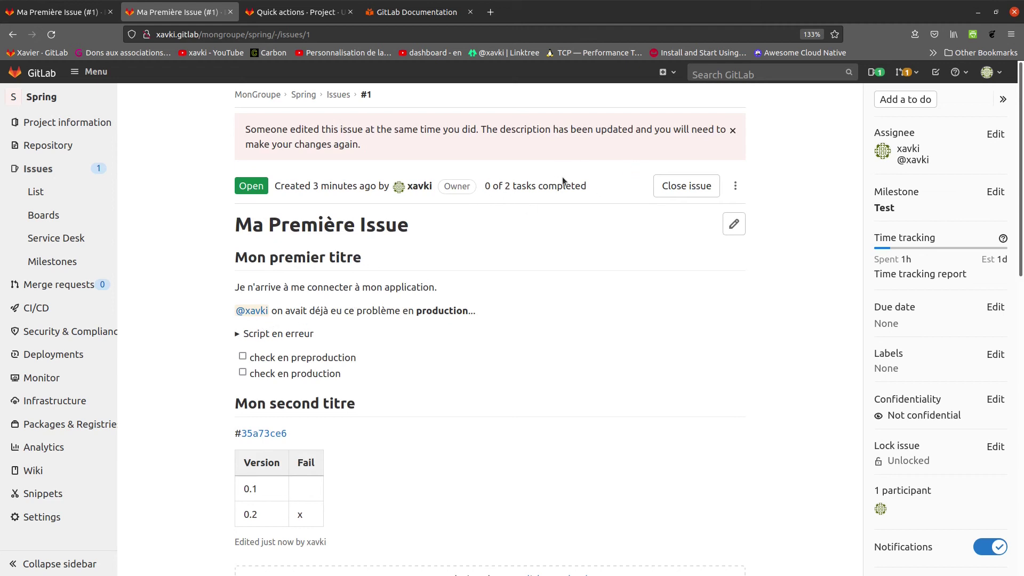
{"action": "left_click_drag", "start_coordinate": [582, 185], "coordinate": [533, 185]}
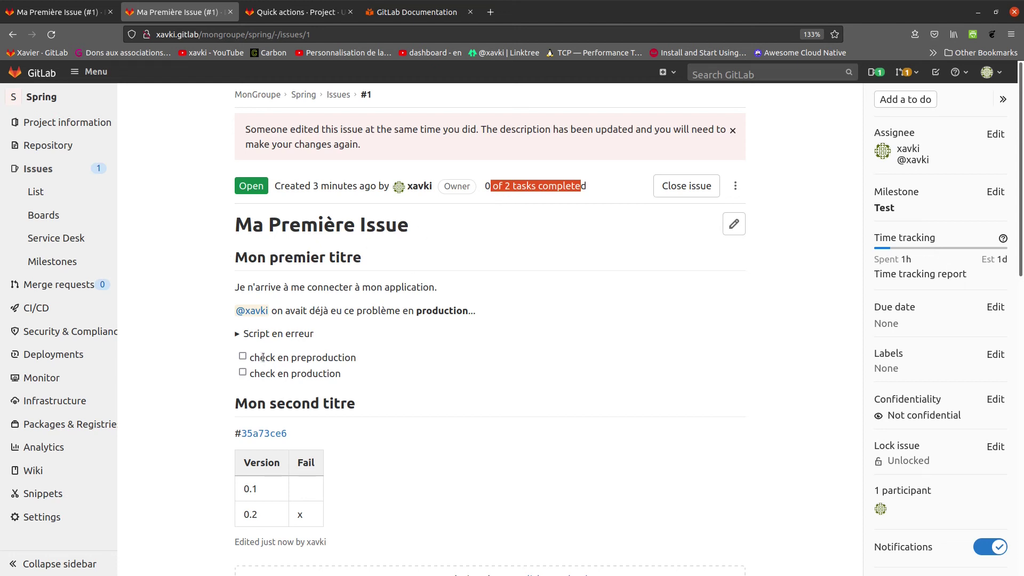
{"action": "left_click", "coordinate": [242, 357]}
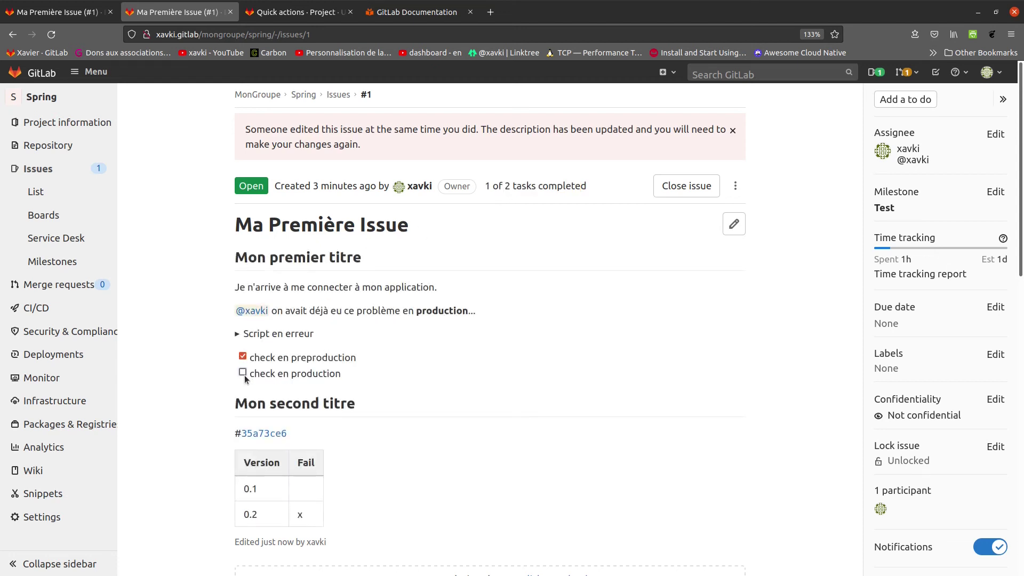
{"action": "left_click", "coordinate": [242, 372]}
{"action": "left_click_drag", "start_coordinate": [588, 187], "coordinate": [486, 186]}
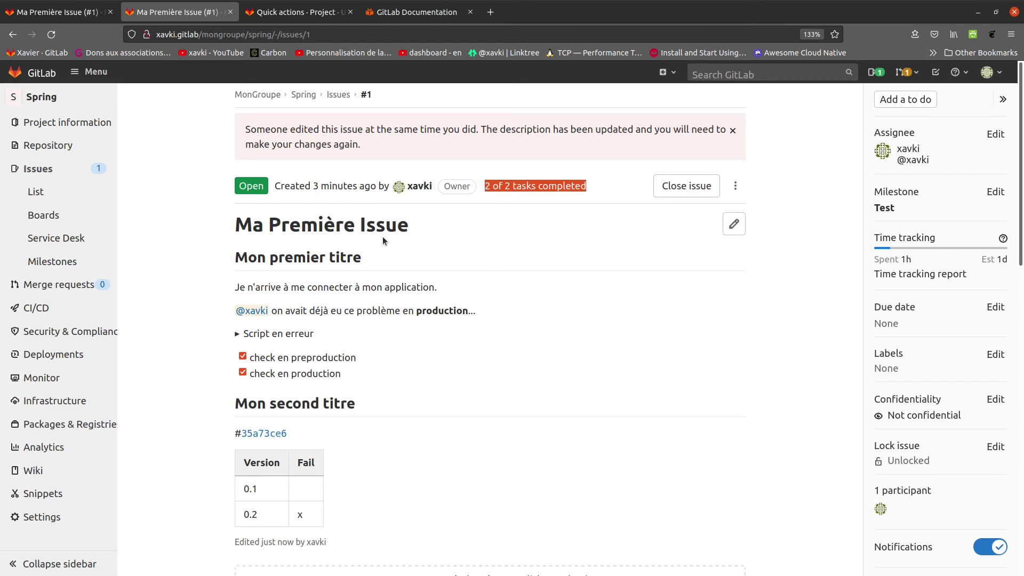
Step: View the issue's additional actions, and review its linked issues and activity history
{"action": "left_click", "coordinate": [737, 188]}
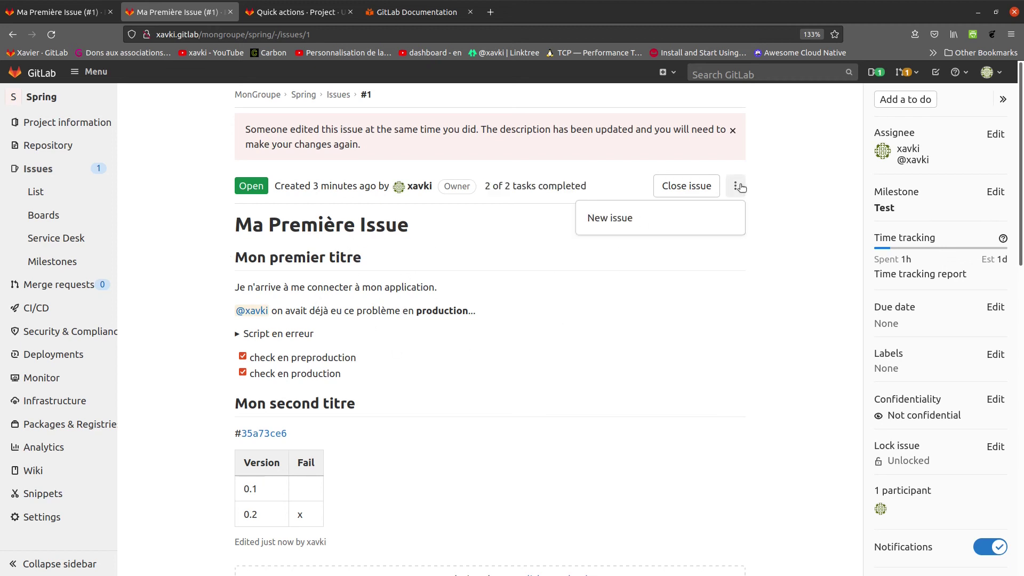
{"action": "left_click", "coordinate": [778, 176]}
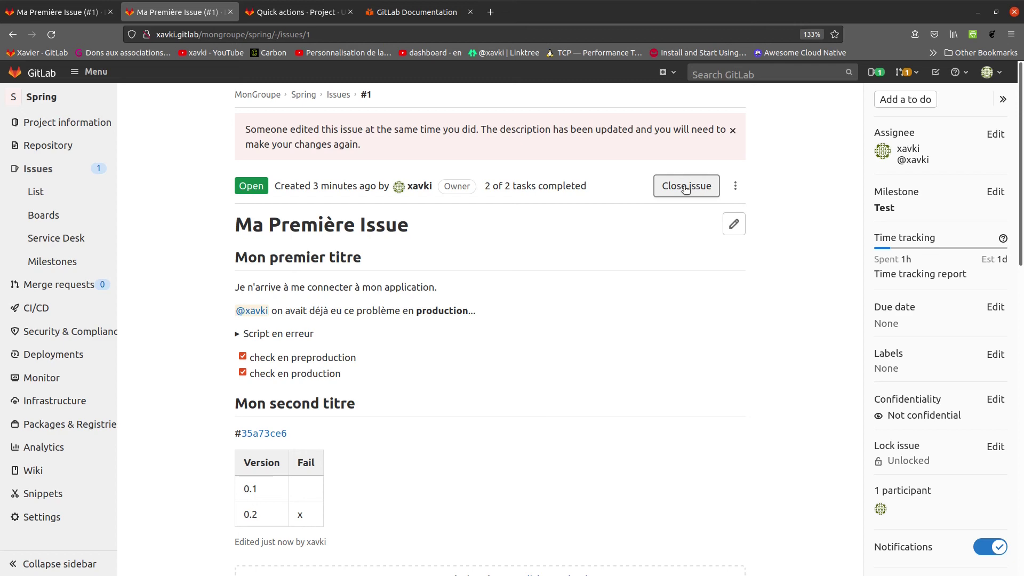
{"action": "scroll", "coordinate": [706, 395], "scroll_direction": "down", "scroll_amount": 5}
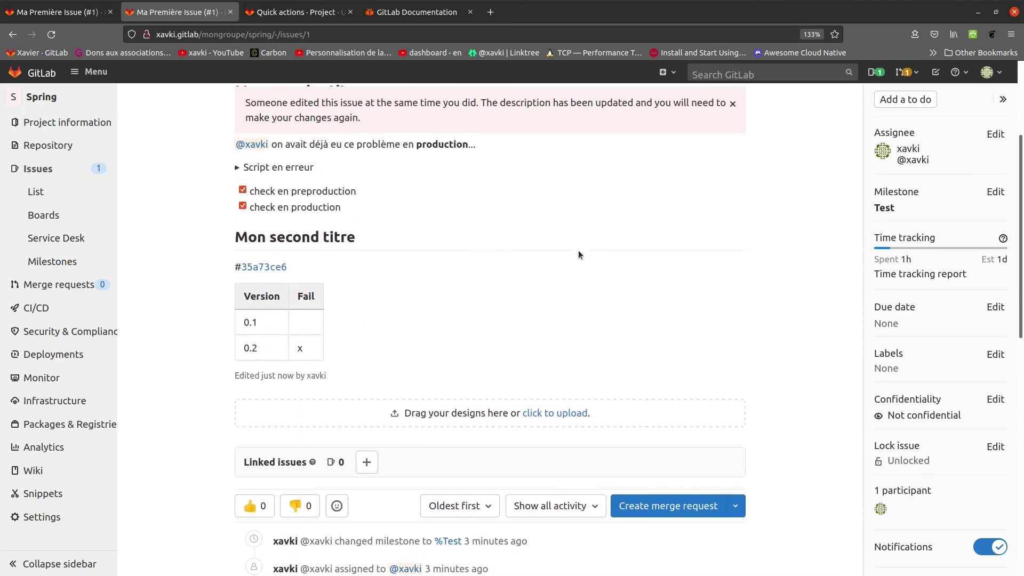
{"action": "scroll", "coordinate": [434, 352], "scroll_direction": "down", "scroll_amount": 6}
{"action": "scroll", "coordinate": [434, 352], "scroll_direction": "up", "scroll_amount": 3}
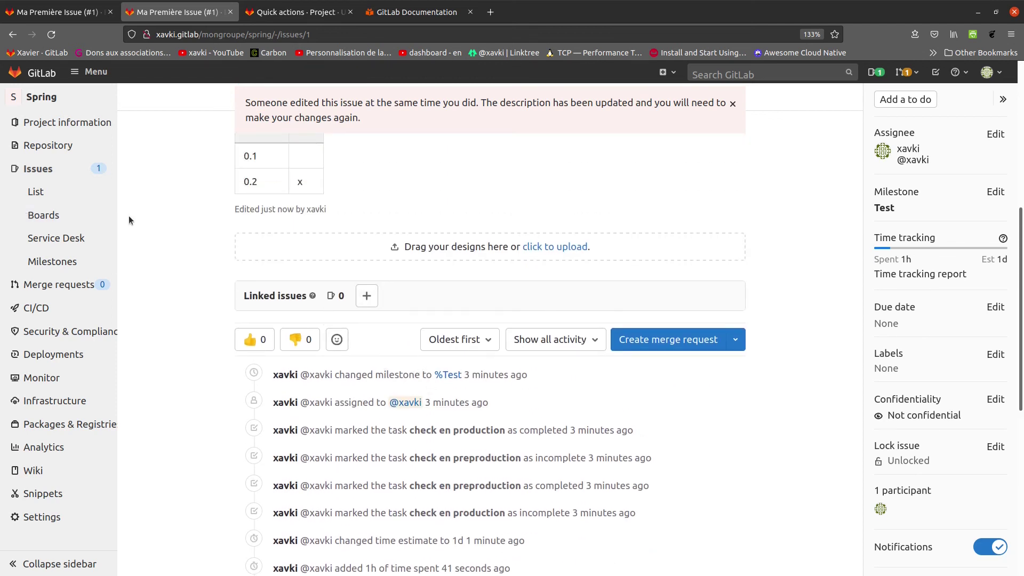
{"action": "scroll", "coordinate": [166, 295], "scroll_direction": "up", "scroll_amount": 6}
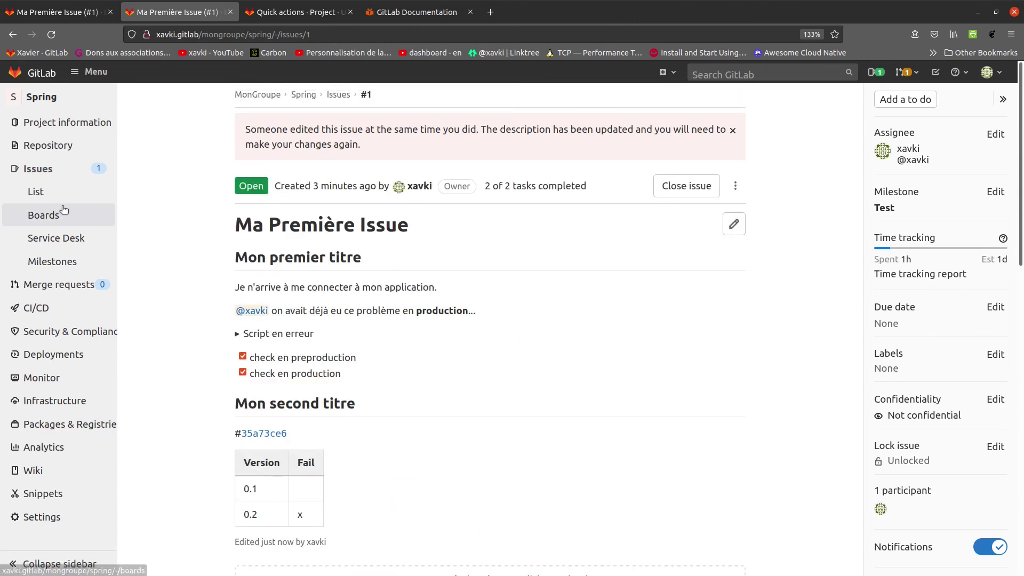
Step: Create a new issue from the issue list, titled "Ma deuxième issue" with the description "test 2"
{"action": "left_click", "coordinate": [54, 191]}
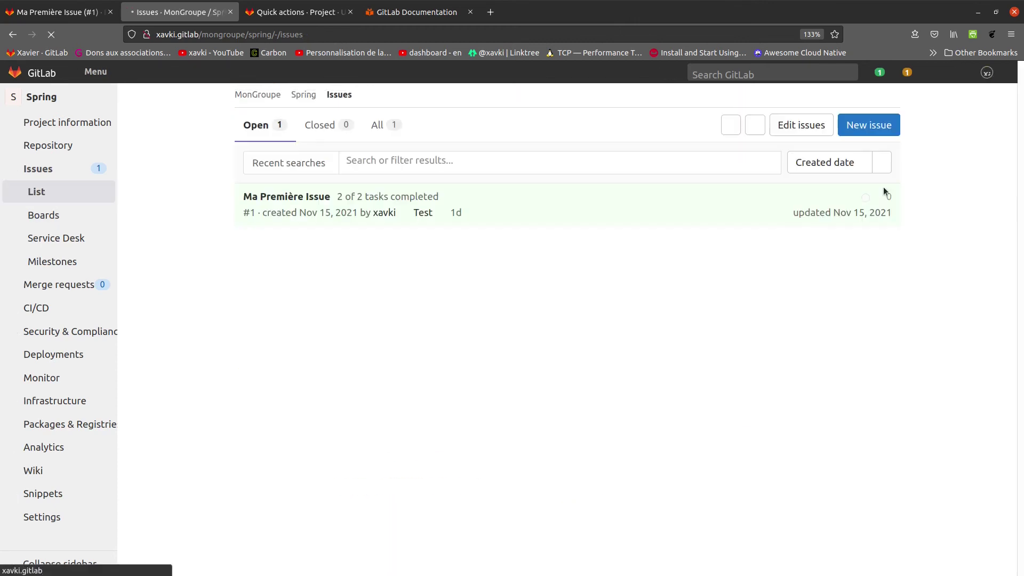
{"action": "left_click", "coordinate": [868, 131]}
{"action": "type", "text": "Ma deuxième"}
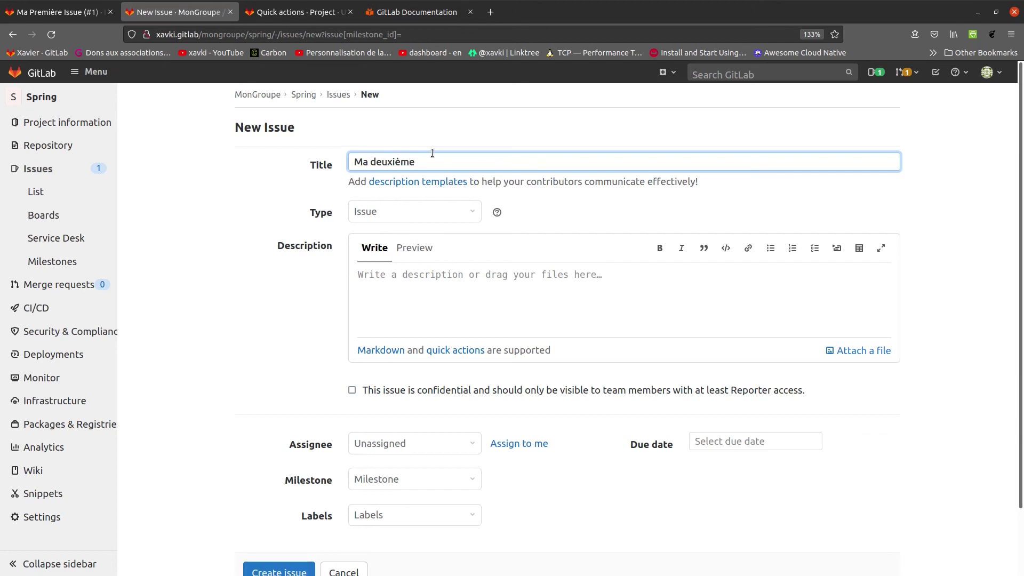
{"action": "type", "text": " issue"}
{"action": "scroll", "coordinate": [301, 315], "scroll_direction": "down", "scroll_amount": 2}
{"action": "left_click", "coordinate": [414, 205]}
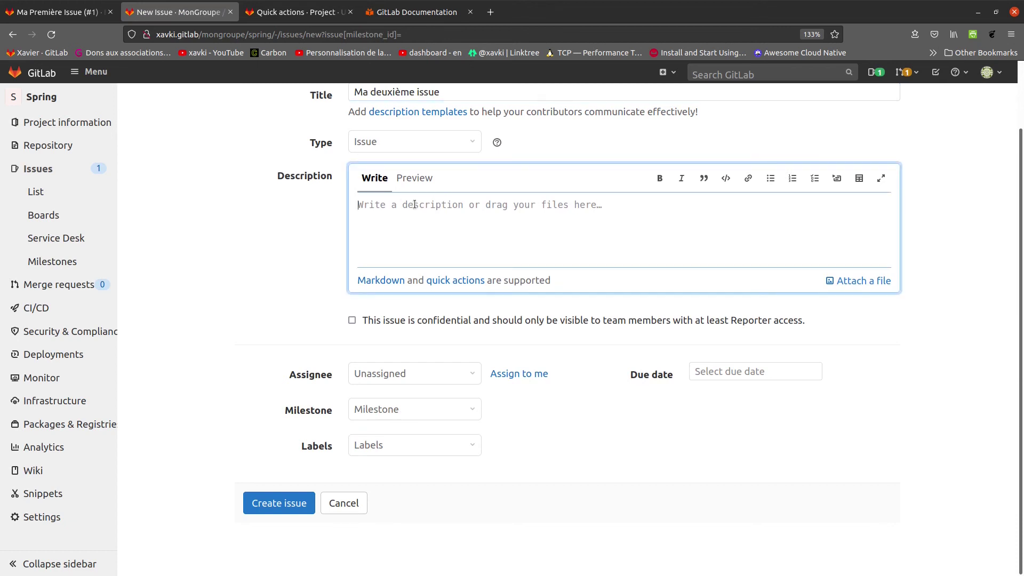
{"action": "type", "text": "test 2"}
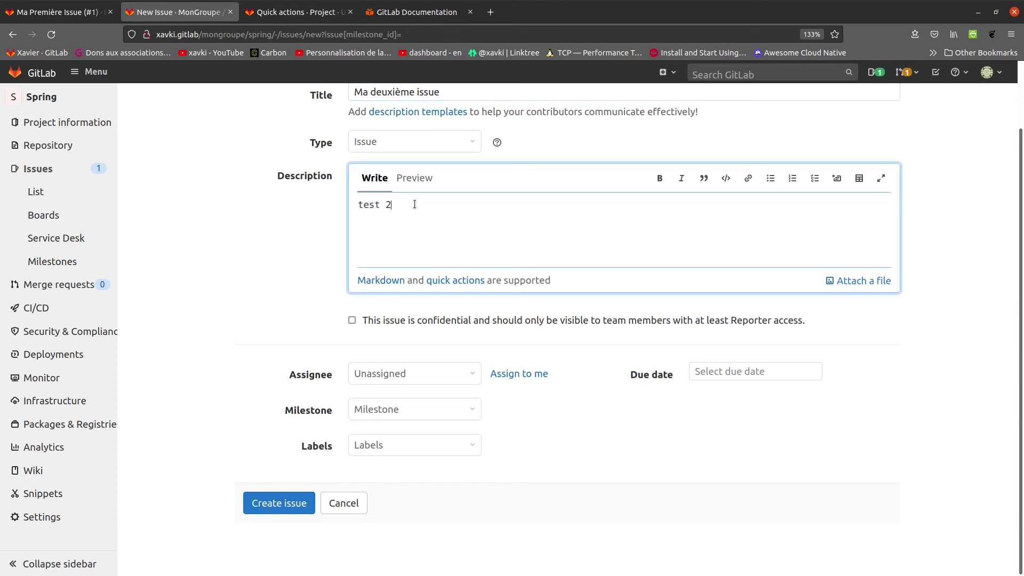
{"action": "left_click", "coordinate": [302, 505]}
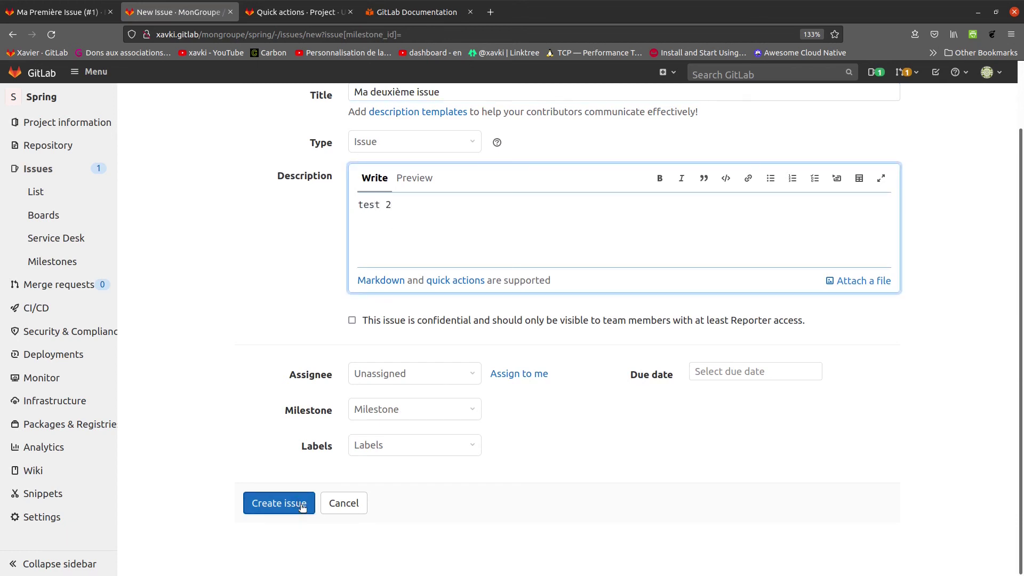
{"action": "left_click", "coordinate": [302, 505]}
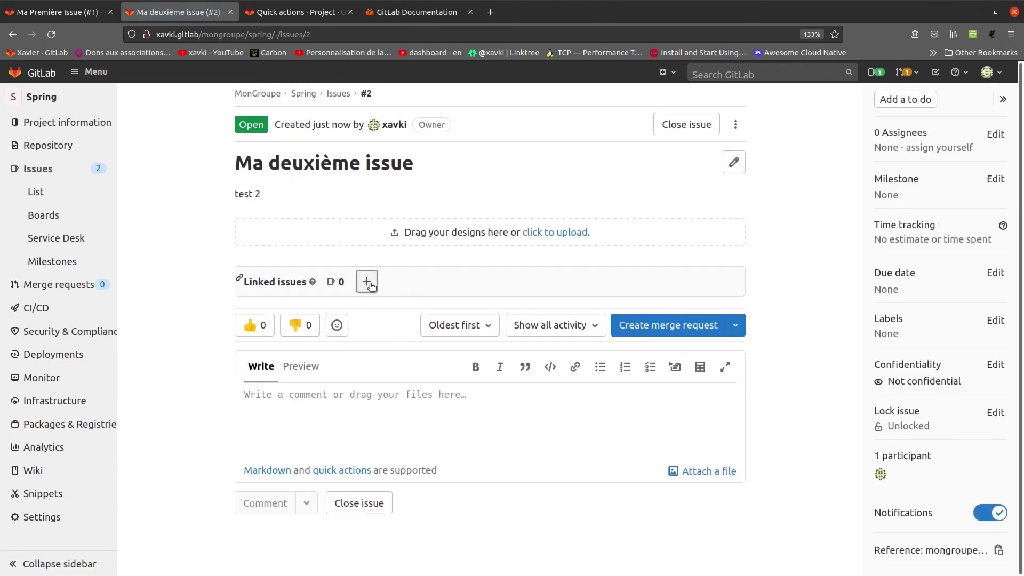
Step: Add issue #1, "Ma Première Issue", as a linked issue of "Ma deuxième issue"
{"action": "left_click", "coordinate": [367, 283]}
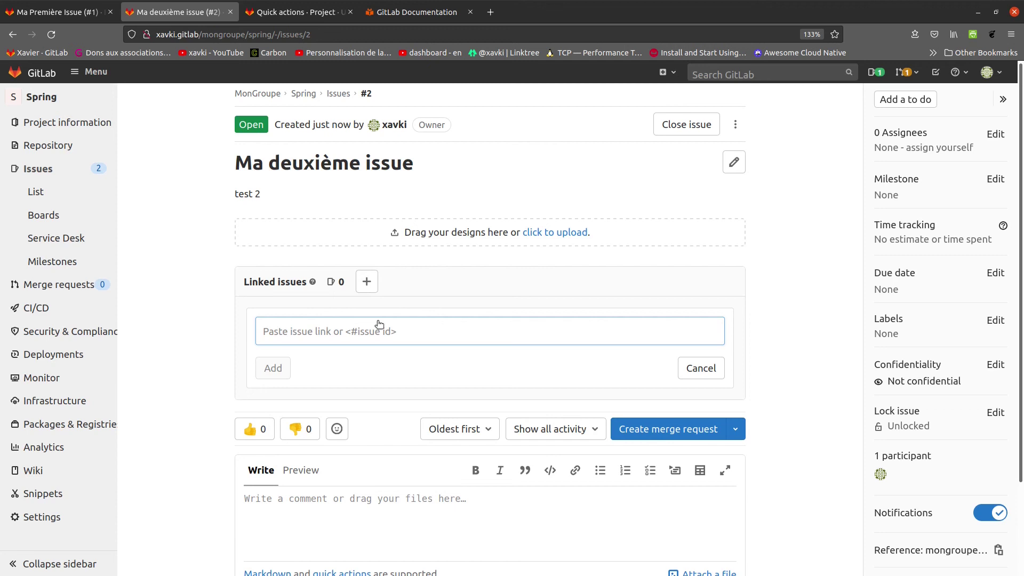
{"action": "type", "text": "#"}
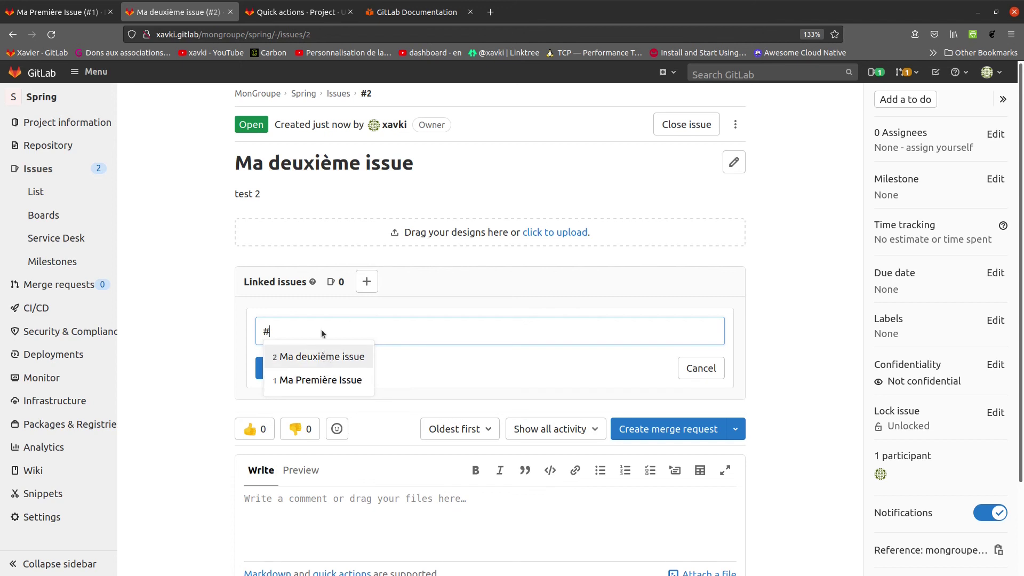
{"action": "left_click", "coordinate": [330, 39]}
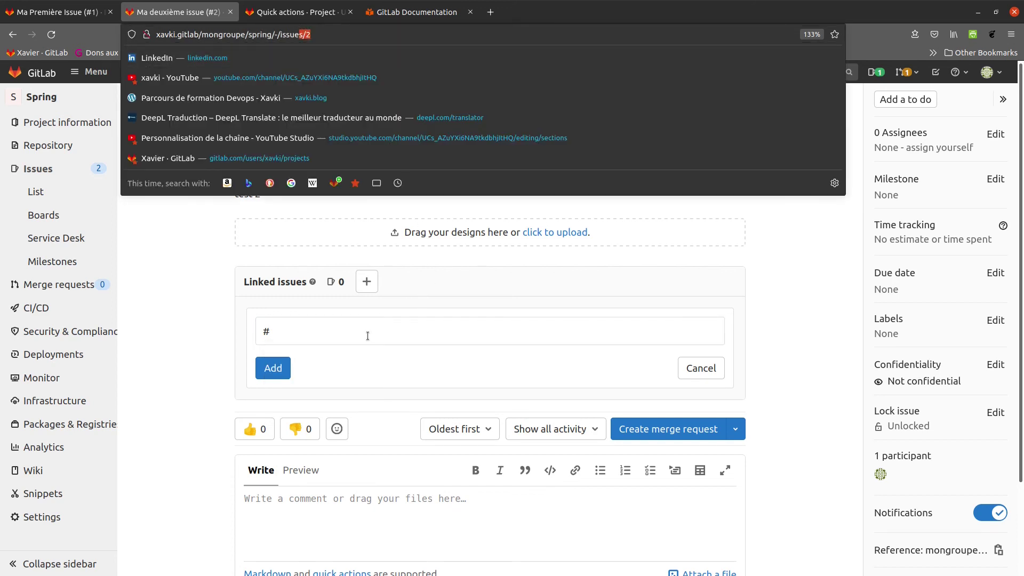
{"action": "left_click", "coordinate": [367, 343]}
{"action": "left_click", "coordinate": [367, 343]}
{"action": "type", "text": "1"}
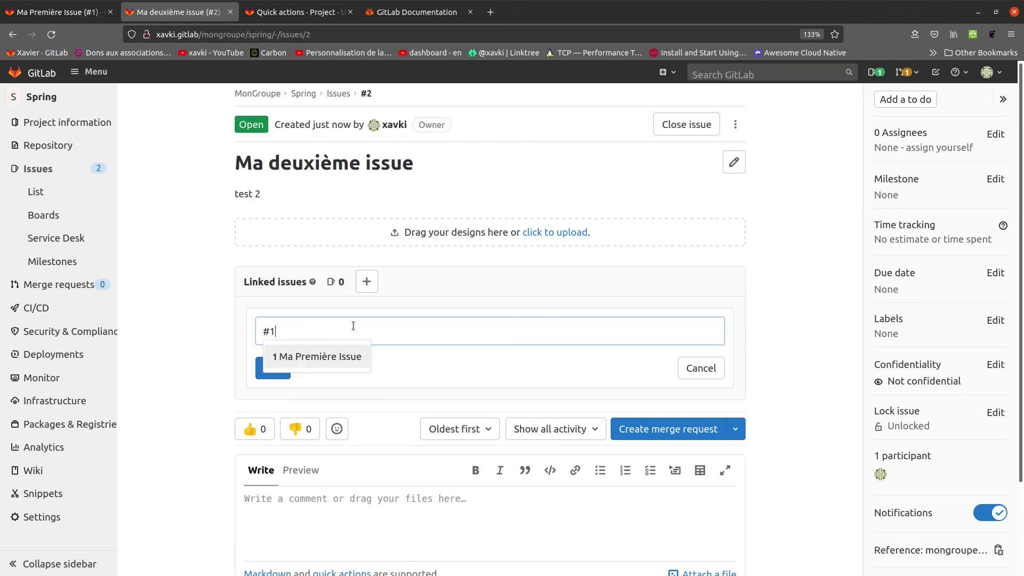
{"action": "left_click", "coordinate": [320, 356]}
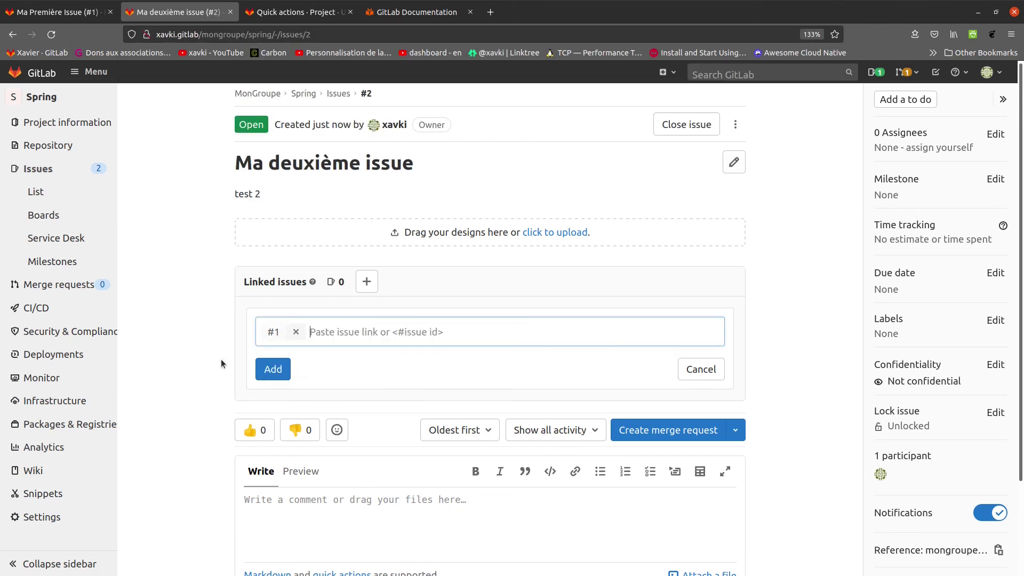
{"action": "left_click", "coordinate": [273, 369]}
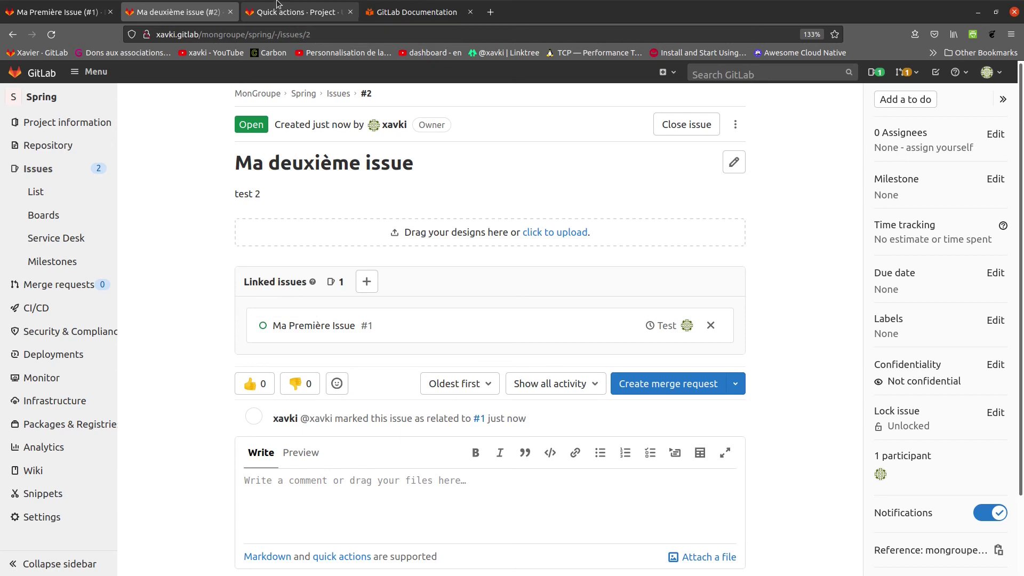
Step: Return to the already open "Ma Première Issue" and examine its activity history for the link to issue #2
{"action": "left_click", "coordinate": [70, 6]}
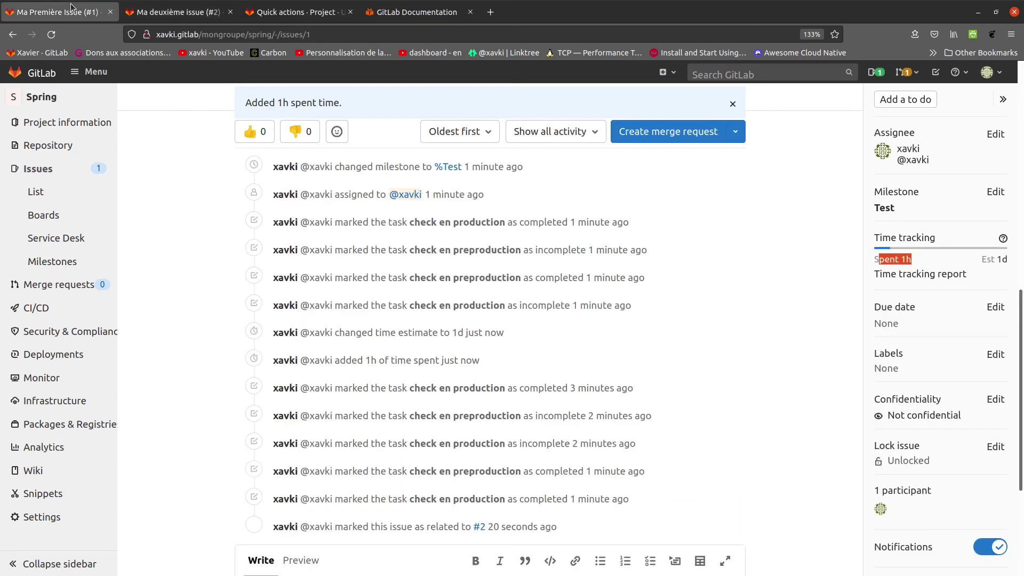
{"action": "scroll", "coordinate": [768, 376], "scroll_direction": "down", "scroll_amount": 3}
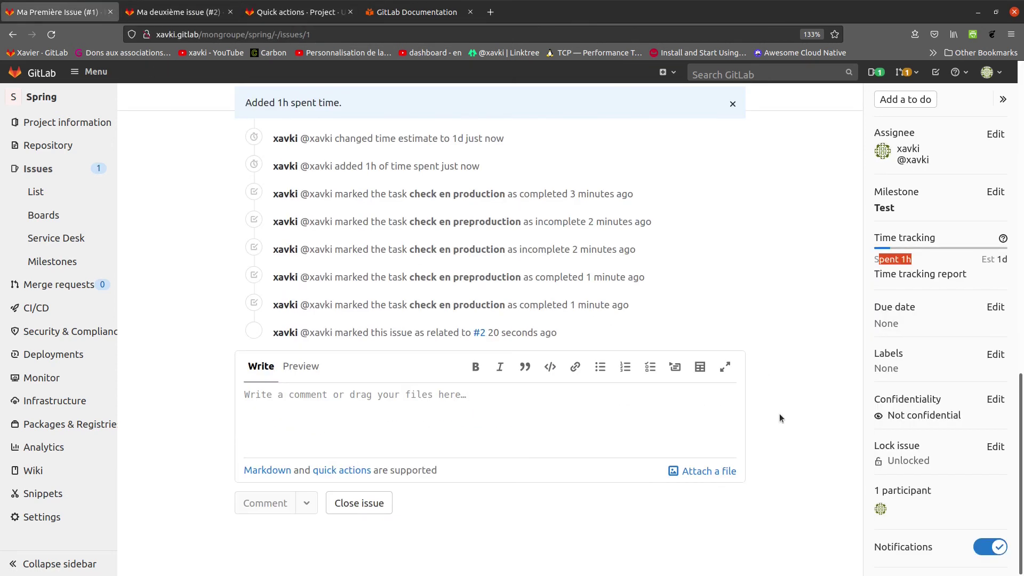
{"action": "scroll", "coordinate": [780, 414], "scroll_direction": "up", "scroll_amount": 4}
{"action": "scroll", "coordinate": [780, 414], "scroll_direction": "down", "scroll_amount": 4}
{"action": "left_click", "coordinate": [271, 414]}
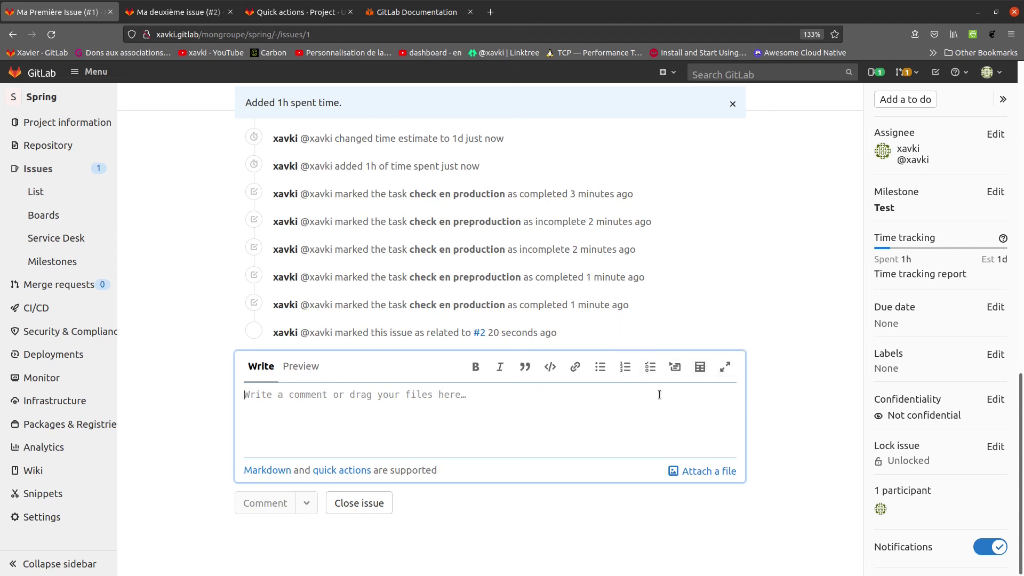
{"action": "scroll", "coordinate": [758, 419], "scroll_direction": "up", "scroll_amount": 15}
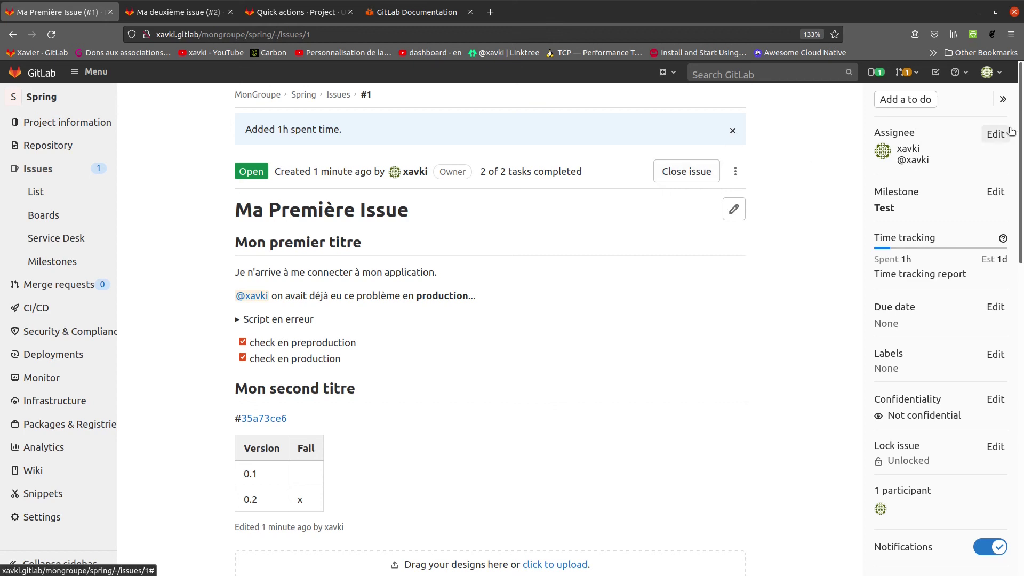
Step: Look at the assignee options of "Ma Première Issue" without changing them, and close the issue
{"action": "left_click", "coordinate": [996, 134]}
{"action": "left_click", "coordinate": [996, 134]}
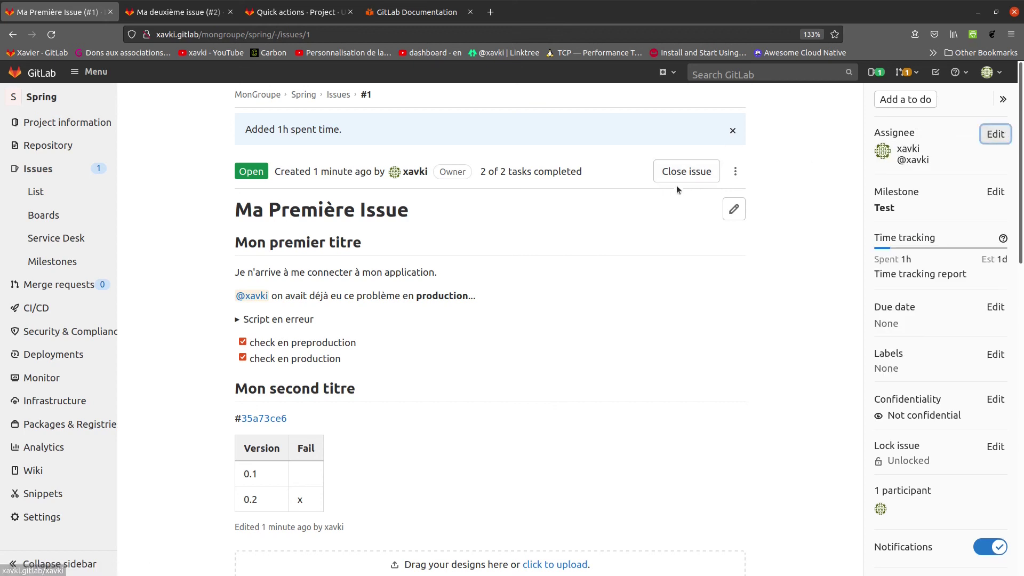
{"action": "left_click", "coordinate": [680, 171]}
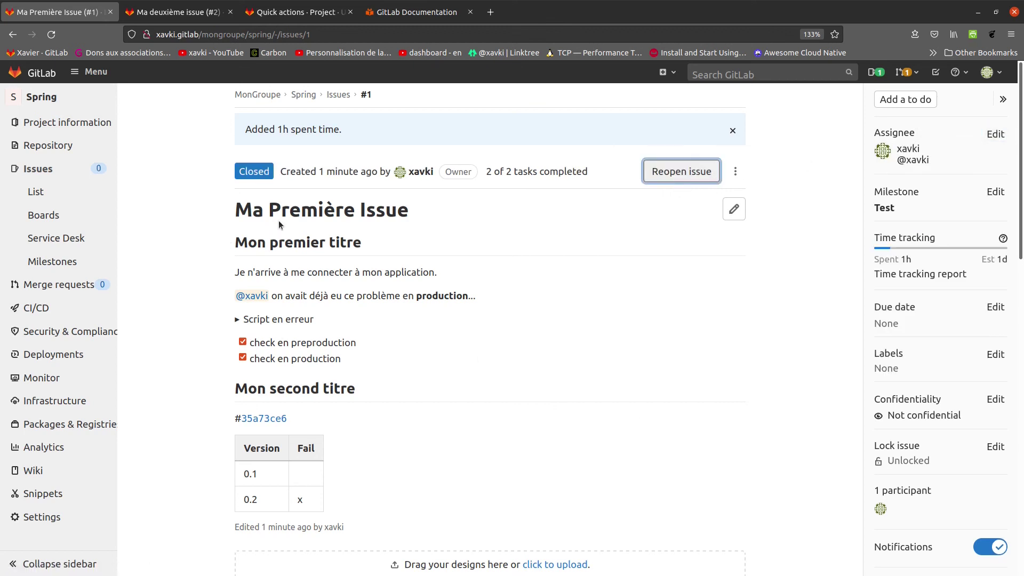
Step: Compare the open, closed and complete issue lists, and view the available search filters
{"action": "left_click", "coordinate": [74, 196]}
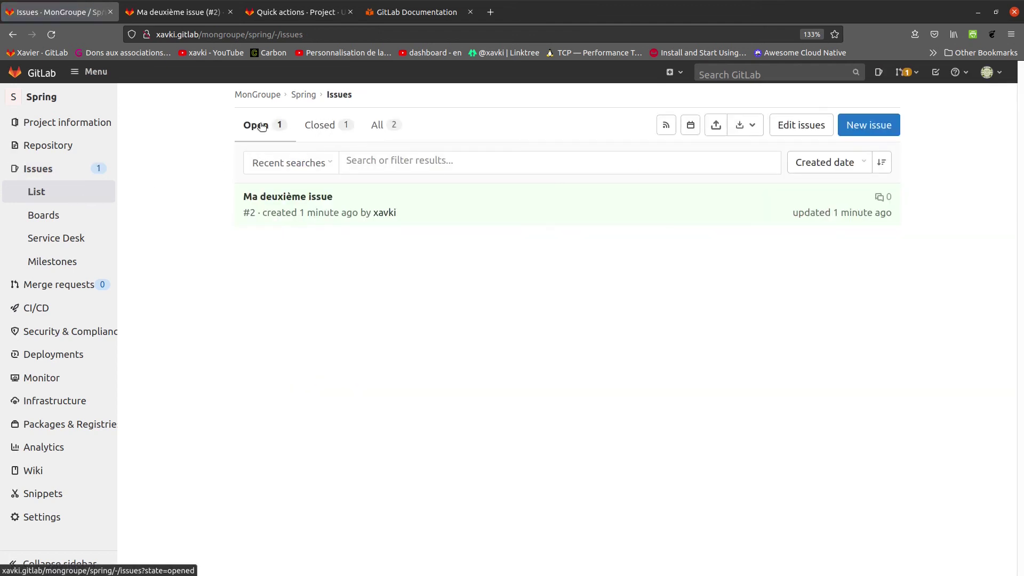
{"action": "left_click", "coordinate": [311, 126]}
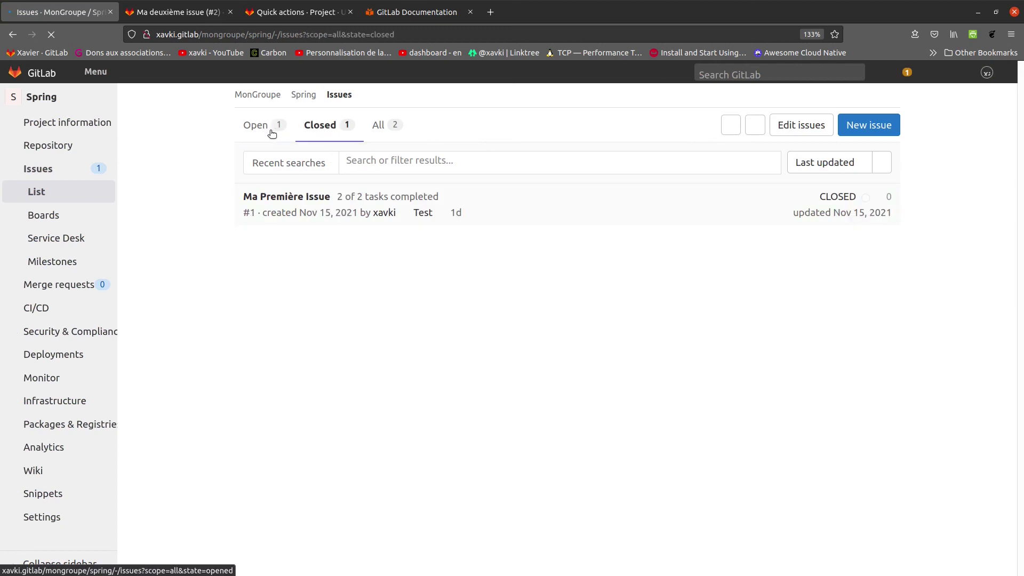
{"action": "left_click", "coordinate": [381, 126]}
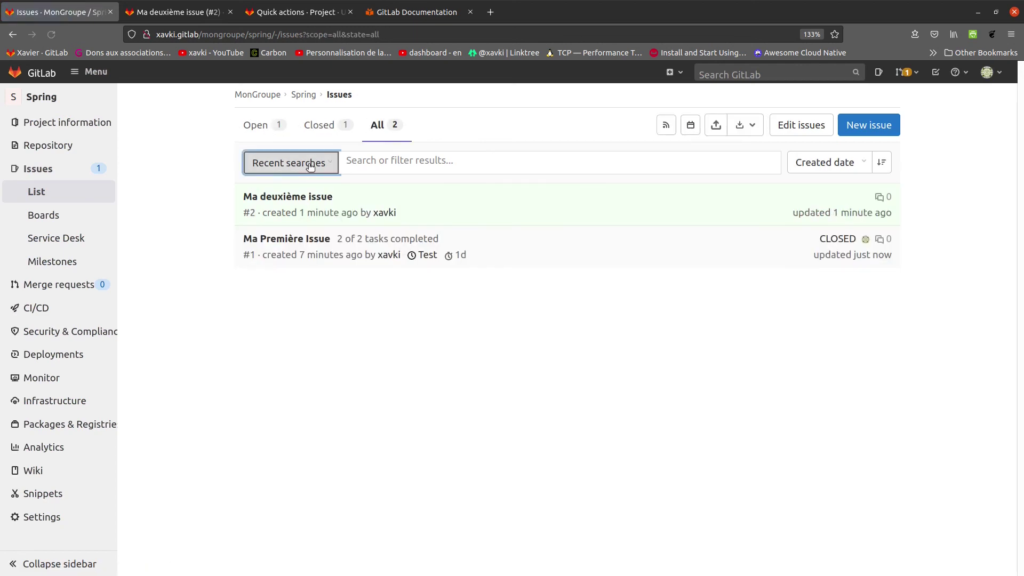
{"action": "left_click", "coordinate": [290, 163]}
{"action": "left_click", "coordinate": [612, 160]}
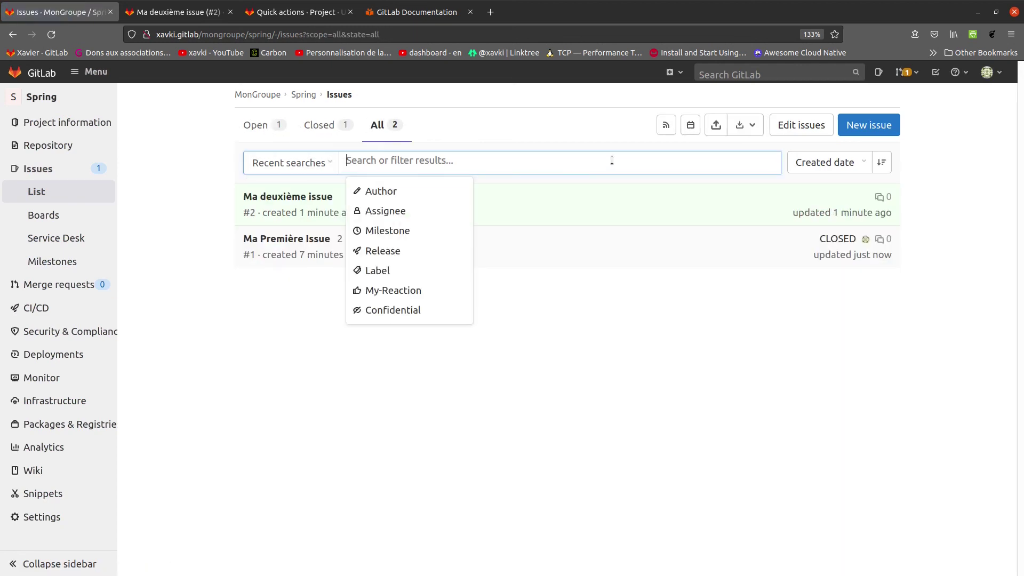
{"action": "left_click", "coordinate": [142, 178]}
Step: Check the open and closed issues on the Development board, collapsing and expanding the Open list
{"action": "left_click", "coordinate": [90, 213]}
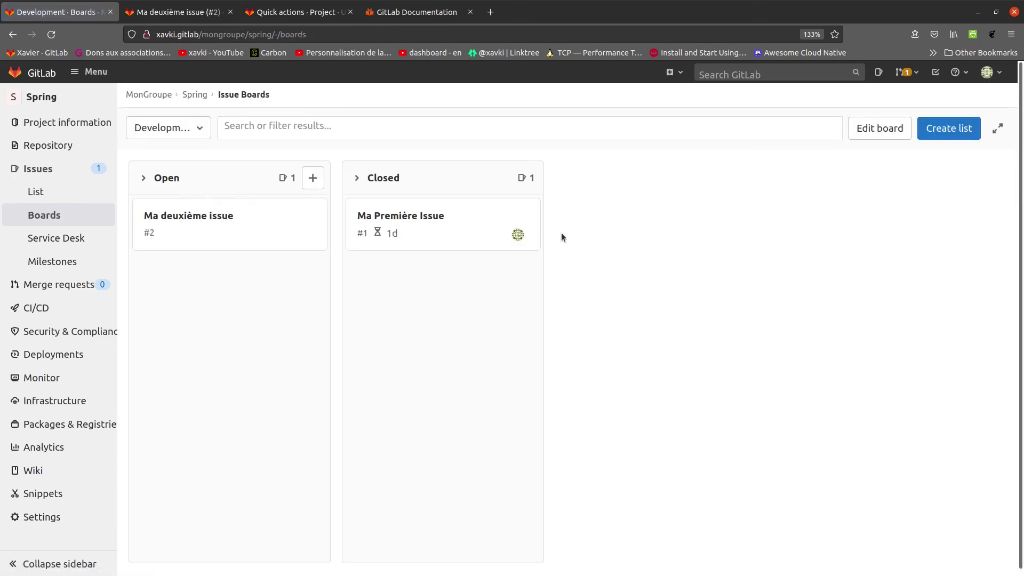
{"action": "left_click", "coordinate": [146, 180]}
{"action": "left_click", "coordinate": [137, 178]}
Step: Close the "Test" milestone from the project's milestone list
{"action": "left_click", "coordinate": [75, 262]}
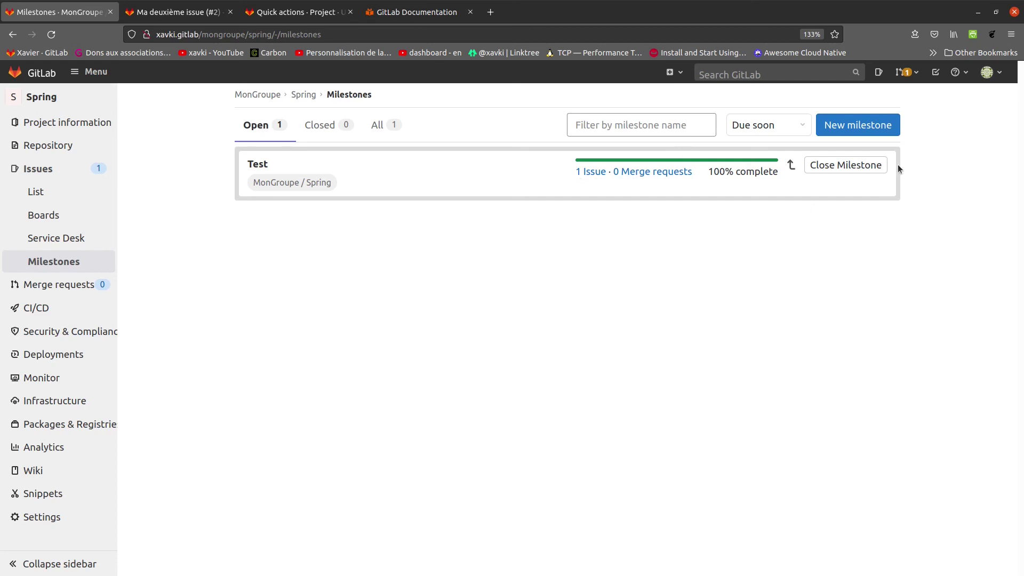
{"action": "left_click", "coordinate": [860, 167]}
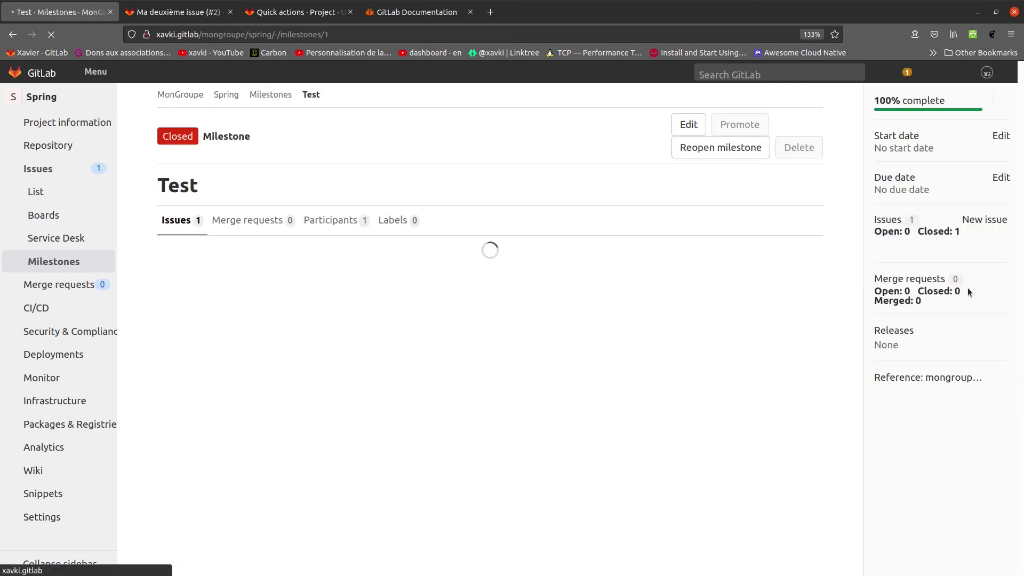